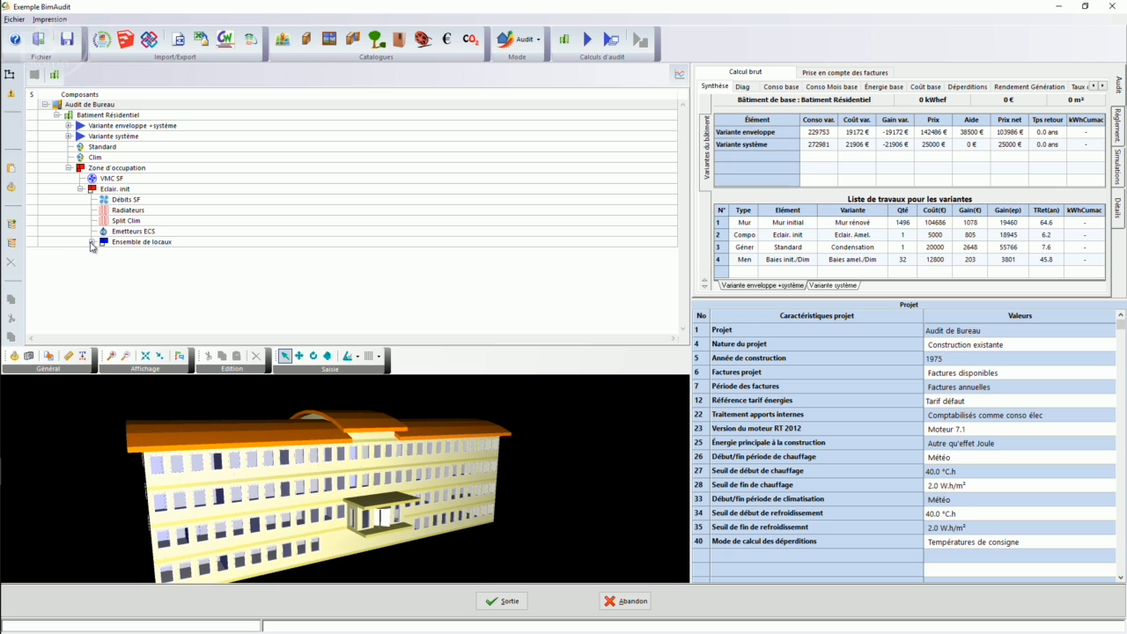
Expand Ensemble de locaux and inspect the Mur initial-Nord walls of Salle de réunion 1, Salle de conférence and Bureau.
click(92, 242)
scroll(108, 252, down, 3)
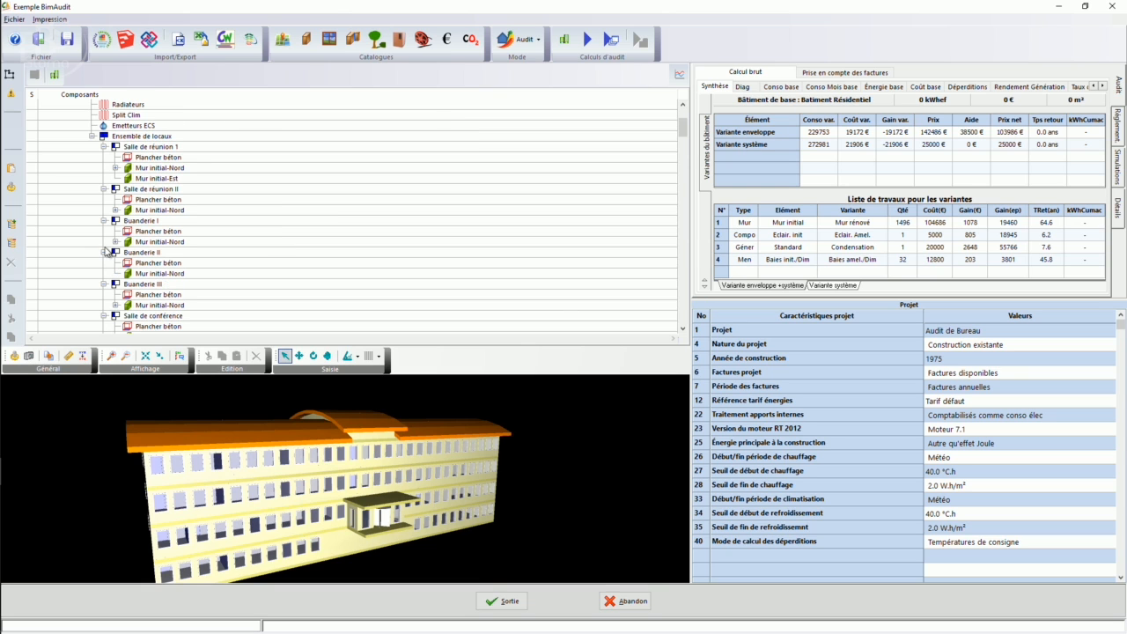
click(167, 170)
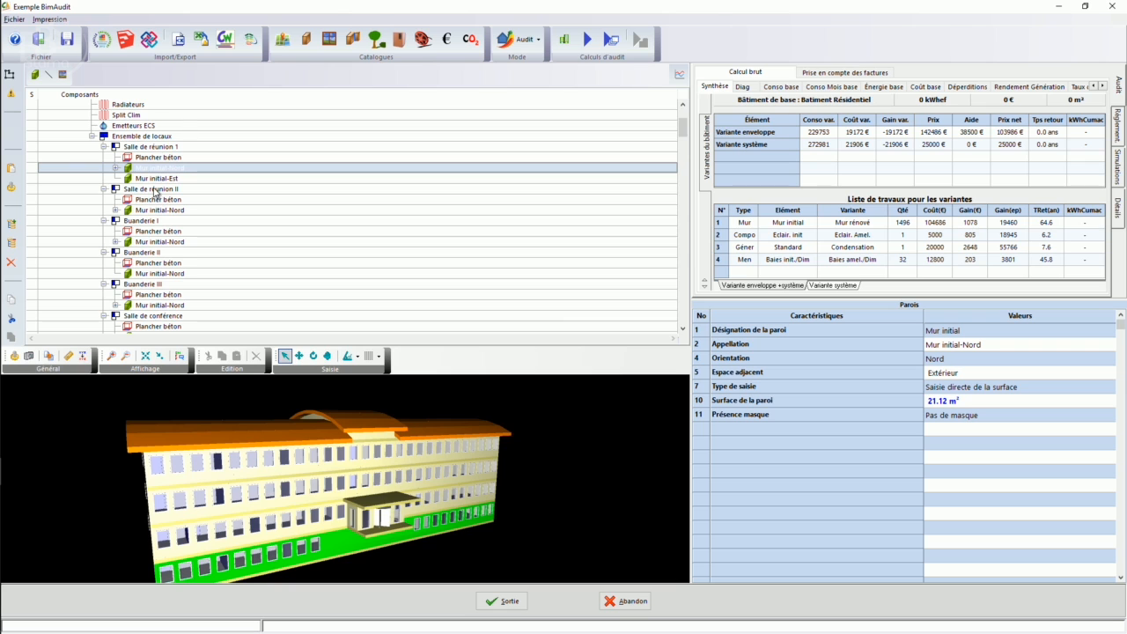
scroll(159, 186, down, 3)
click(161, 242)
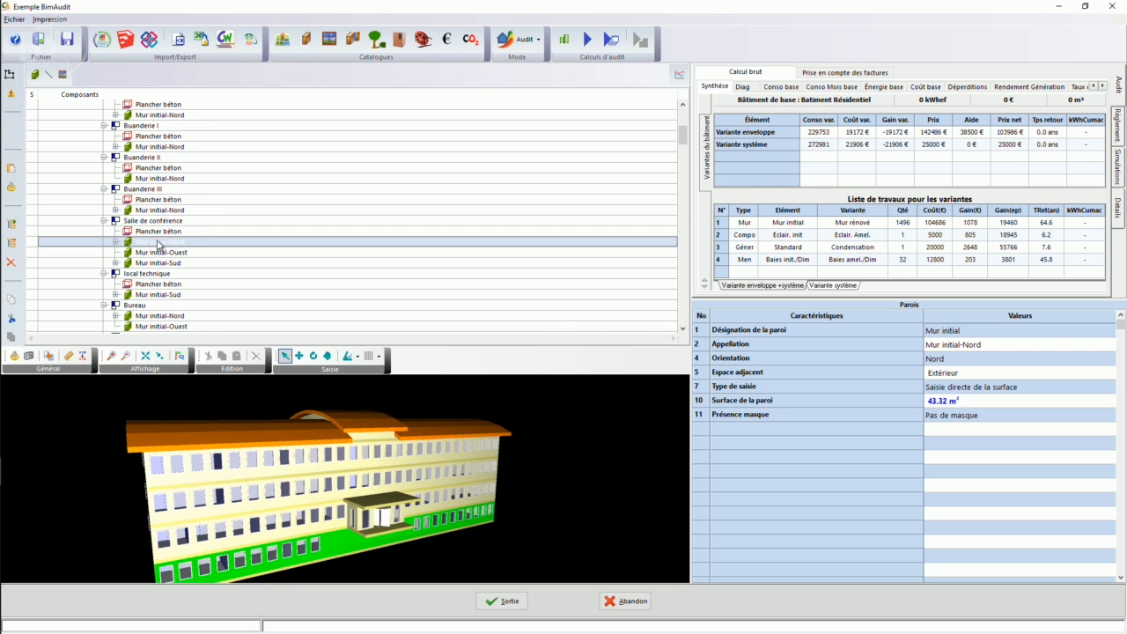
click(156, 316)
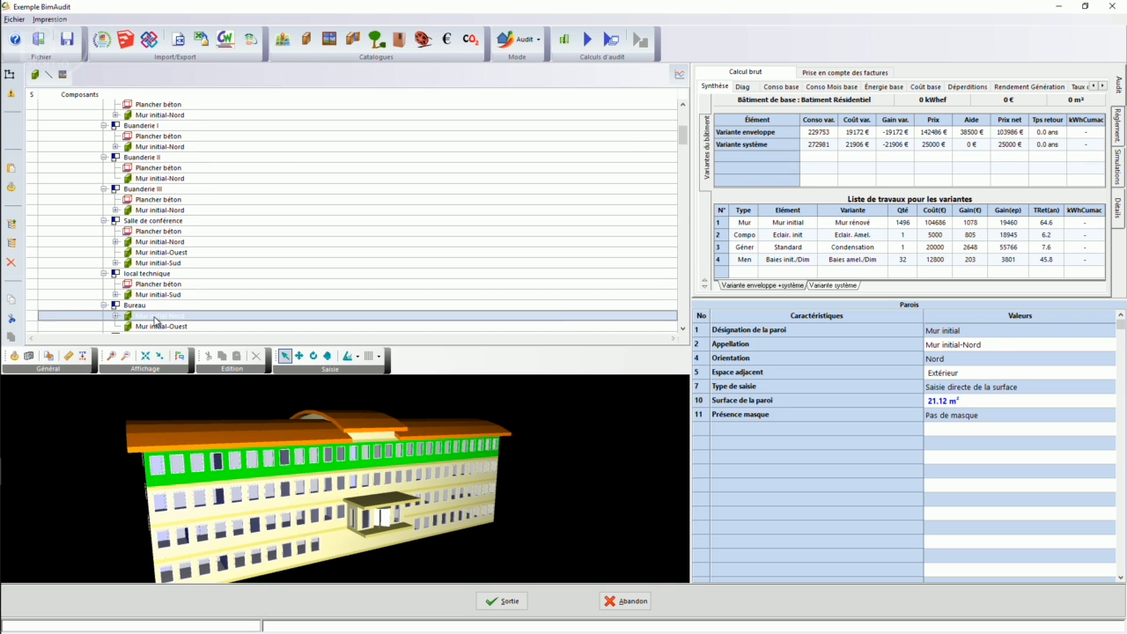
scroll(156, 316, up, 6)
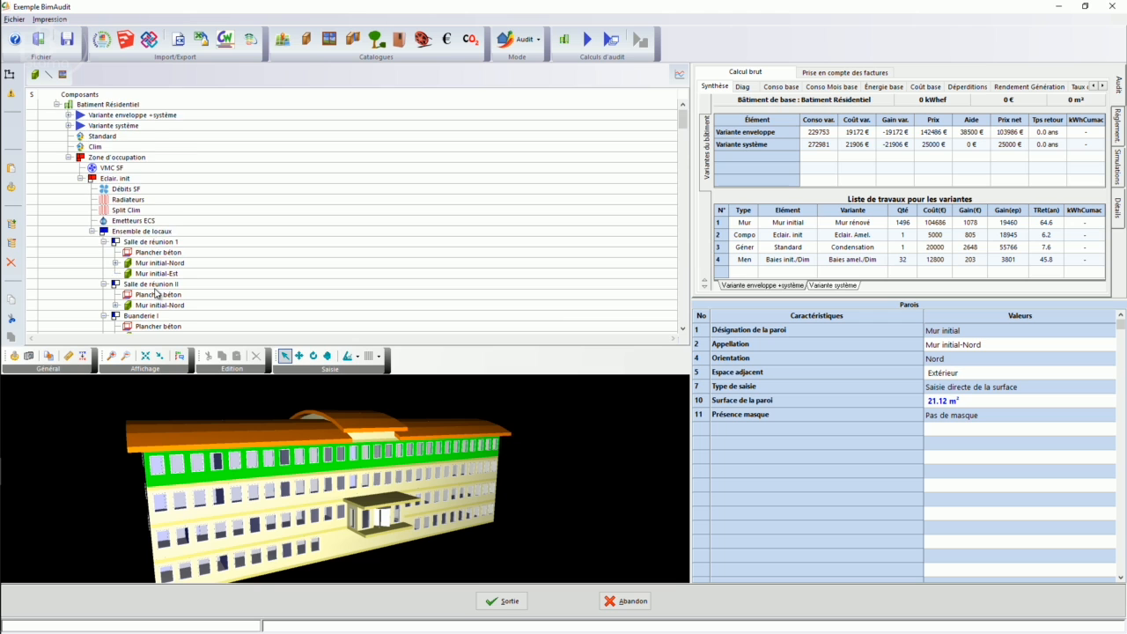
Review the properties of the Standard and Clim generators, the heating, cooling and ECS emitters, VMC SF and Débits SF.
click(101, 147)
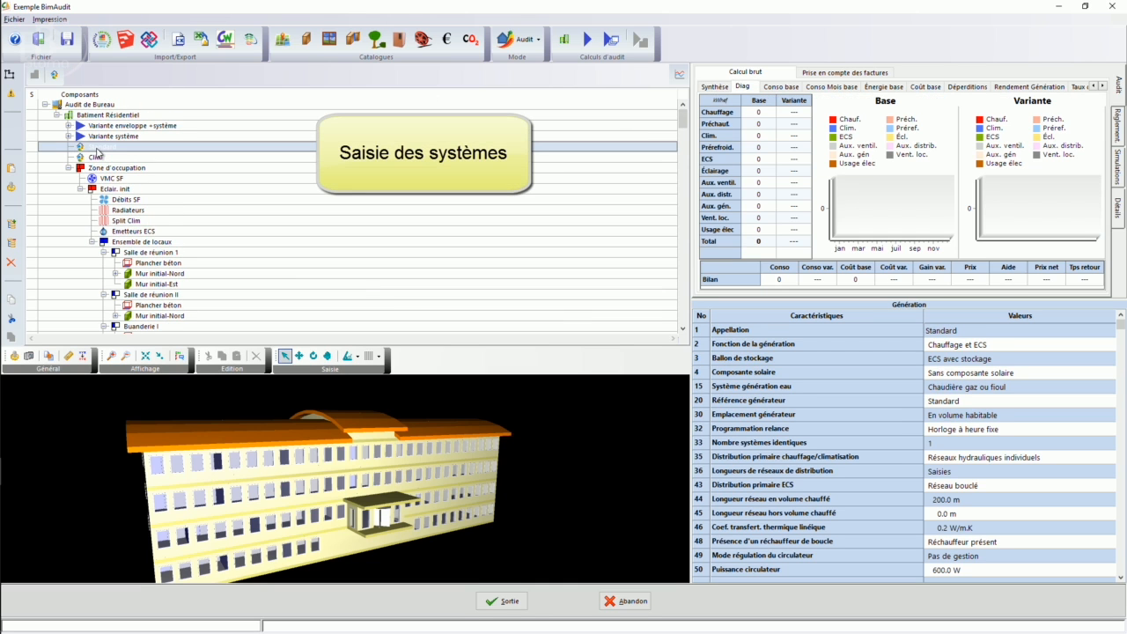
click(101, 157)
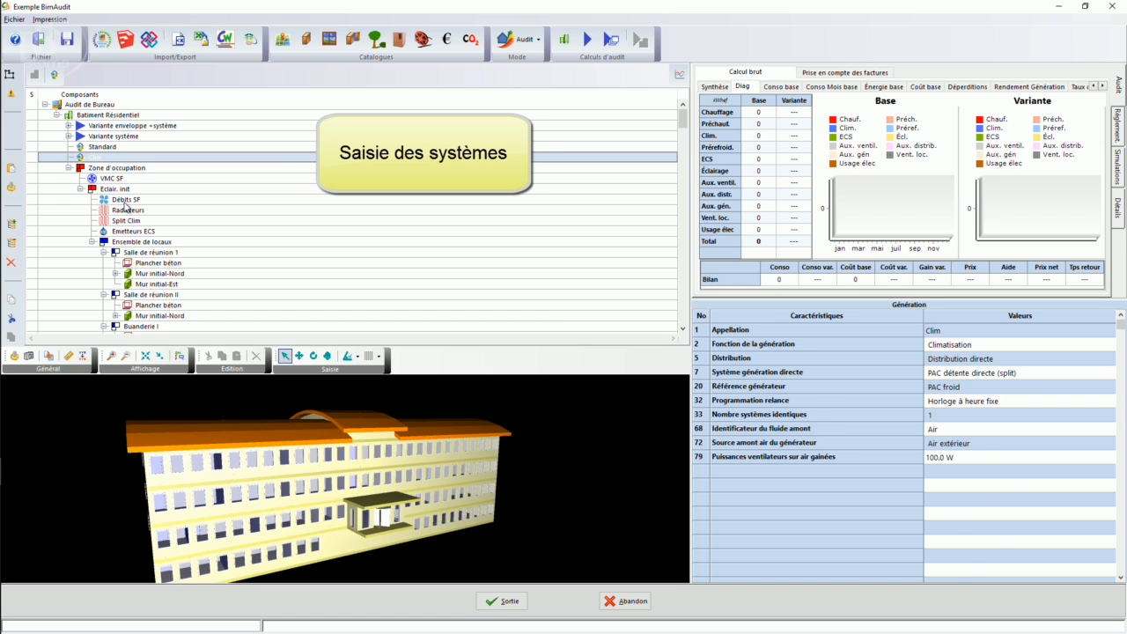
click(126, 210)
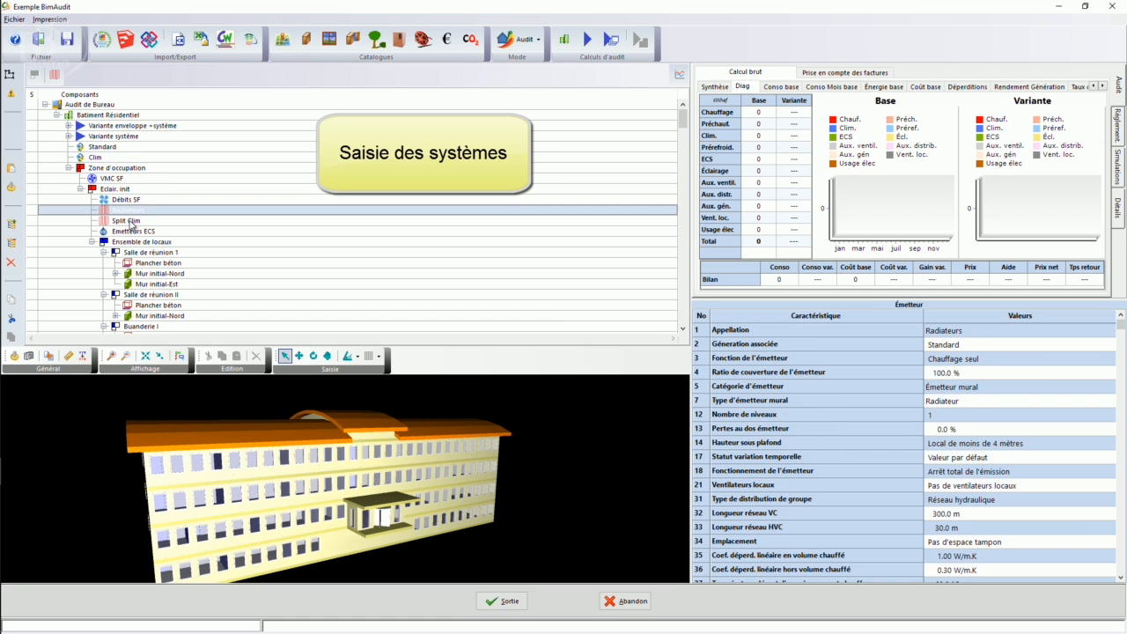
click(131, 221)
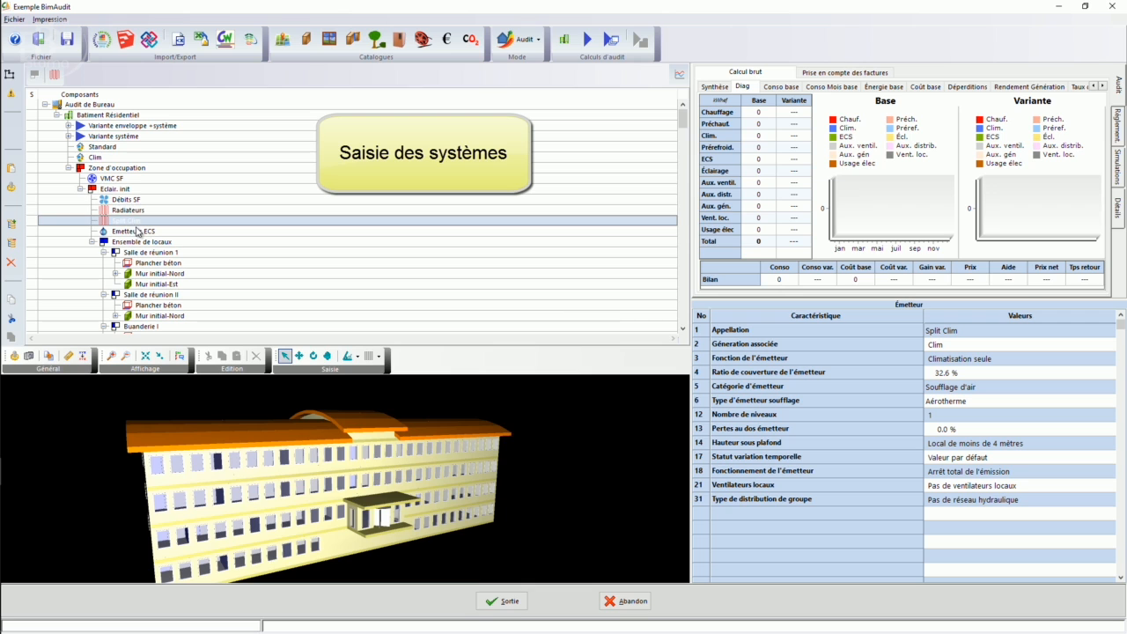
click(140, 231)
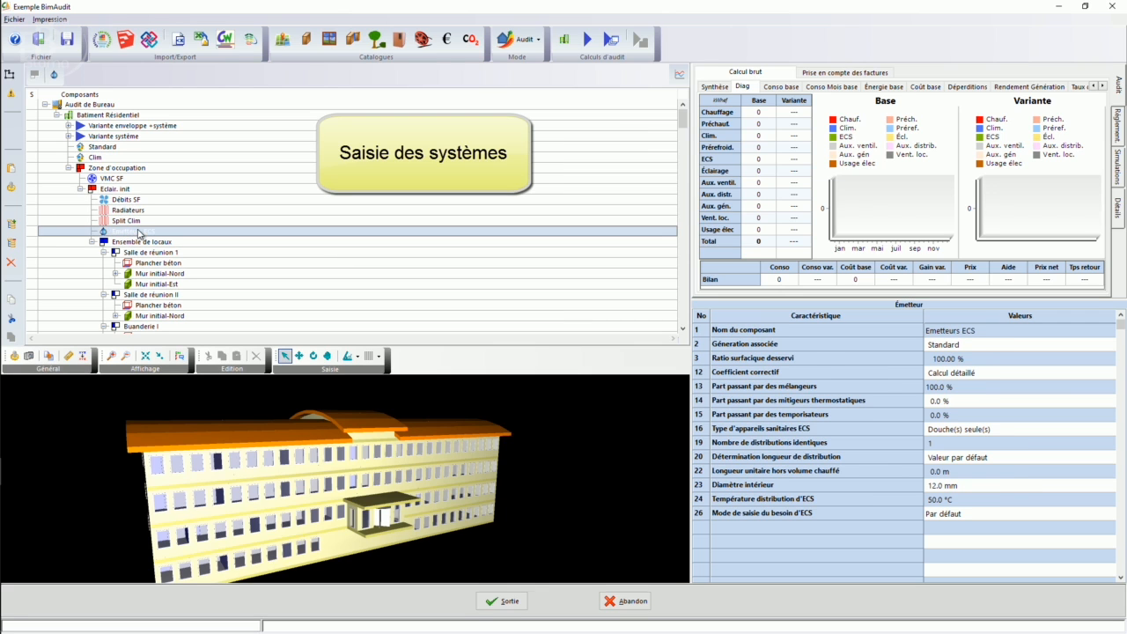
click(113, 178)
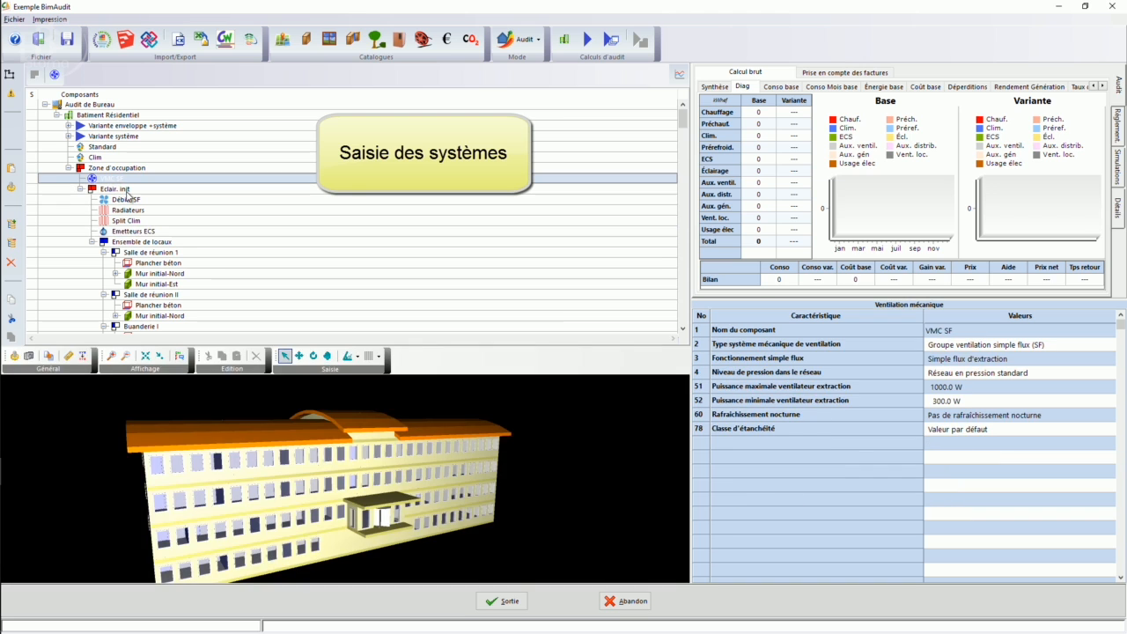
click(131, 200)
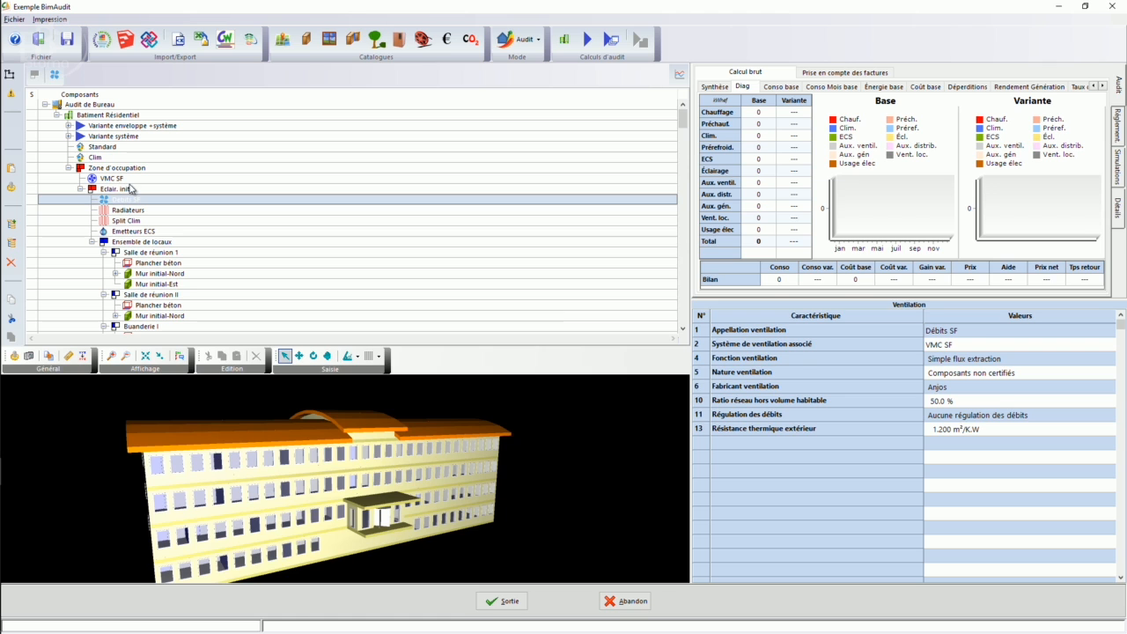
Run the audit calculation and review the base building's annual and monthly consumption, energy and cost results.
click(588, 39)
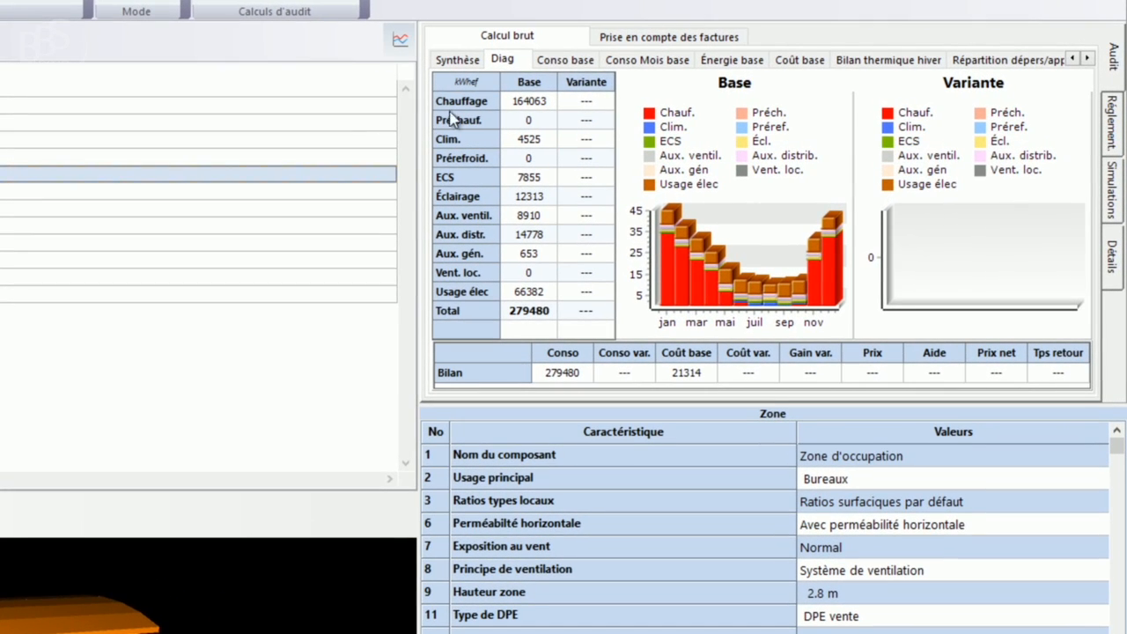
click(566, 63)
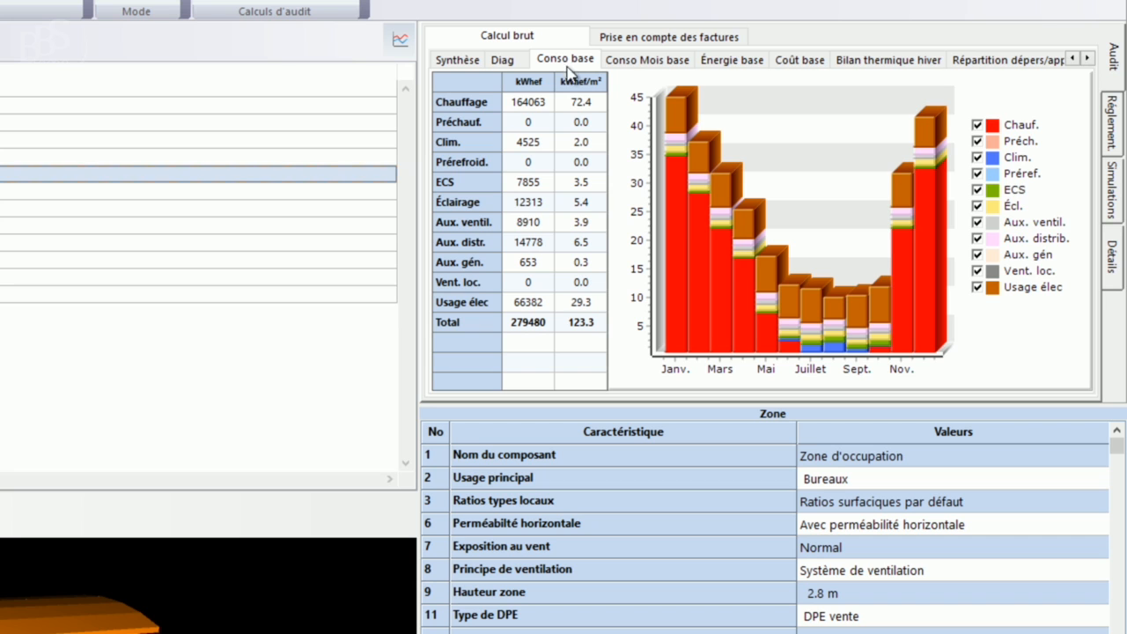
click(680, 63)
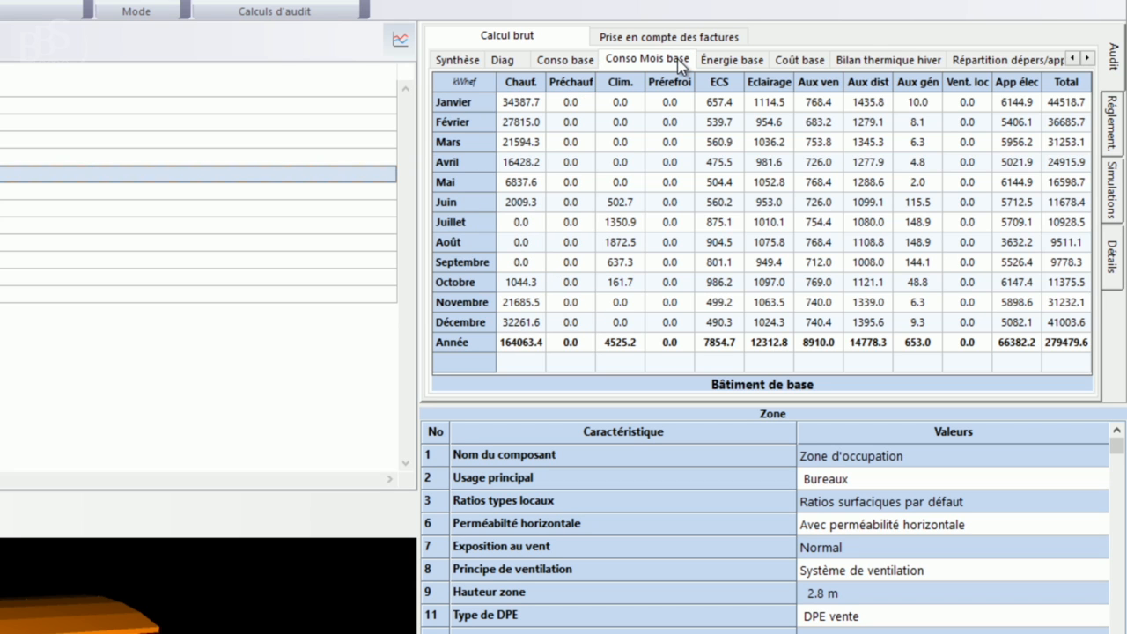
click(739, 67)
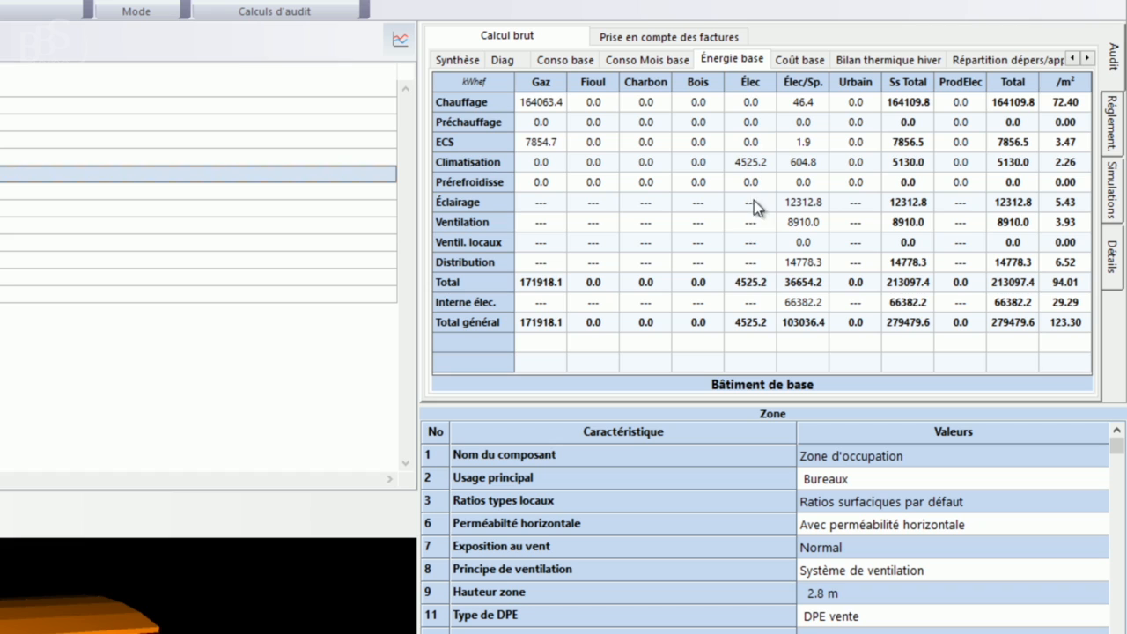
click(802, 60)
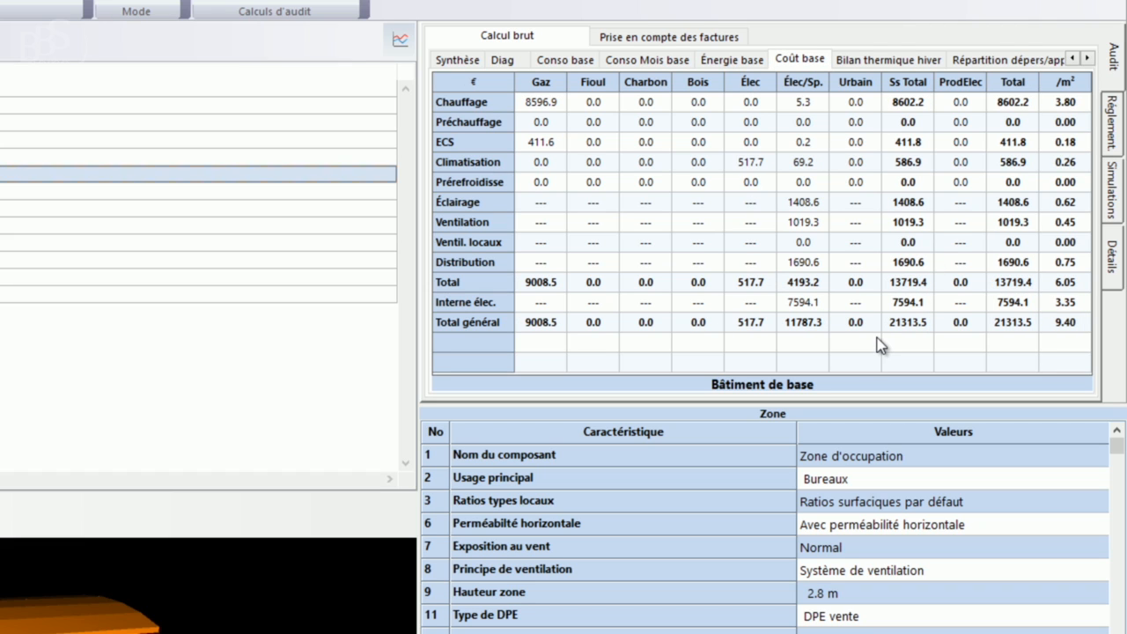
Examine the base building's heat losses, generator efficiency, load rate and GES label results.
click(1087, 58)
click(1087, 58)
click(1087, 58)
click(1088, 58)
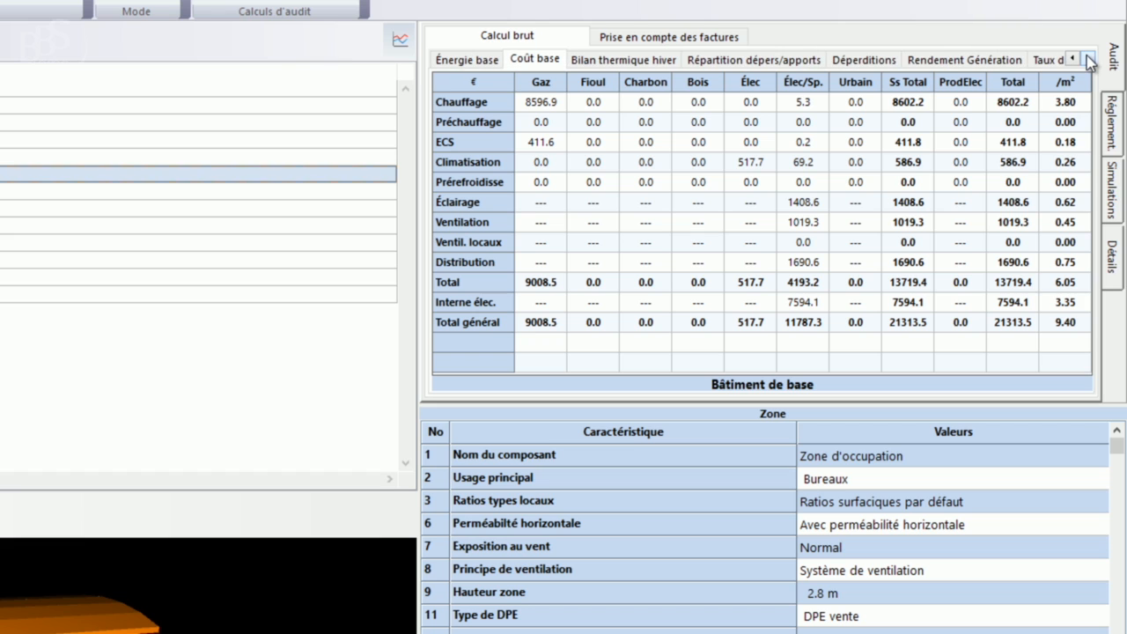
click(863, 60)
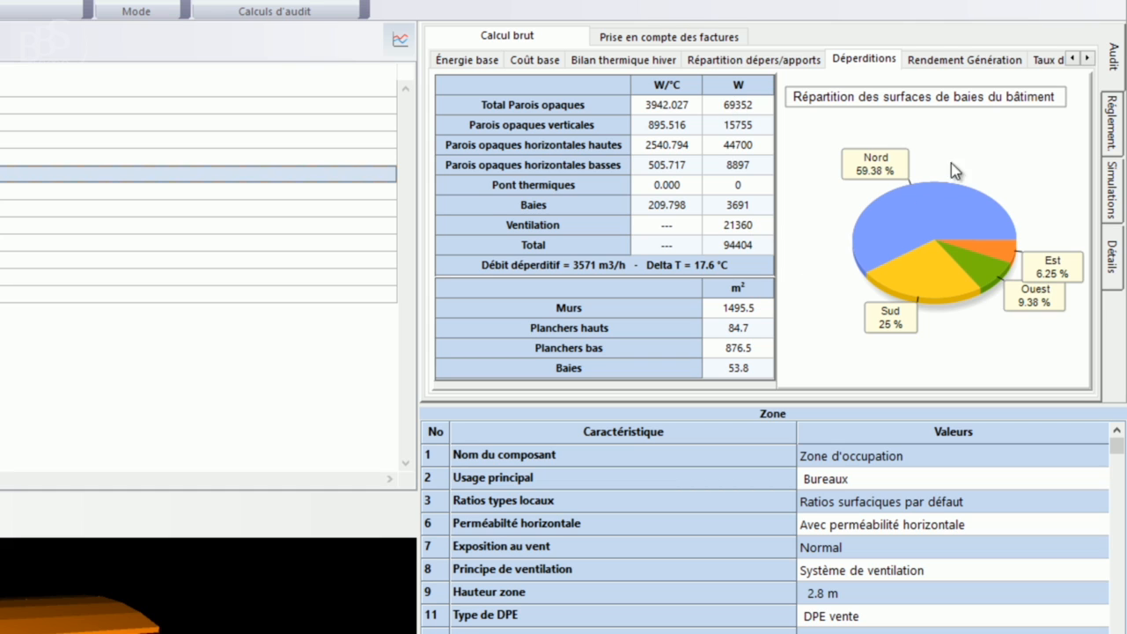
click(1088, 58)
click(1087, 58)
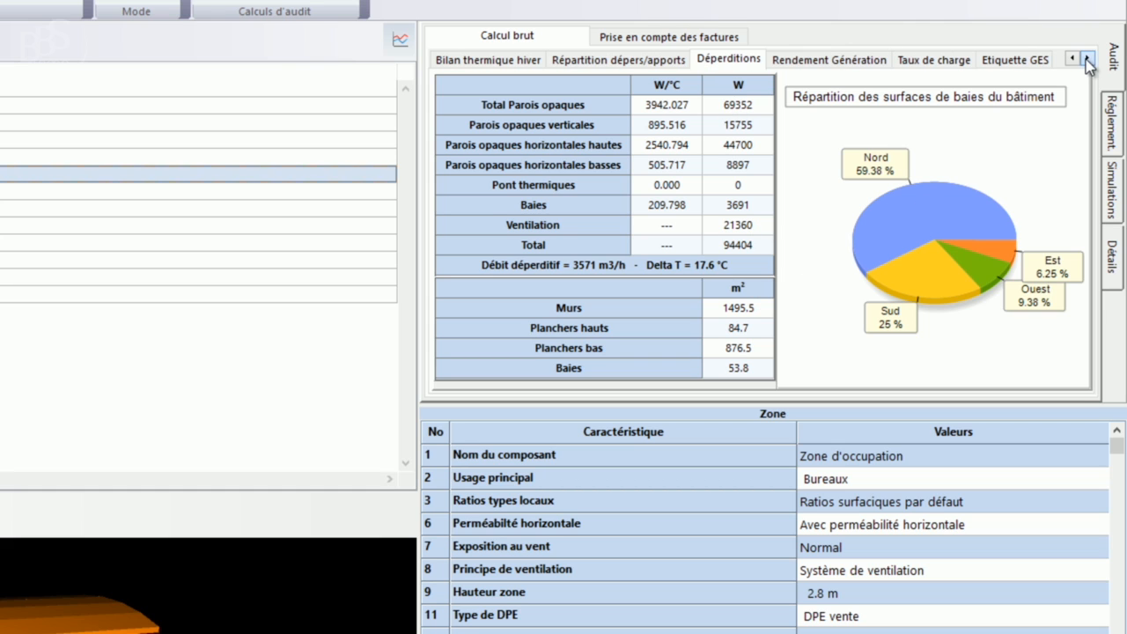
click(854, 62)
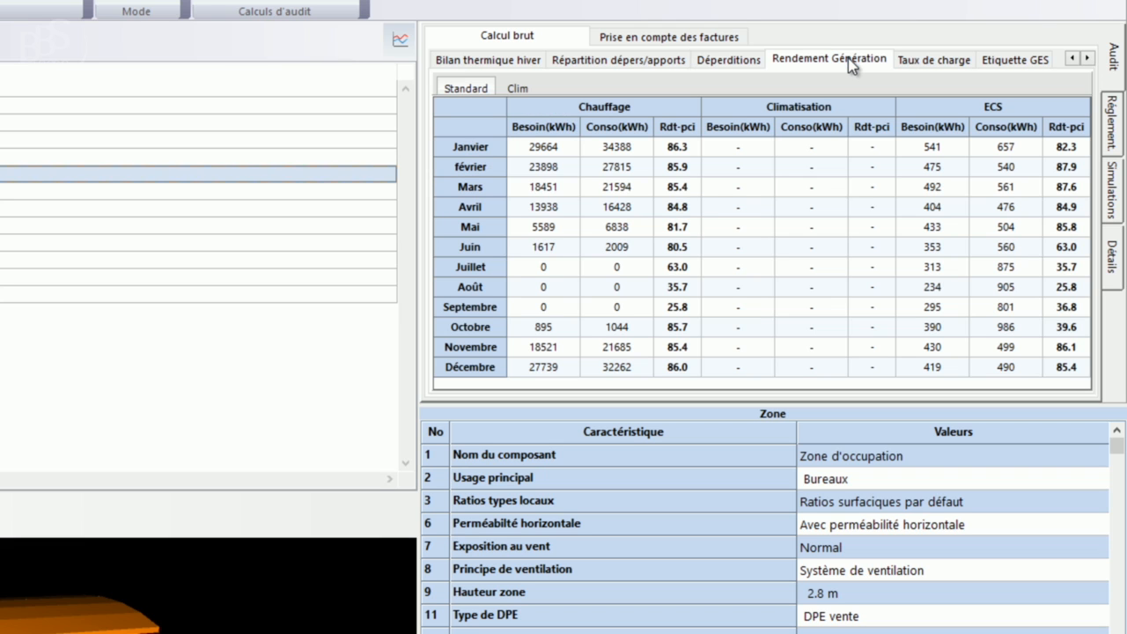
click(938, 59)
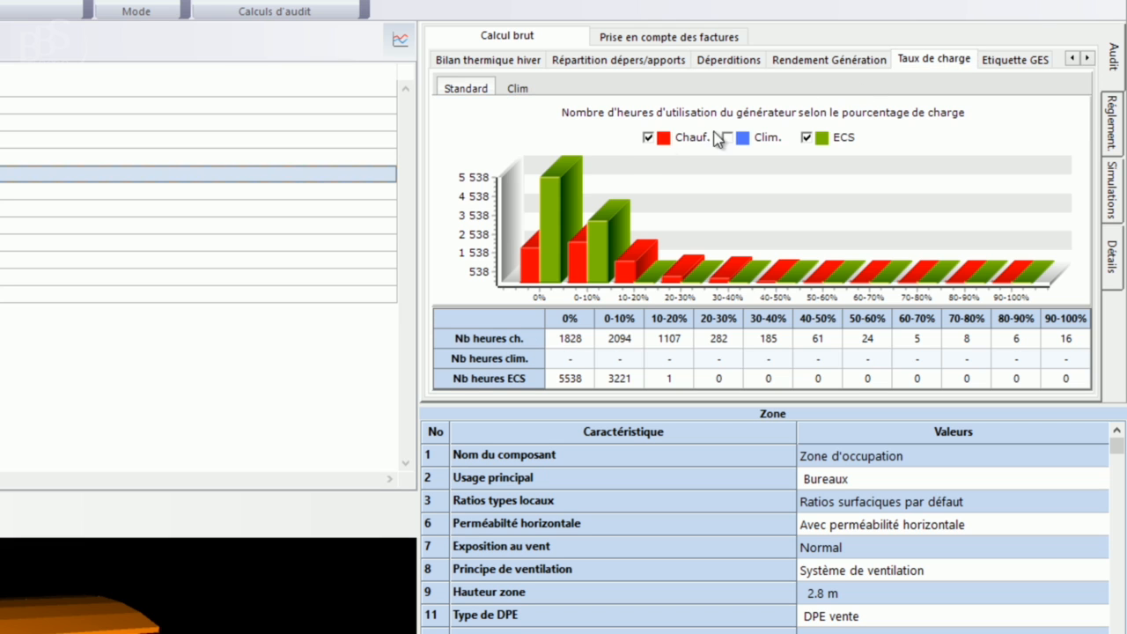
click(1016, 61)
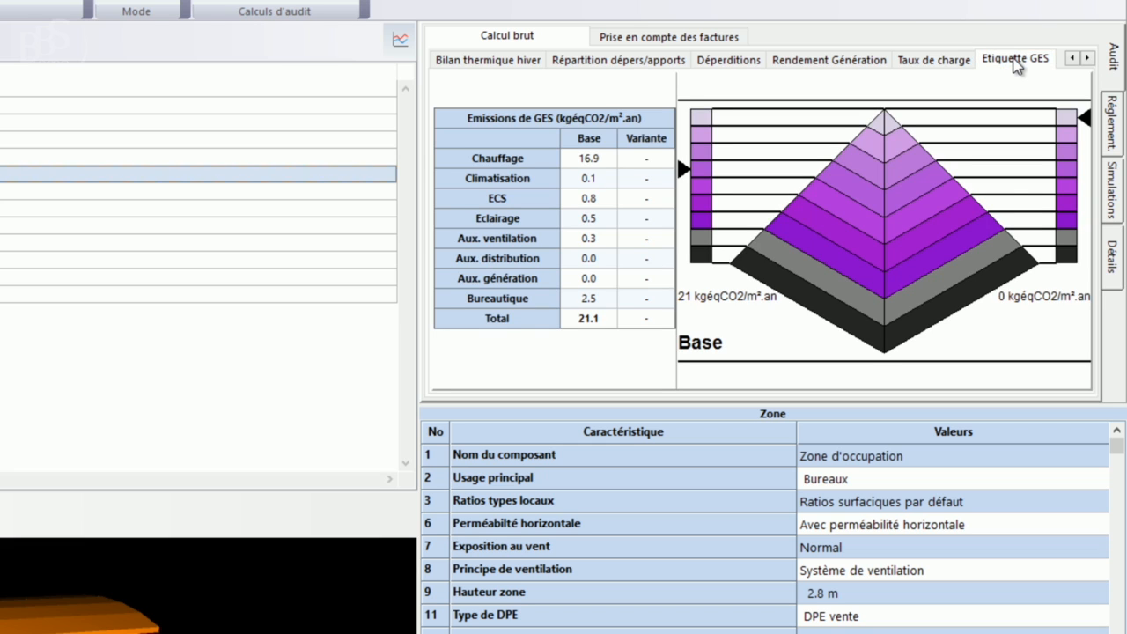
Check the base consumption and energy results against the energy invoices recorded for Batiment Résidentiel.
scroll(793, 59, up, 3)
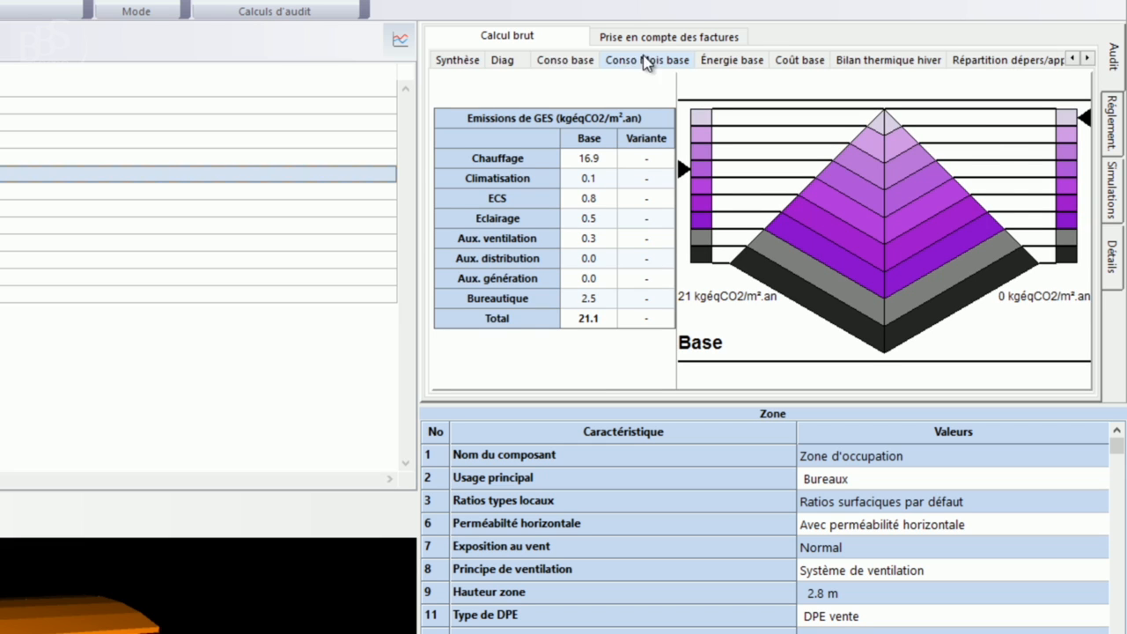
click(581, 60)
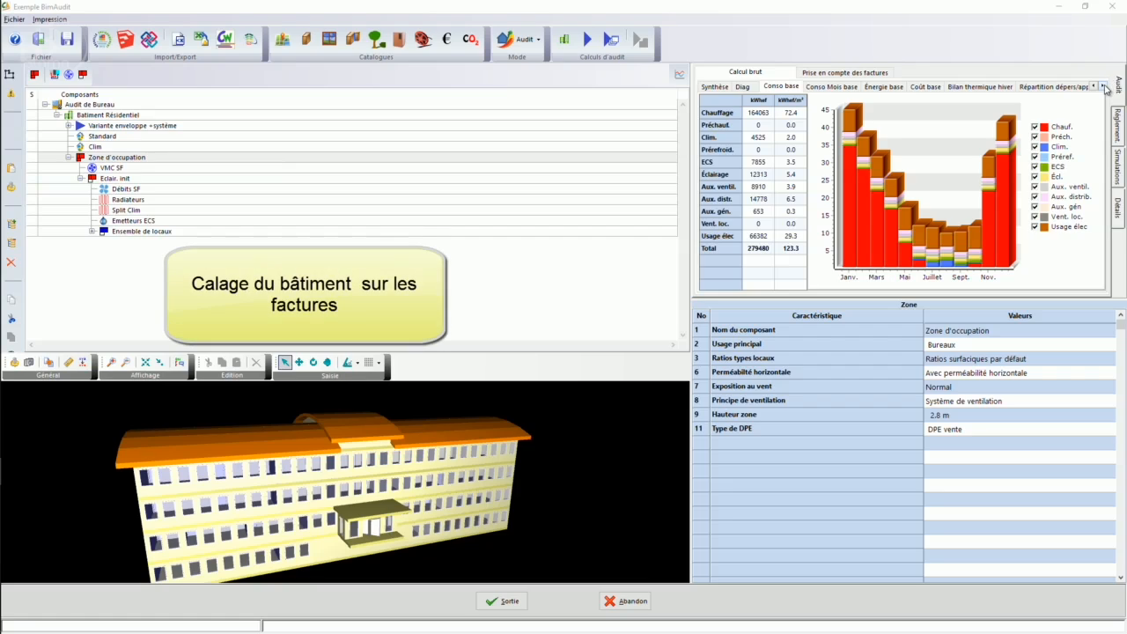
click(885, 86)
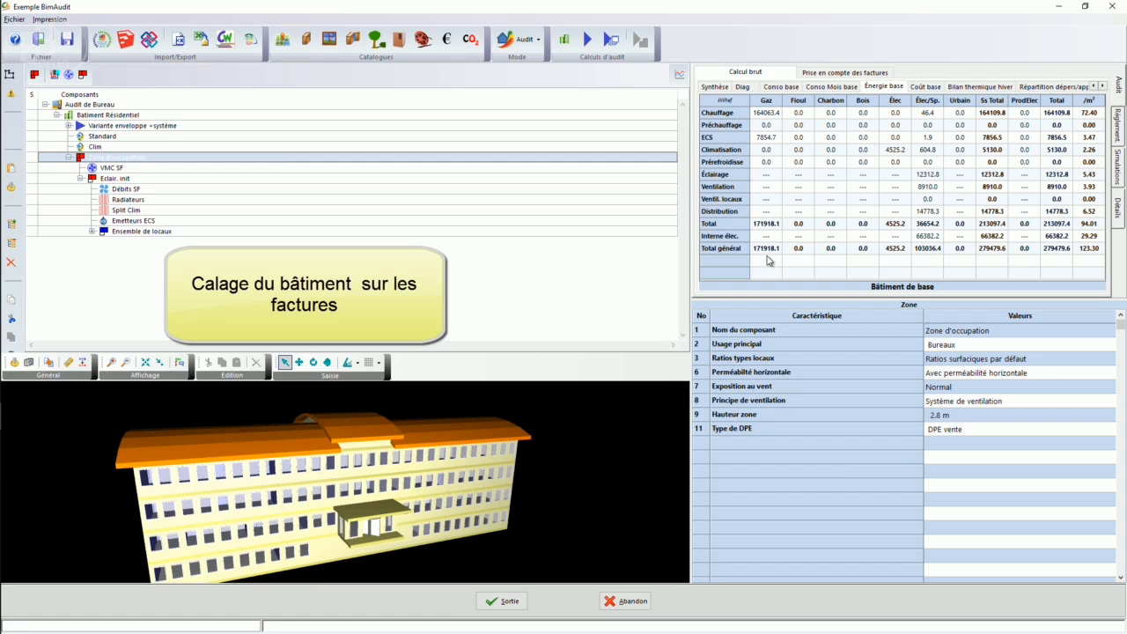
click(113, 115)
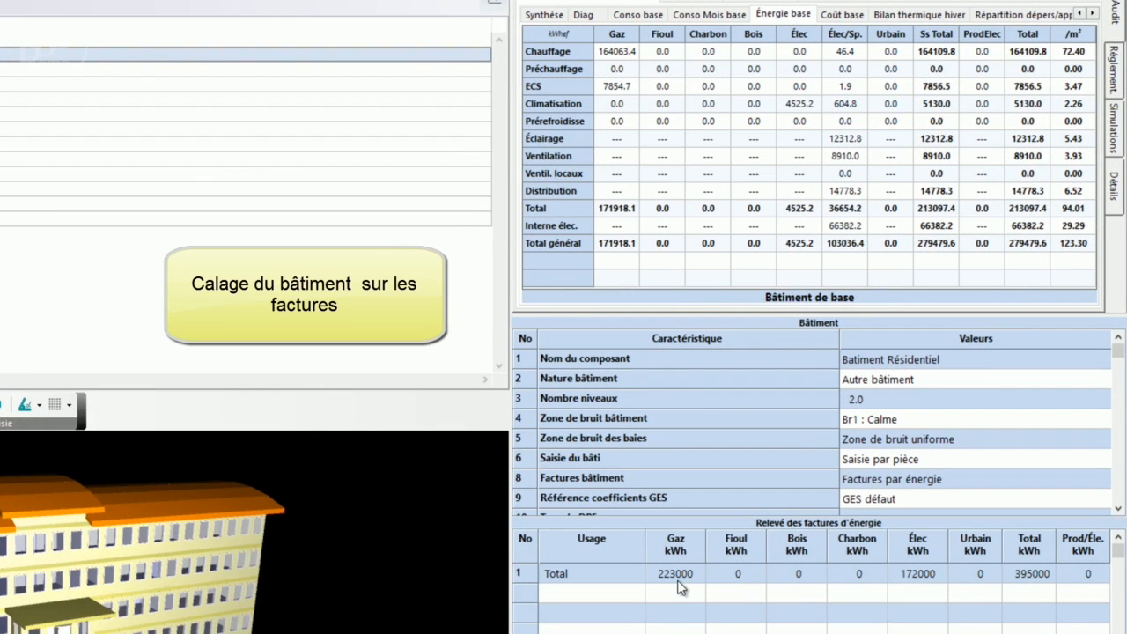
click(677, 581)
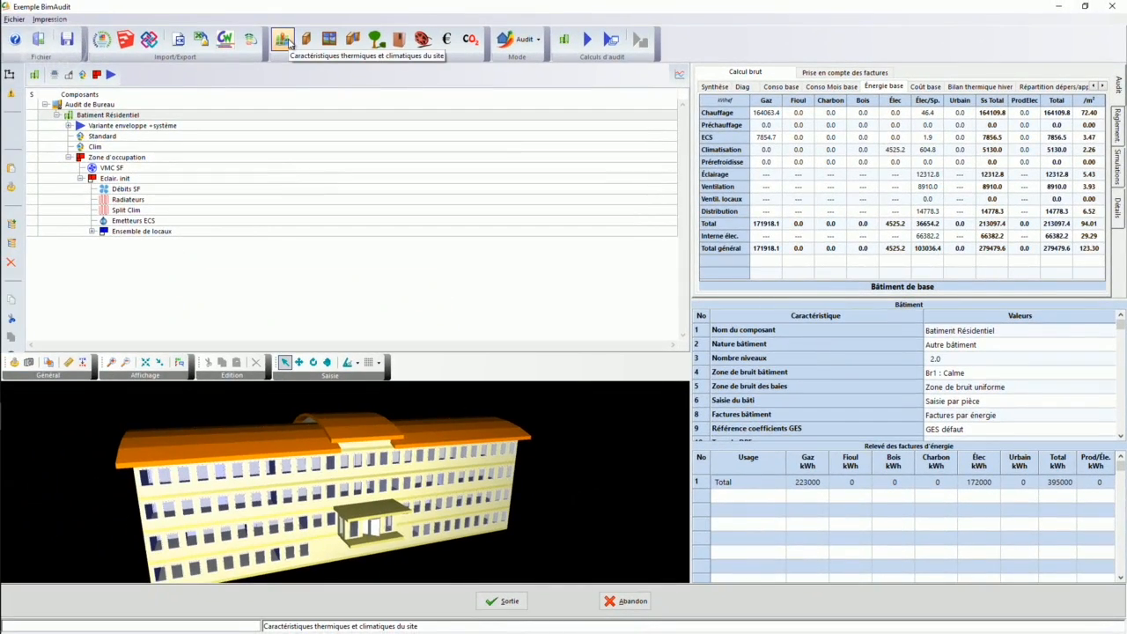
Open the site's thermal and climatic characteristics and view the hourly weather data for February through May.
click(290, 44)
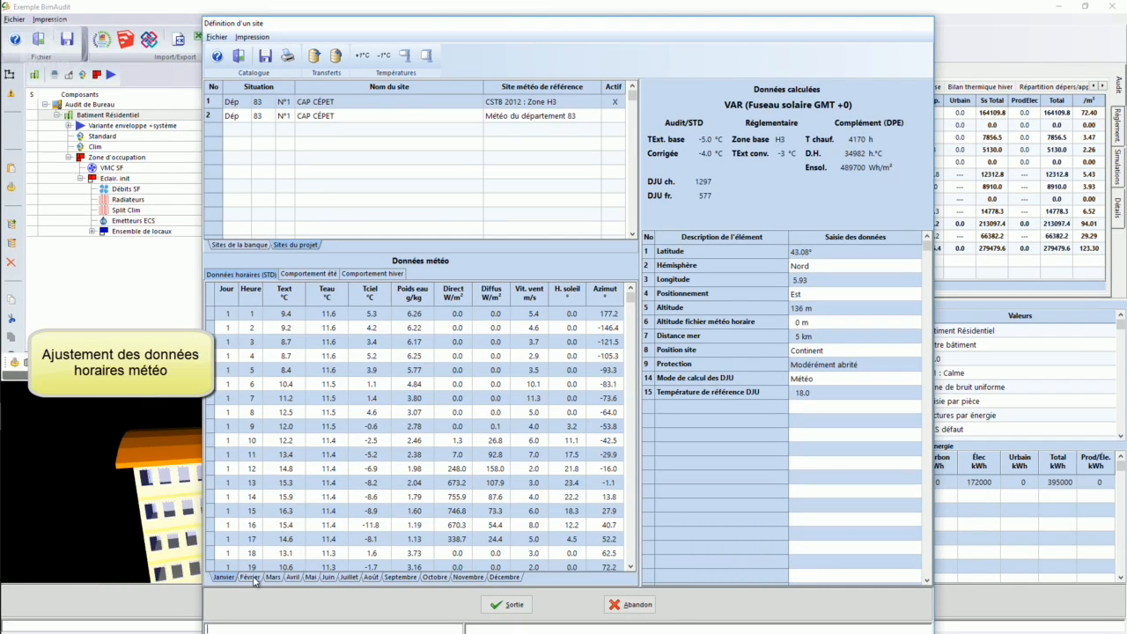
click(251, 577)
click(273, 577)
click(293, 578)
click(311, 577)
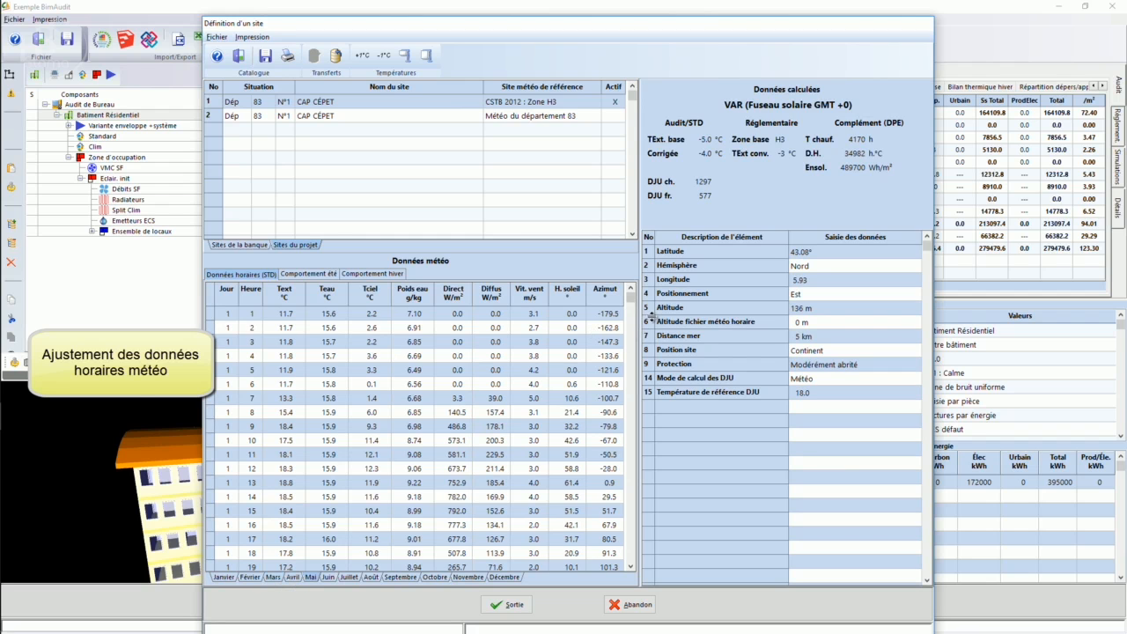
Compare the weather data of the Météo du département 83 site with the CSTB 2012 : Zone H3 site.
mouse_move(632, 298)
mouse_down()
mouse_move(631, 352)
mouse_move(630, 297)
mouse_up()
click(530, 120)
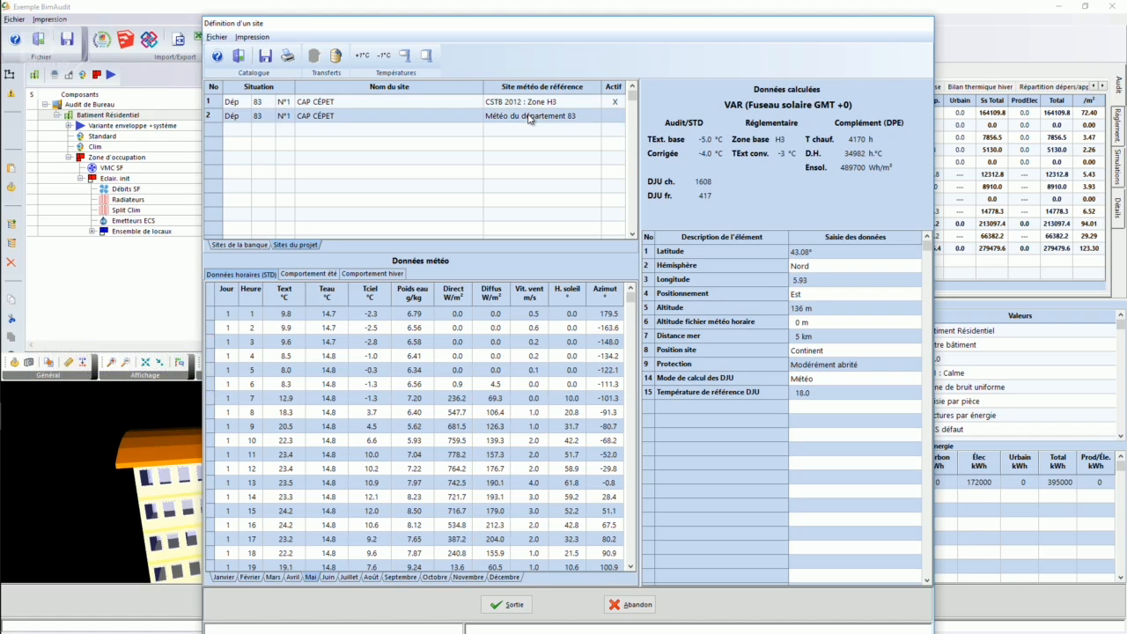
click(532, 103)
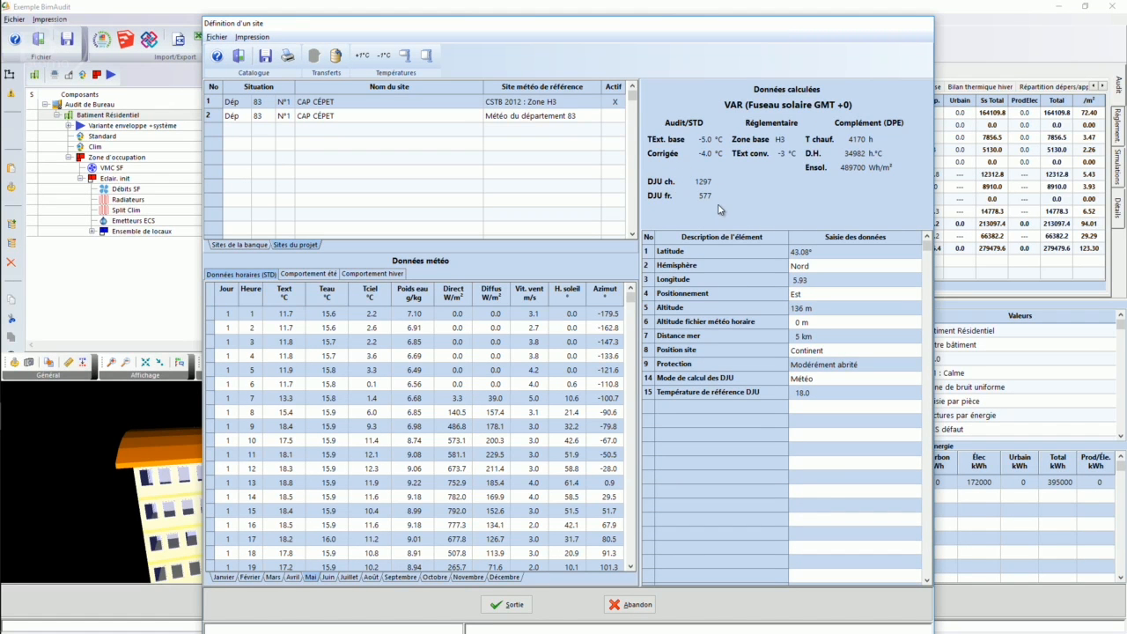
Mark the CAP CÉPET site based on Météo du département 83 as the active site.
click(540, 117)
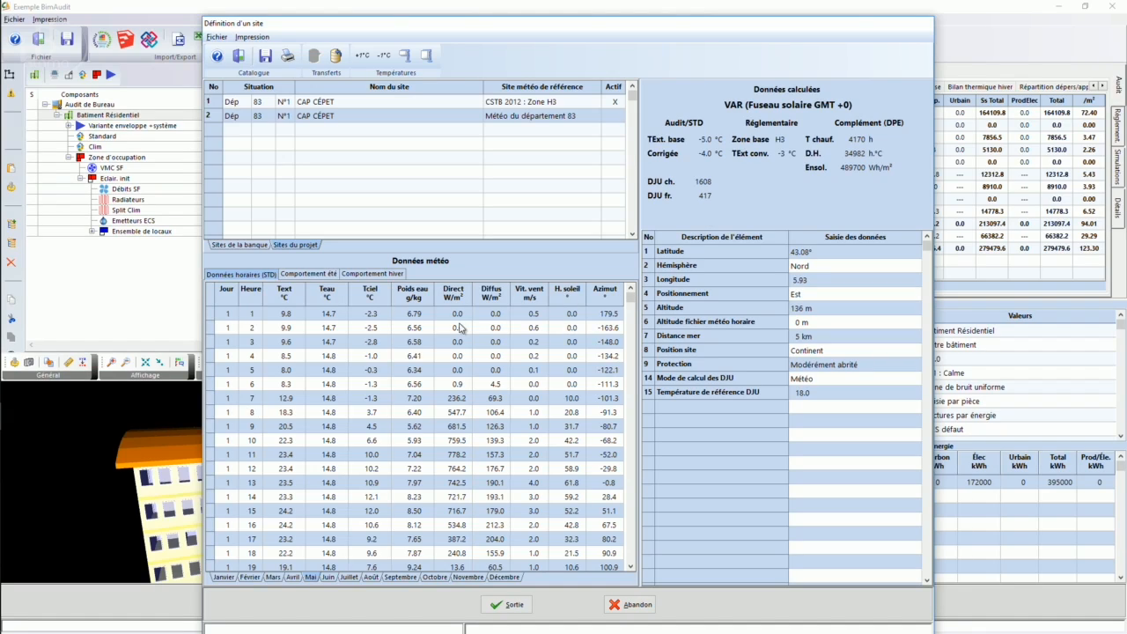
click(615, 117)
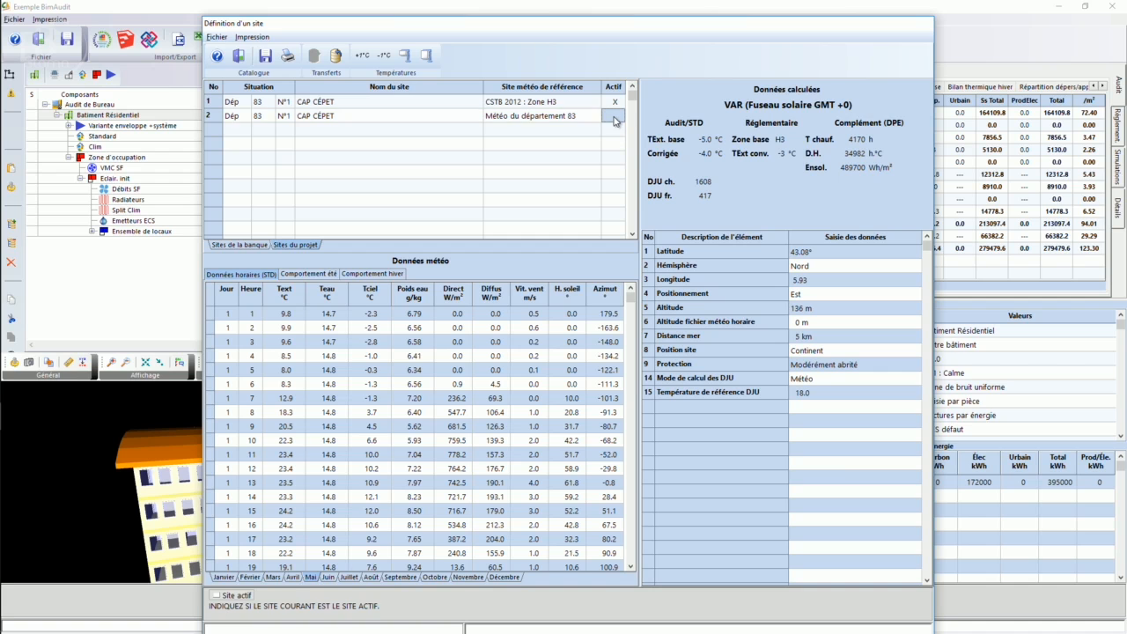
click(235, 597)
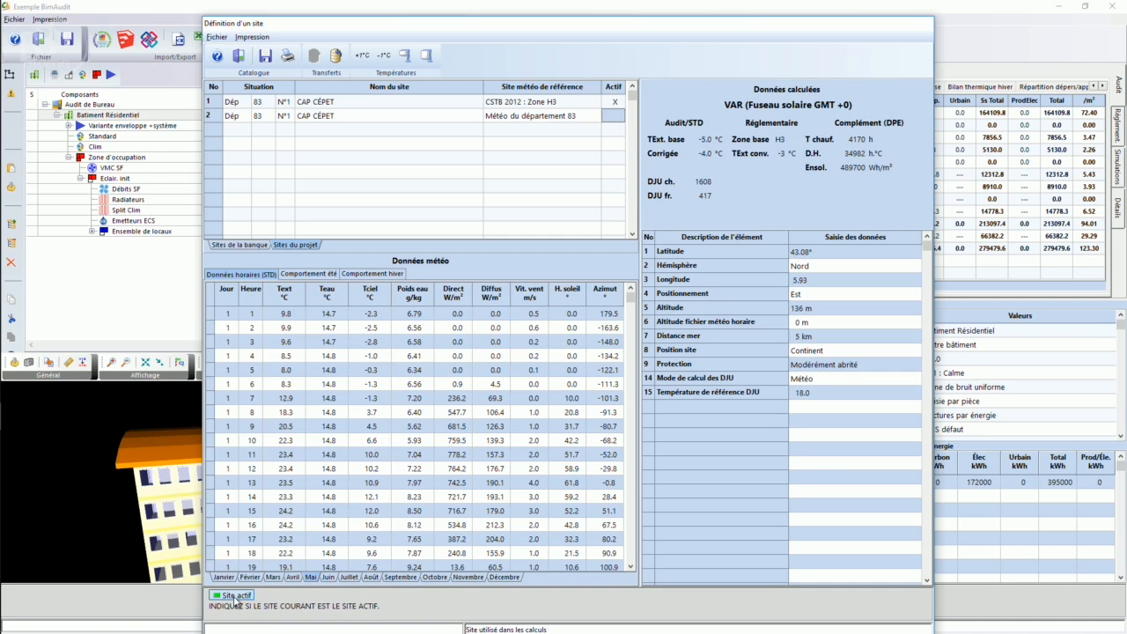
Validate the site definition and recalculate the base building, displaying its base energy results by use and energy source.
click(636, 493)
click(507, 605)
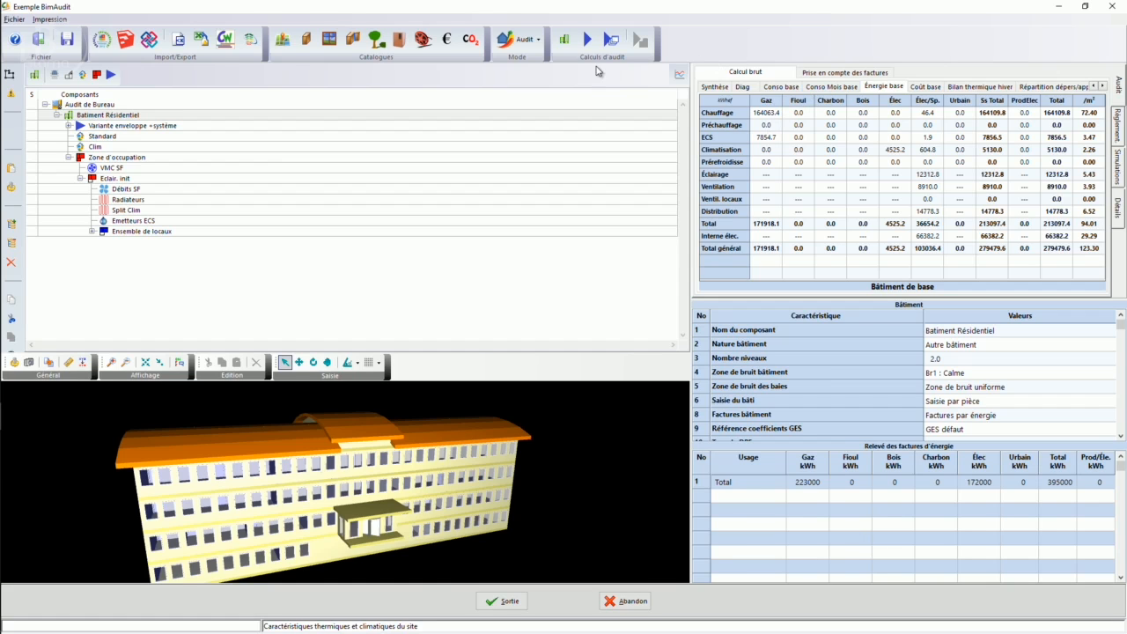
click(564, 41)
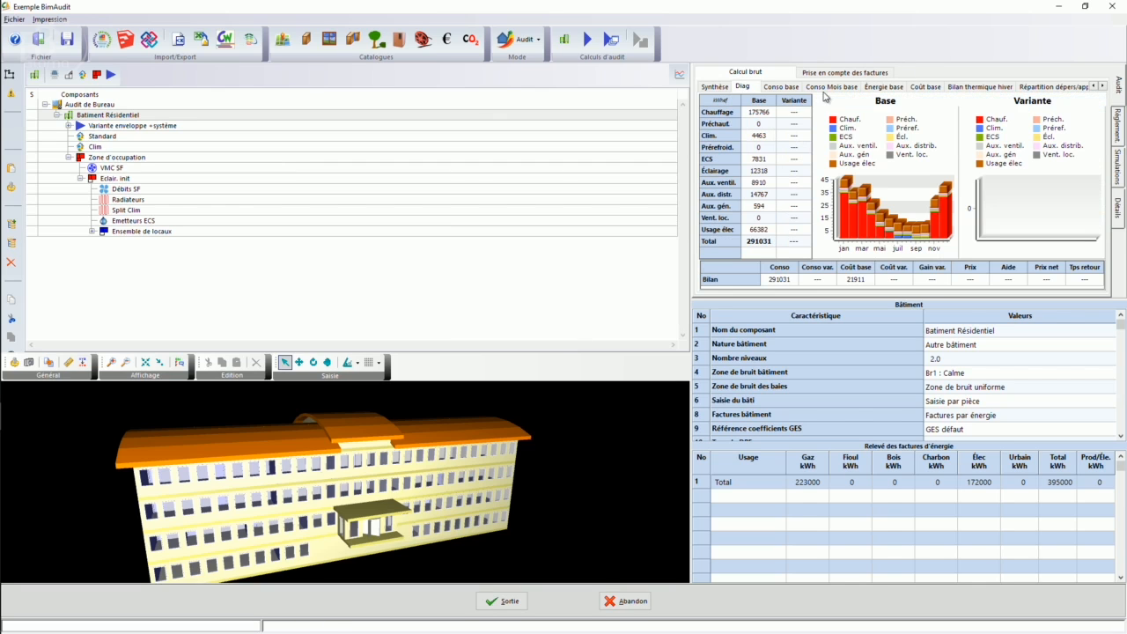
click(887, 90)
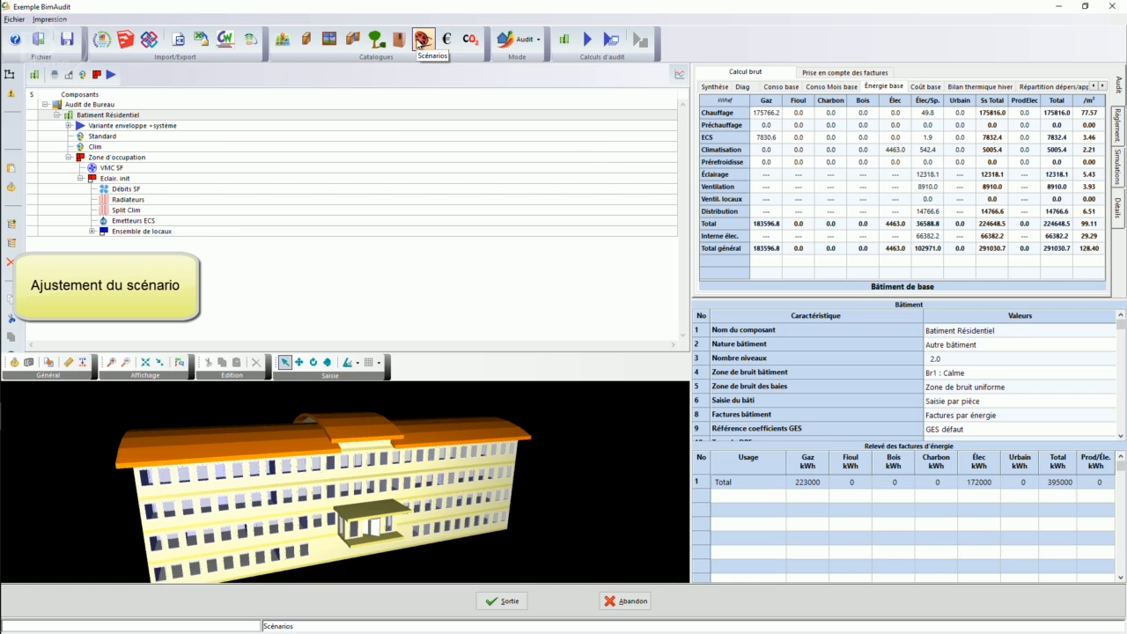
Open the project scenarios and review the occupancy, heat gain and lighting values of Bureau standard in Scénar bureau init.
click(421, 42)
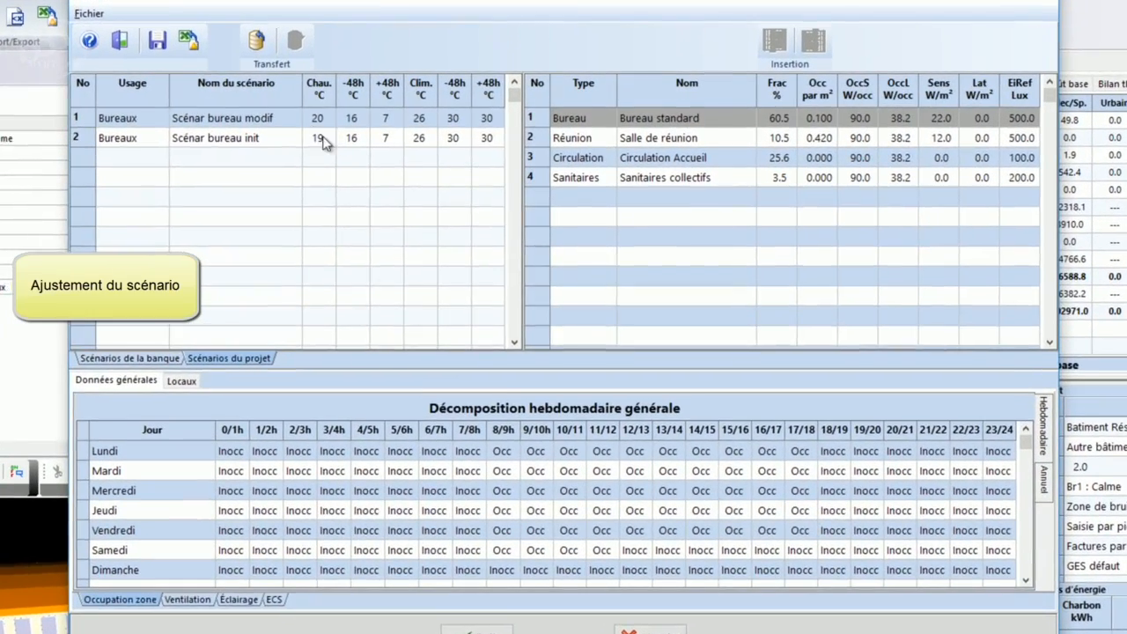
click(331, 139)
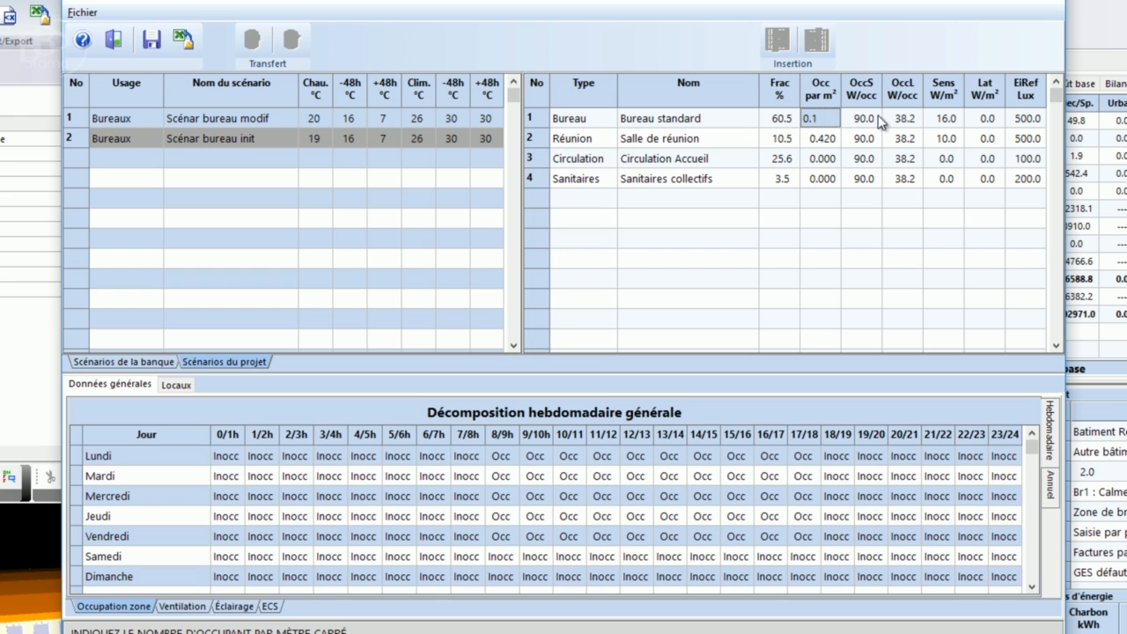
click(858, 119)
click(907, 120)
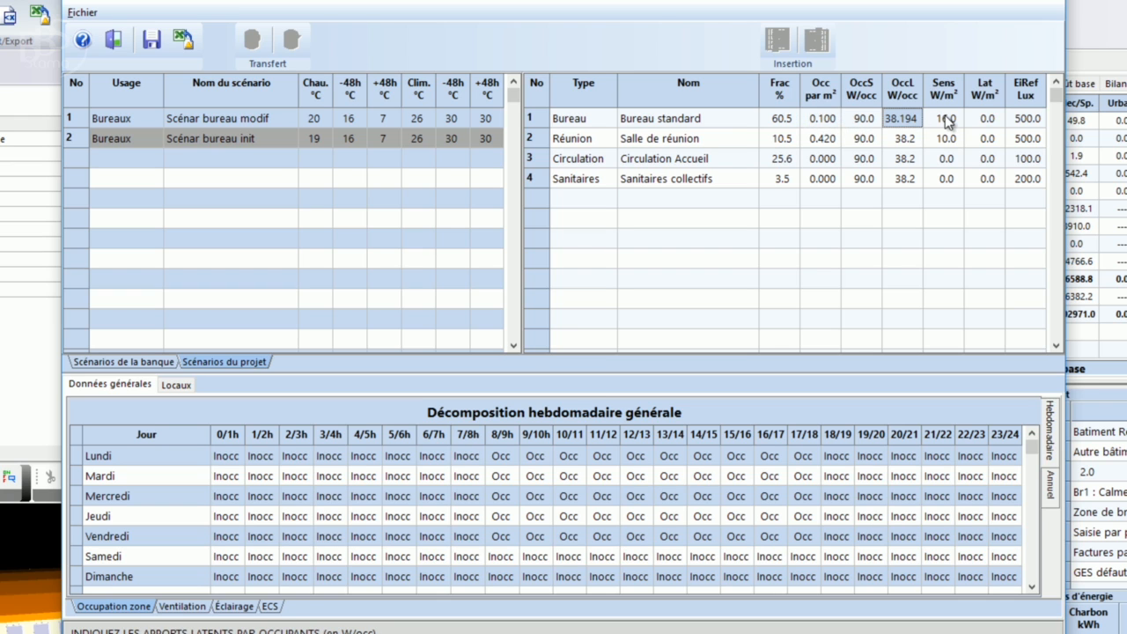
click(947, 119)
text(16)
click(990, 118)
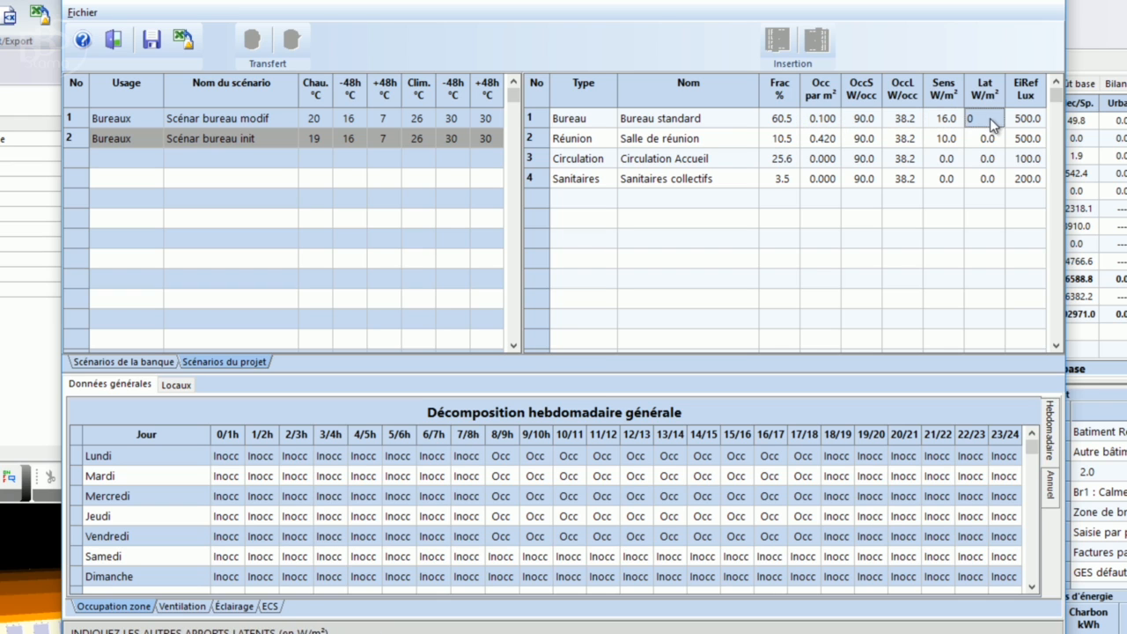
click(1025, 119)
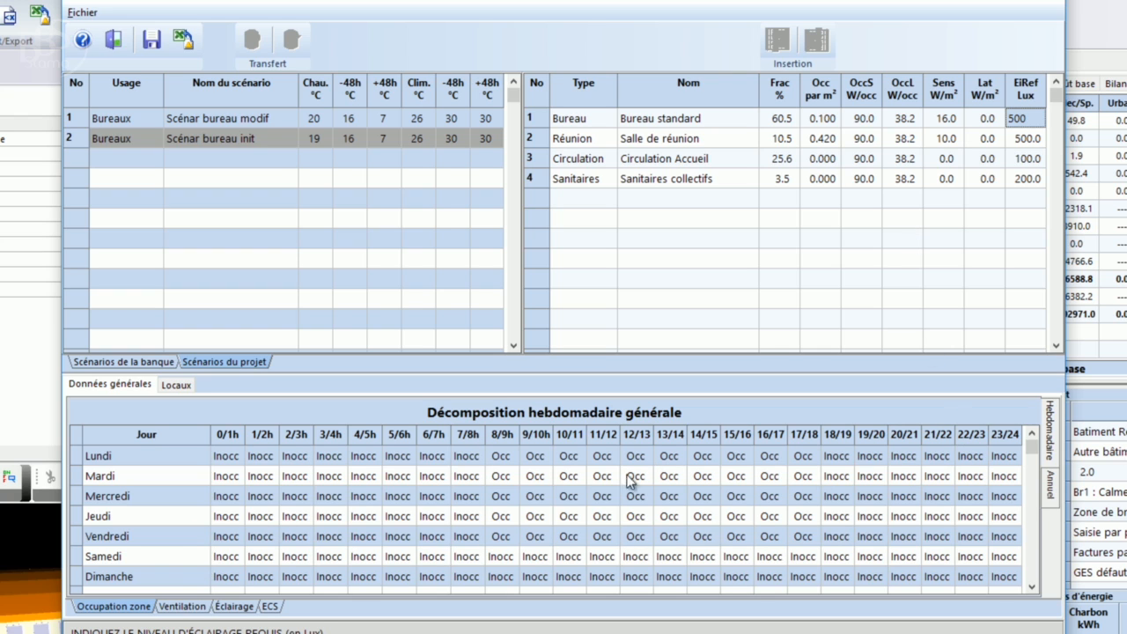
Review the general annual and weekly schedules of Scénar bureau init for zone occupancy, ventilation, lighting and hot water.
click(1051, 487)
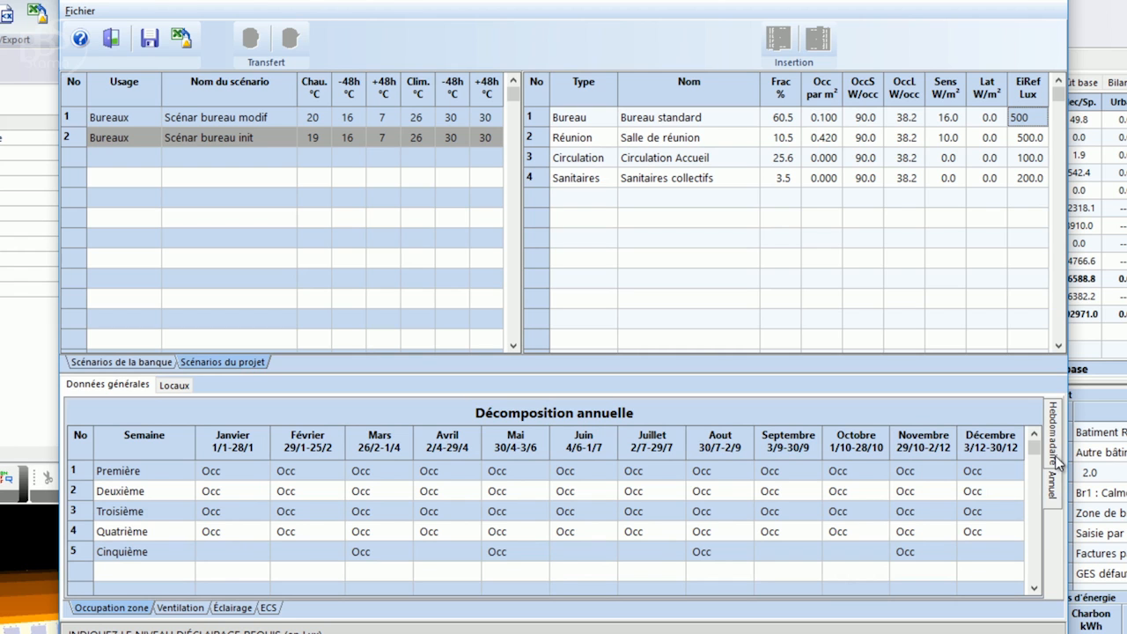
click(1054, 453)
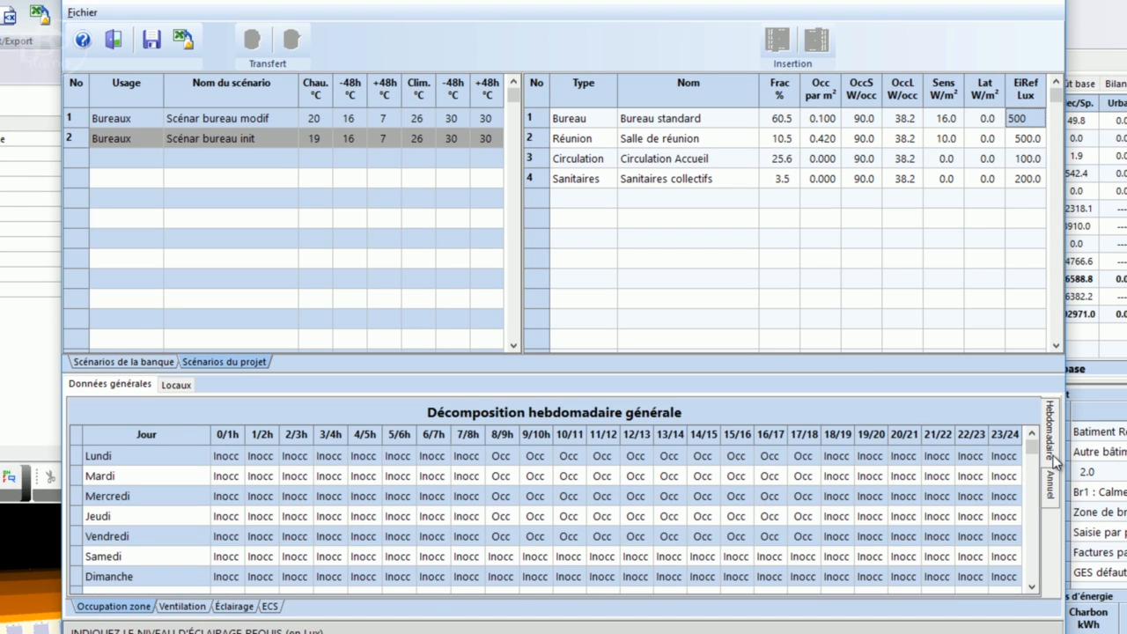
click(193, 608)
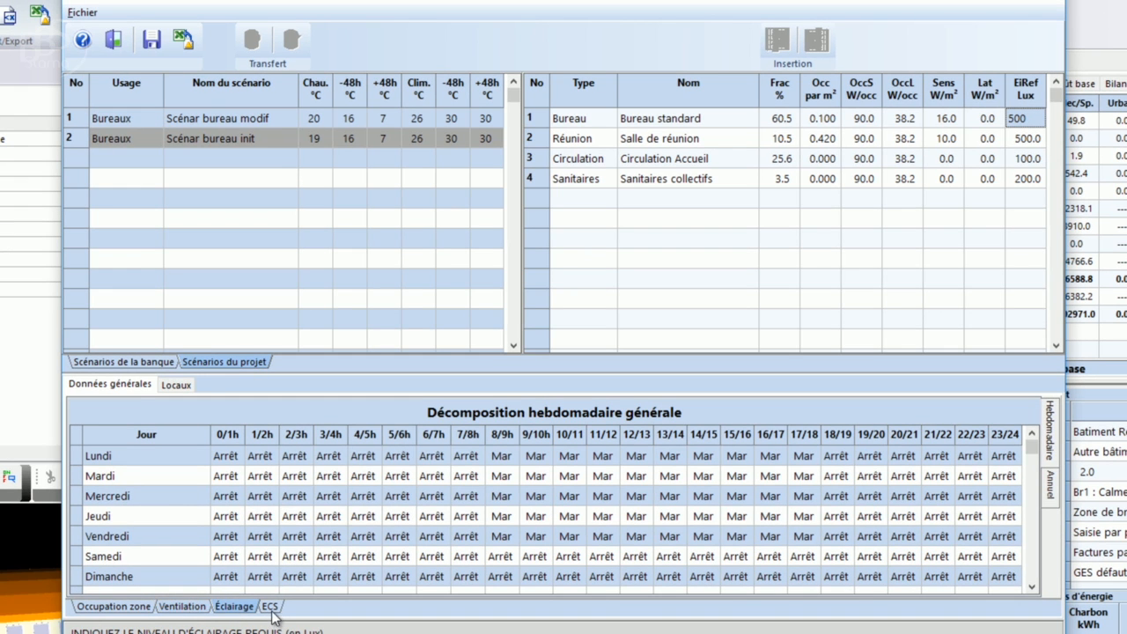
click(270, 607)
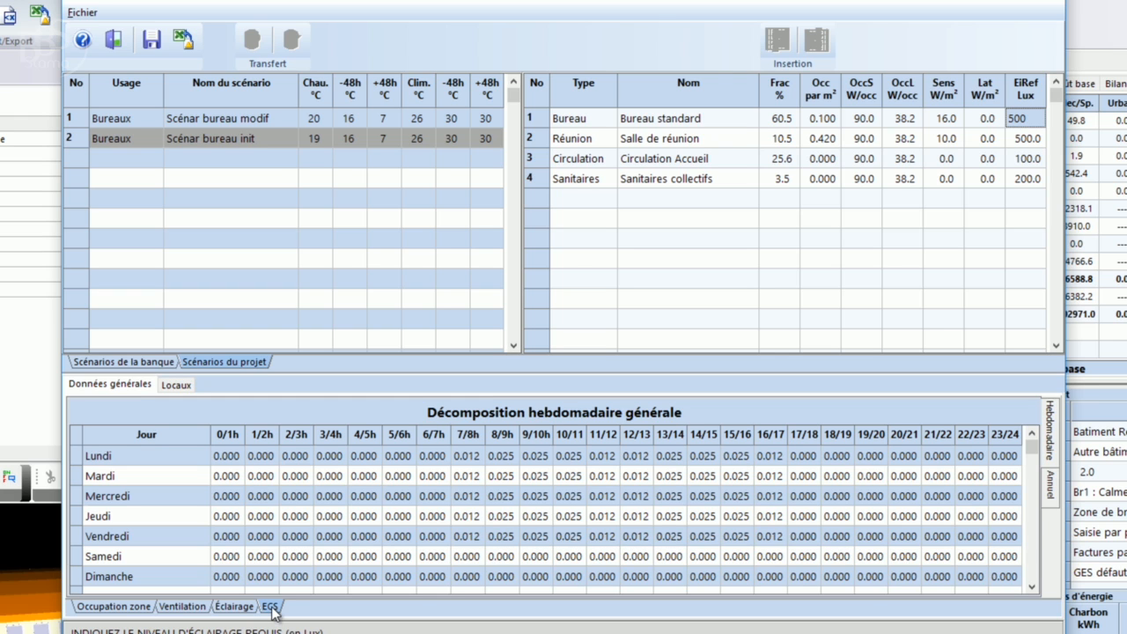
click(132, 607)
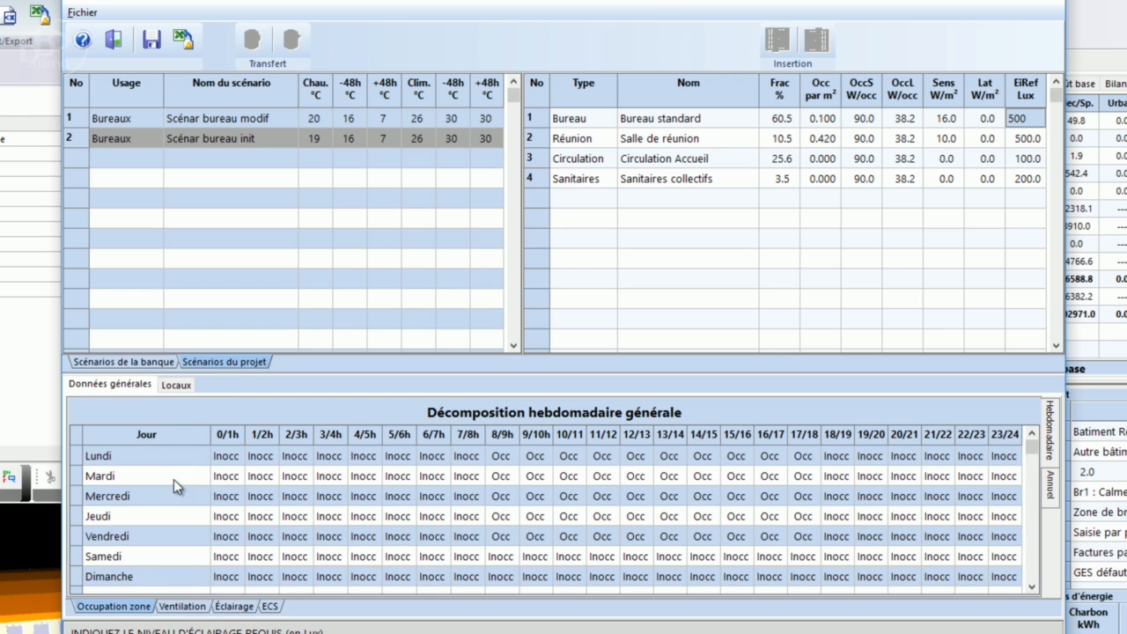
Examine the room occupancy, sensible and latent gain schedules of Scénar bureau init by room type, and compare with Scénar bureau modif.
click(179, 385)
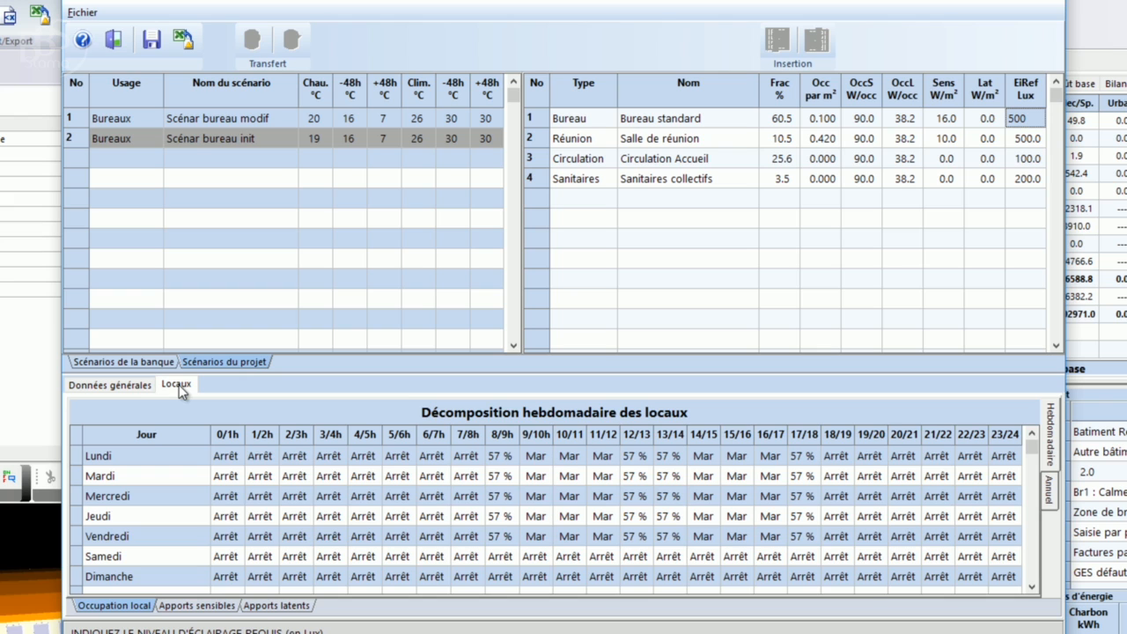
click(194, 606)
click(273, 608)
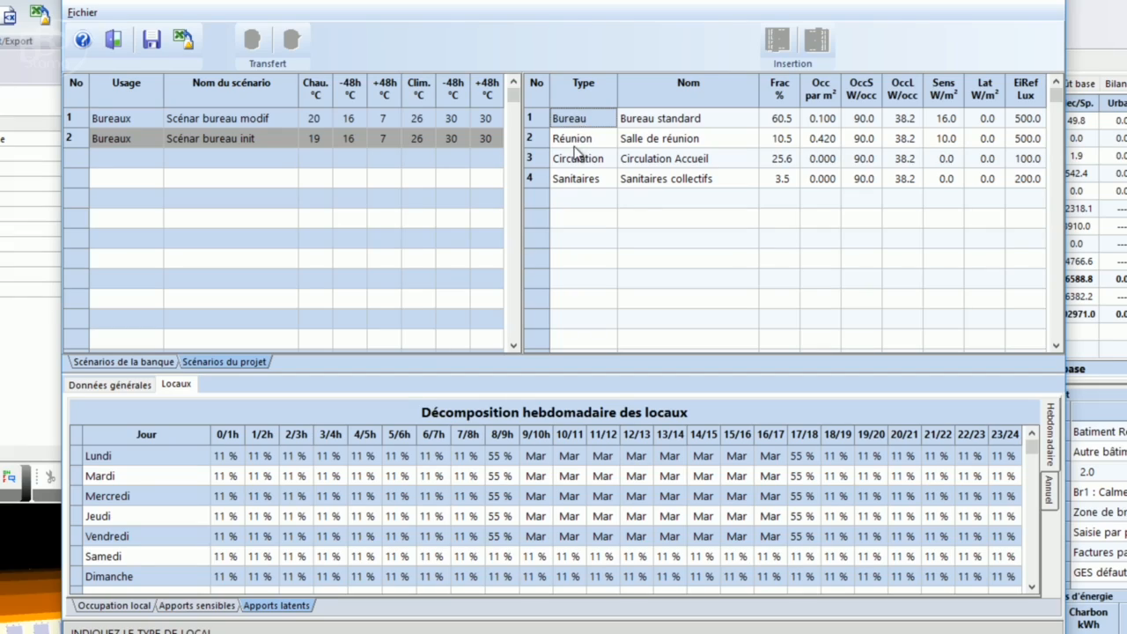
key(Down)
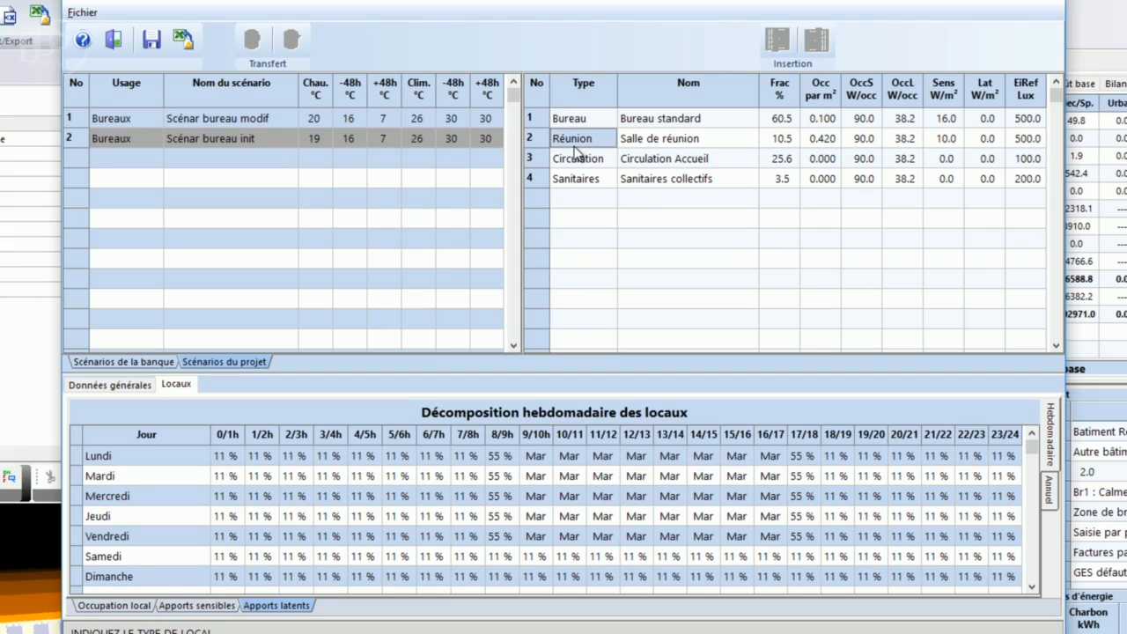
click(577, 161)
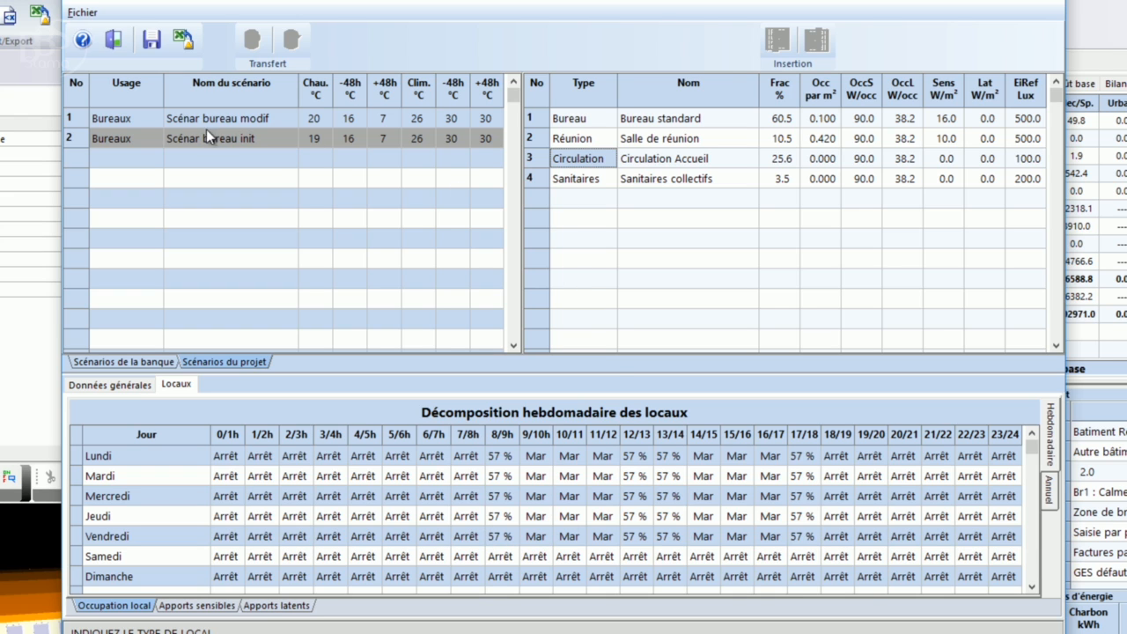
click(318, 121)
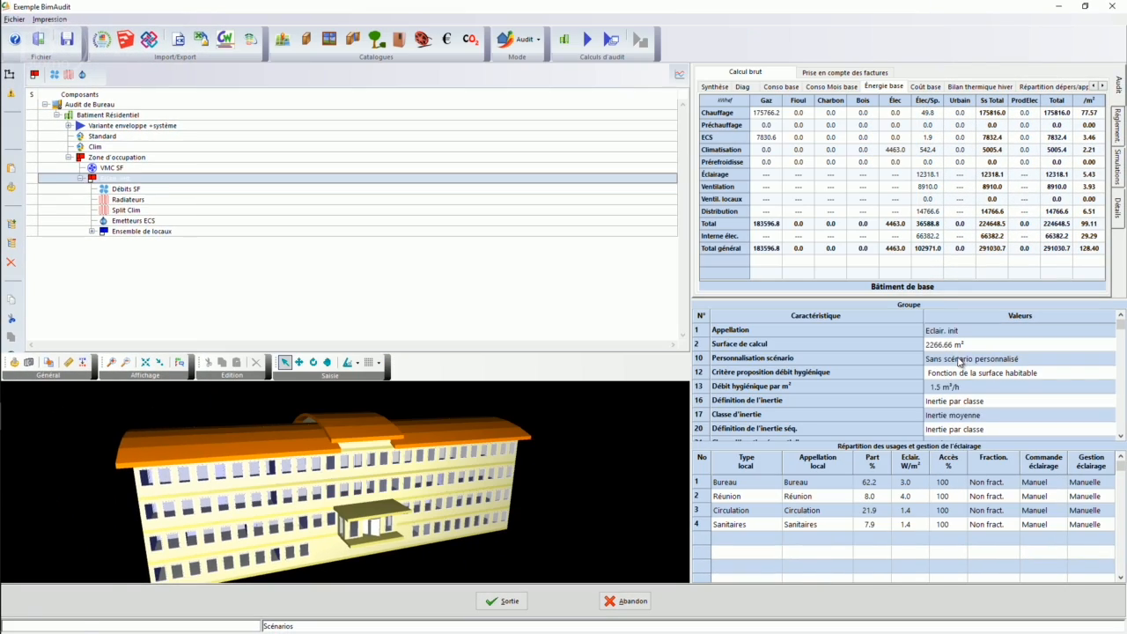
Set the Eclair. init group to use a custom scenario and assign Scénar bureau modif as its main-use occupancy scenario.
click(513, 482)
click(157, 592)
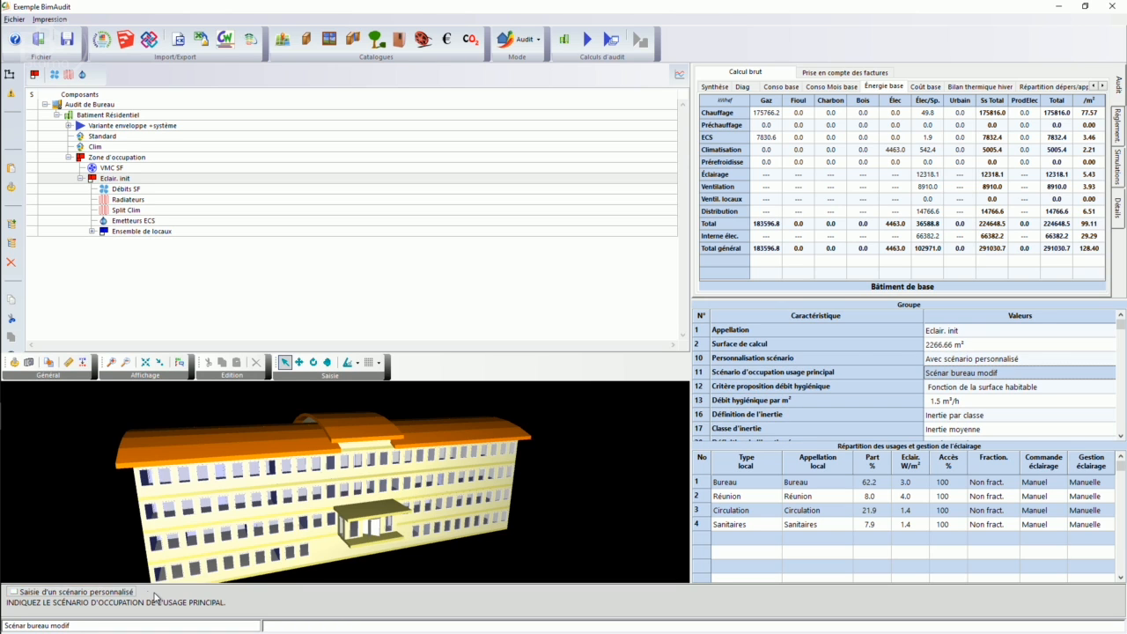
click(113, 596)
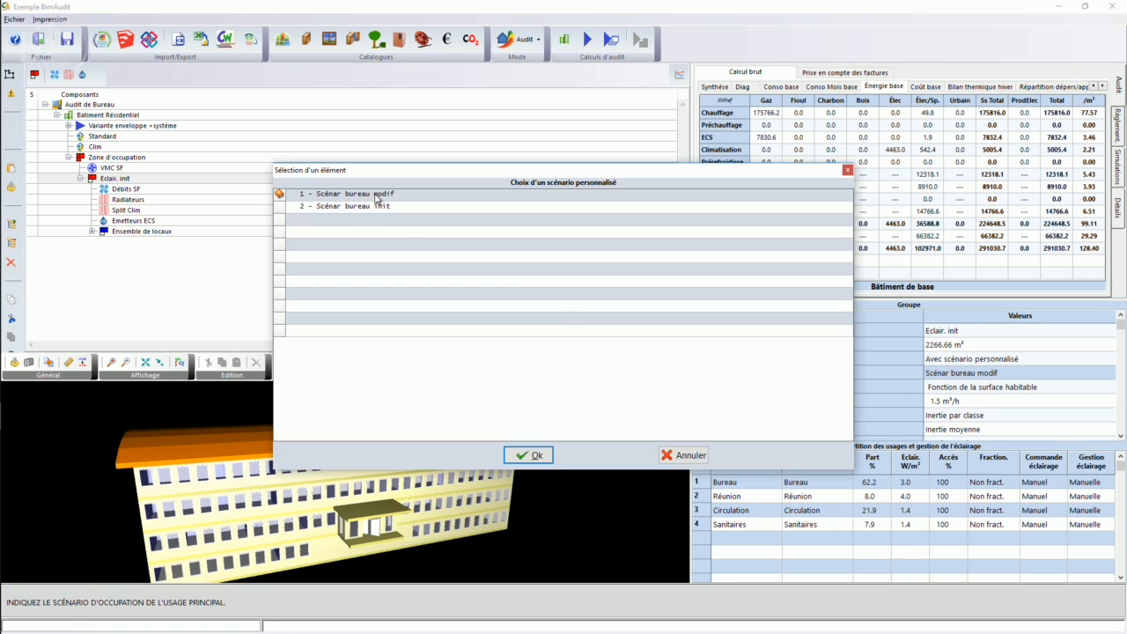
click(529, 455)
key(Down)
key(Down)
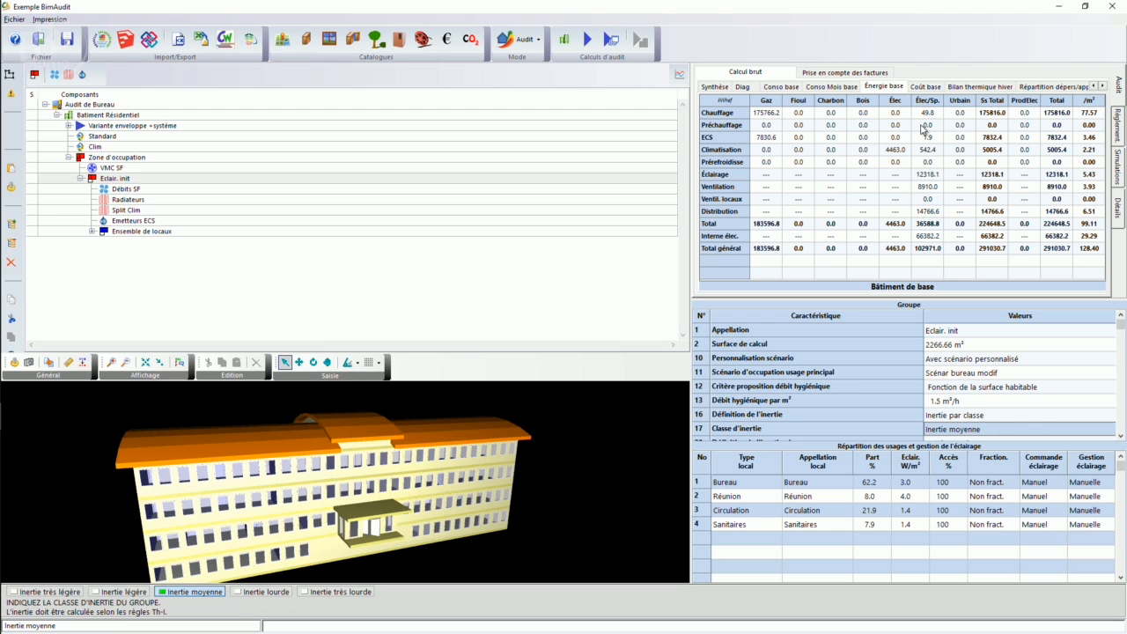
Recalculate the base building for Batiment Résidentiel with the assigned scenario and display its base energy table.
click(99, 115)
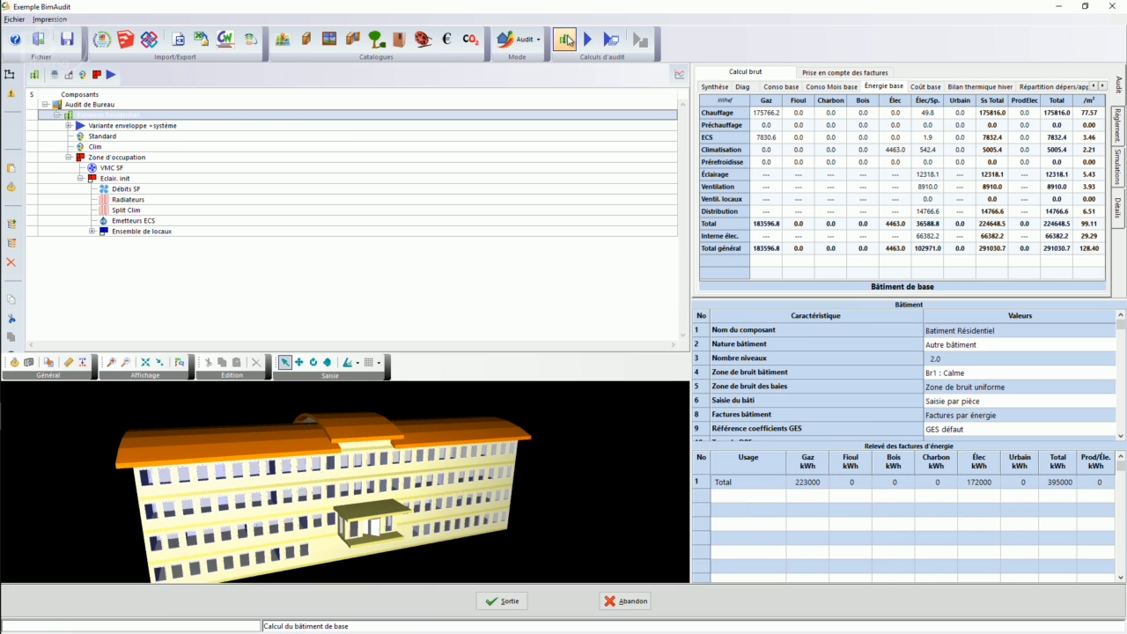
click(568, 41)
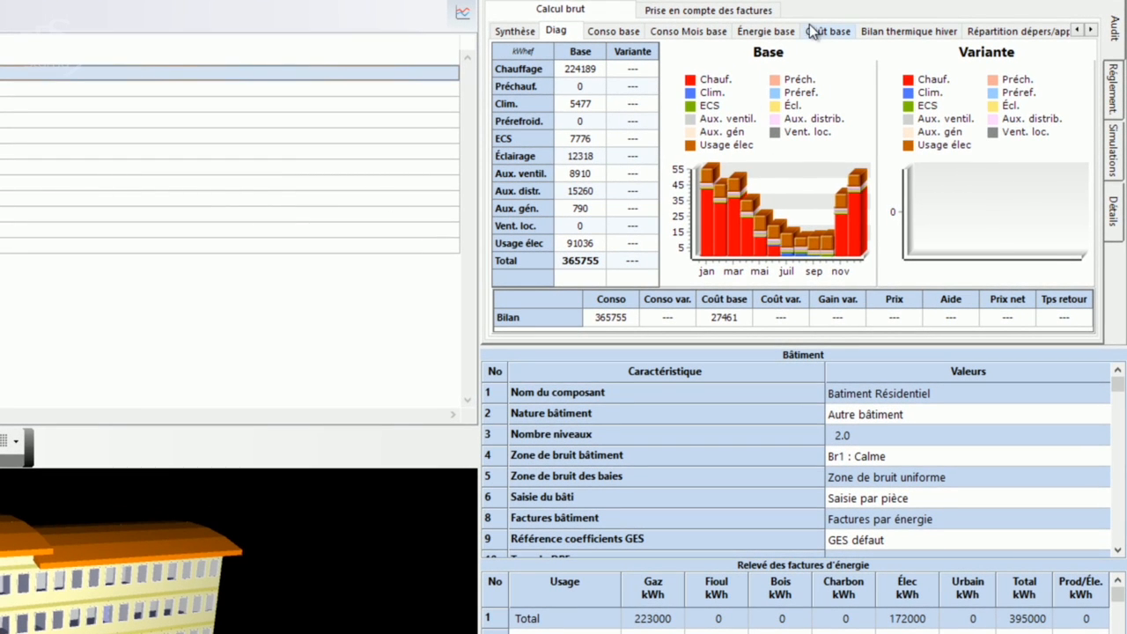
click(763, 31)
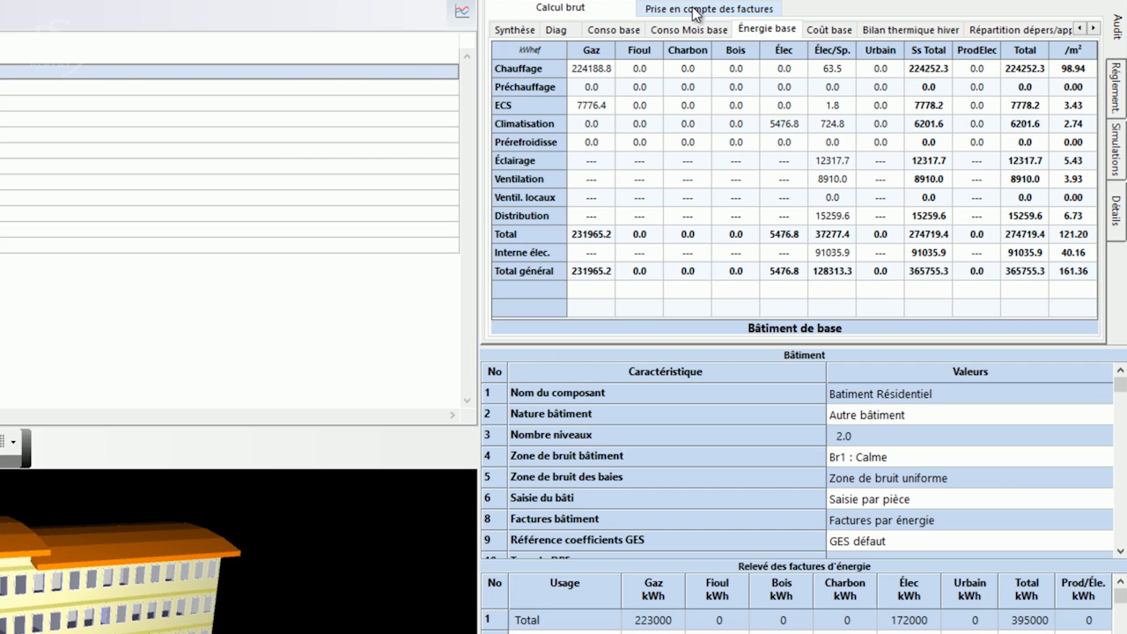
Compare the raw base energy results with the results adjusted to the energy invoices.
click(696, 11)
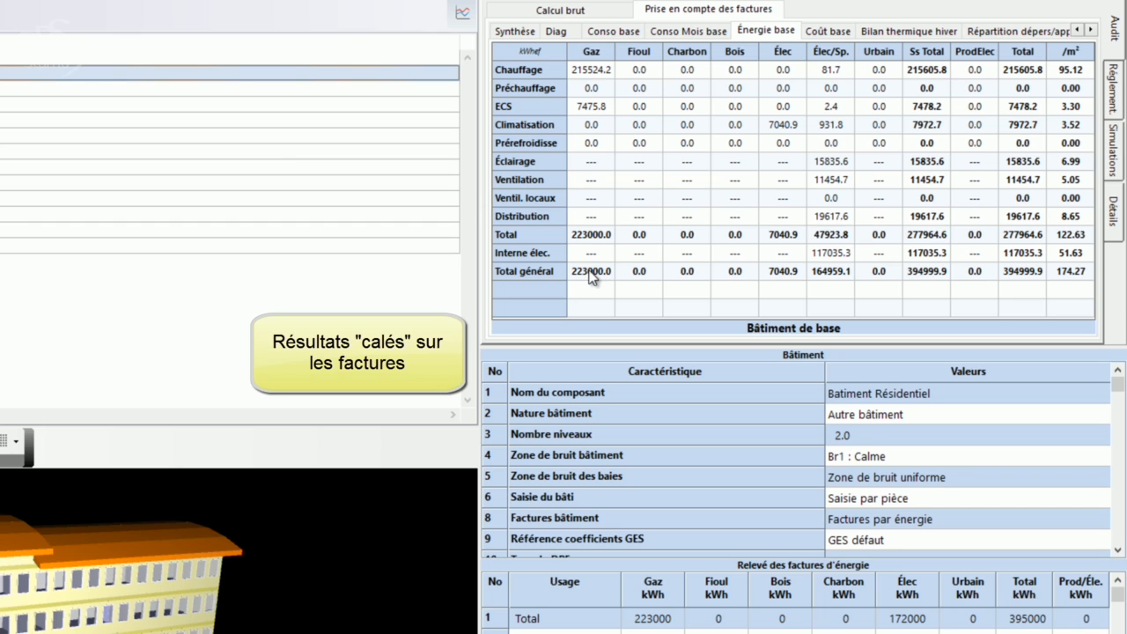
click(560, 10)
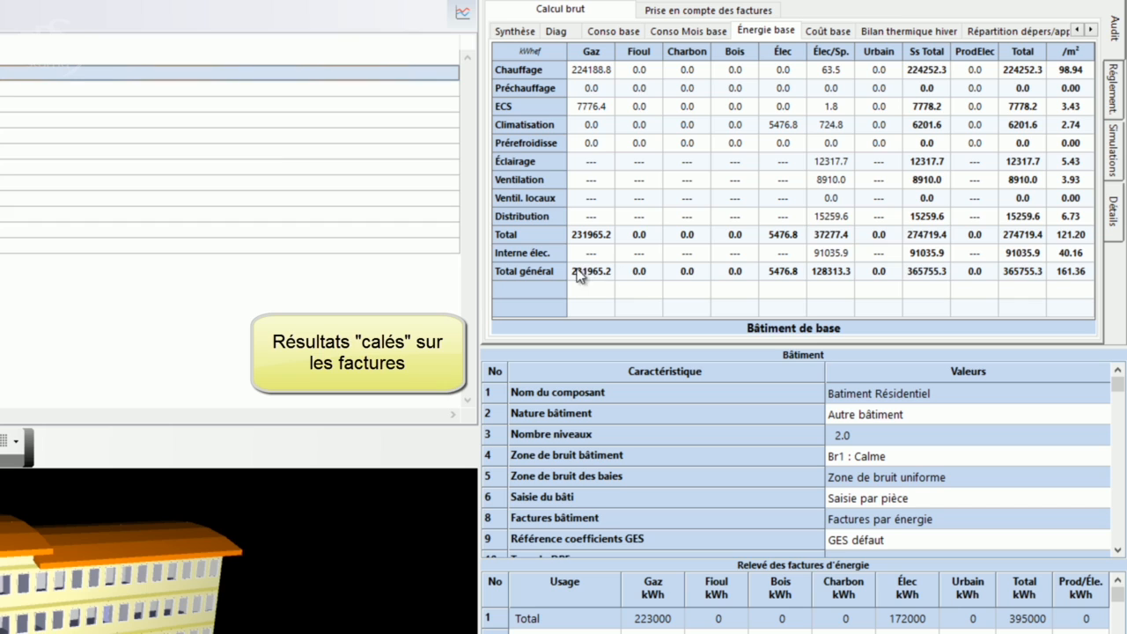
click(691, 11)
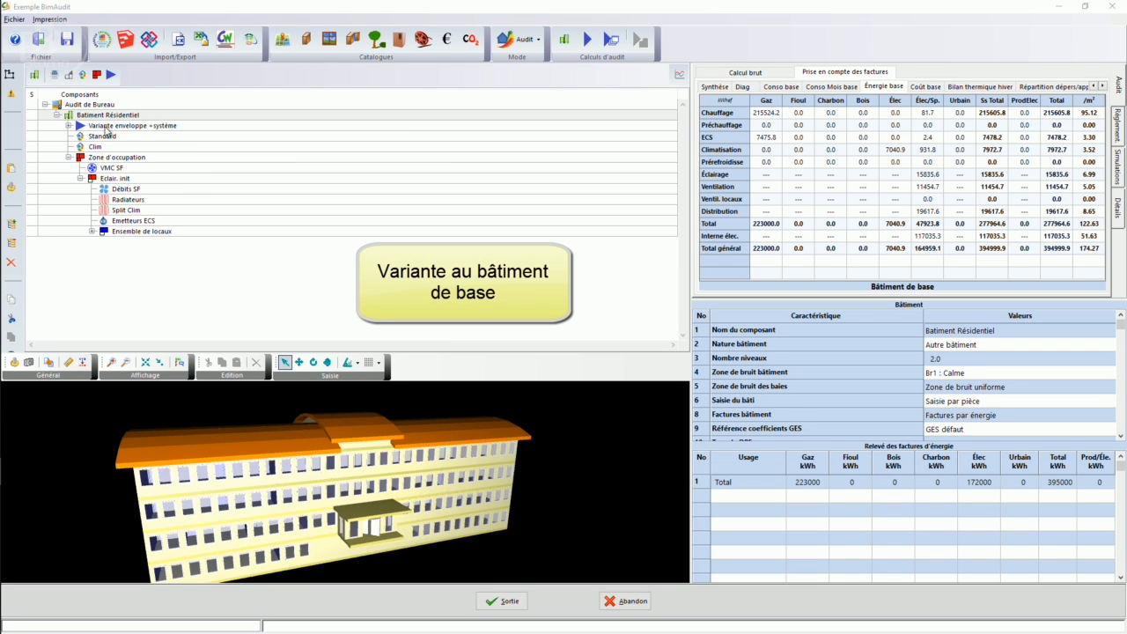
Expand Variante enveloppe +système and review its wall, ceiling, floor and joinery improvements.
click(72, 126)
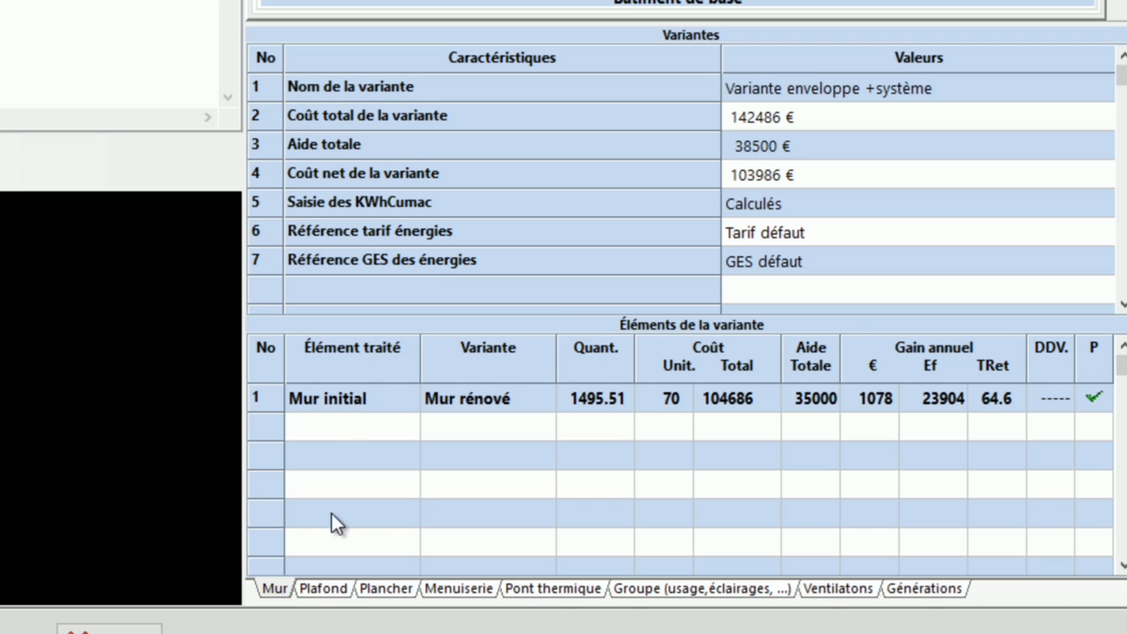
click(329, 590)
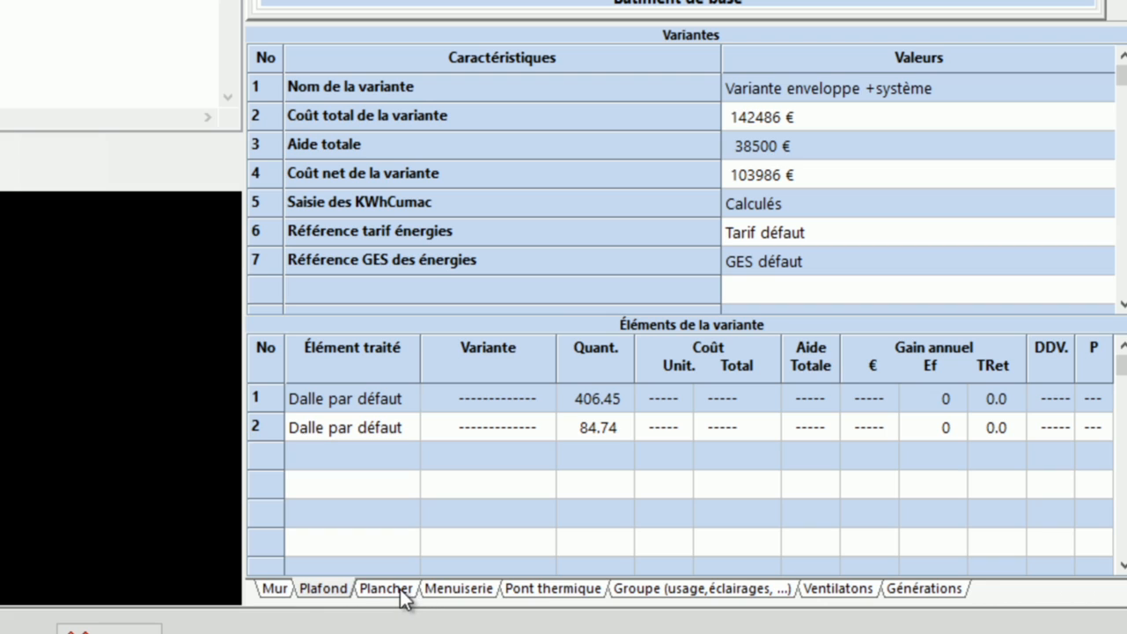
click(382, 589)
click(459, 590)
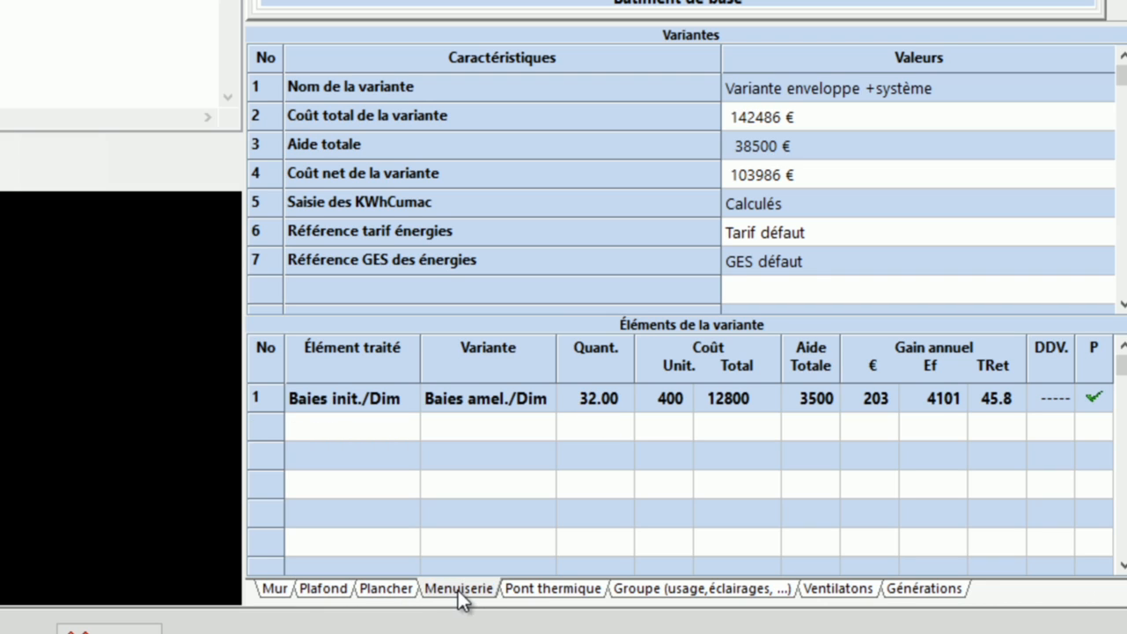
click(272, 590)
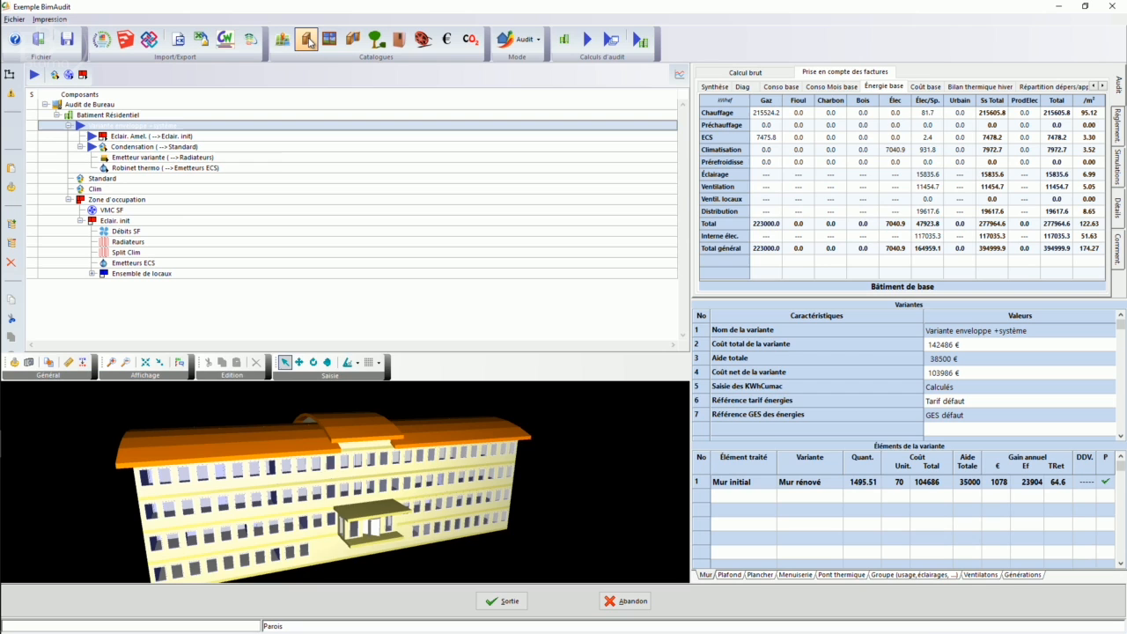
Compare the composition and thermal performance of Mur initial and Mur rénové in the wall catalogue.
click(307, 40)
click(346, 225)
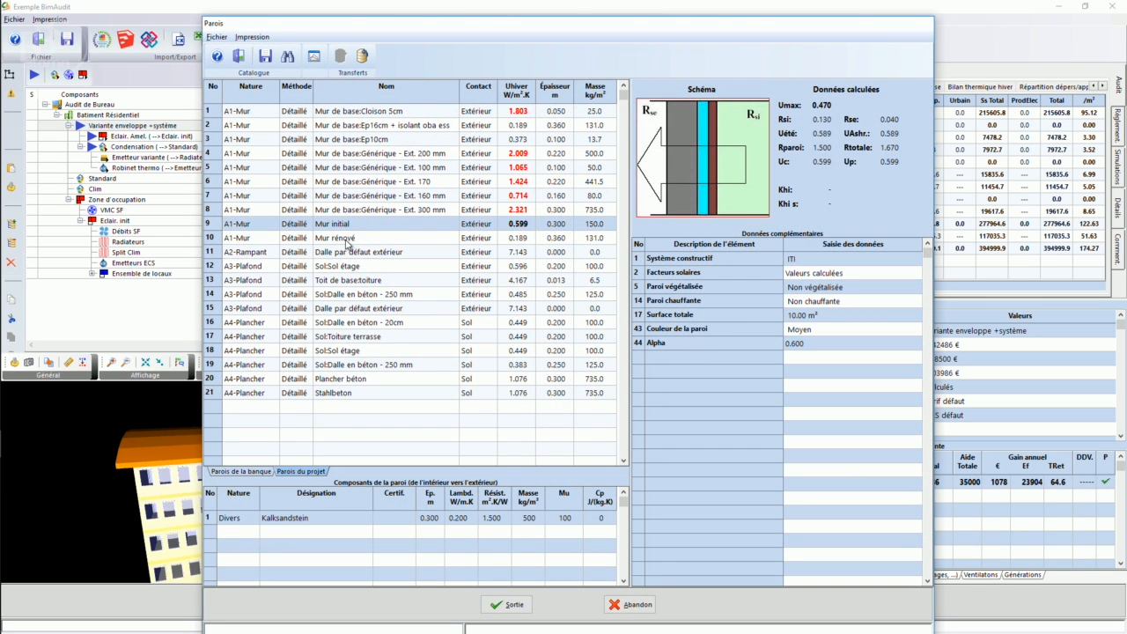
click(349, 240)
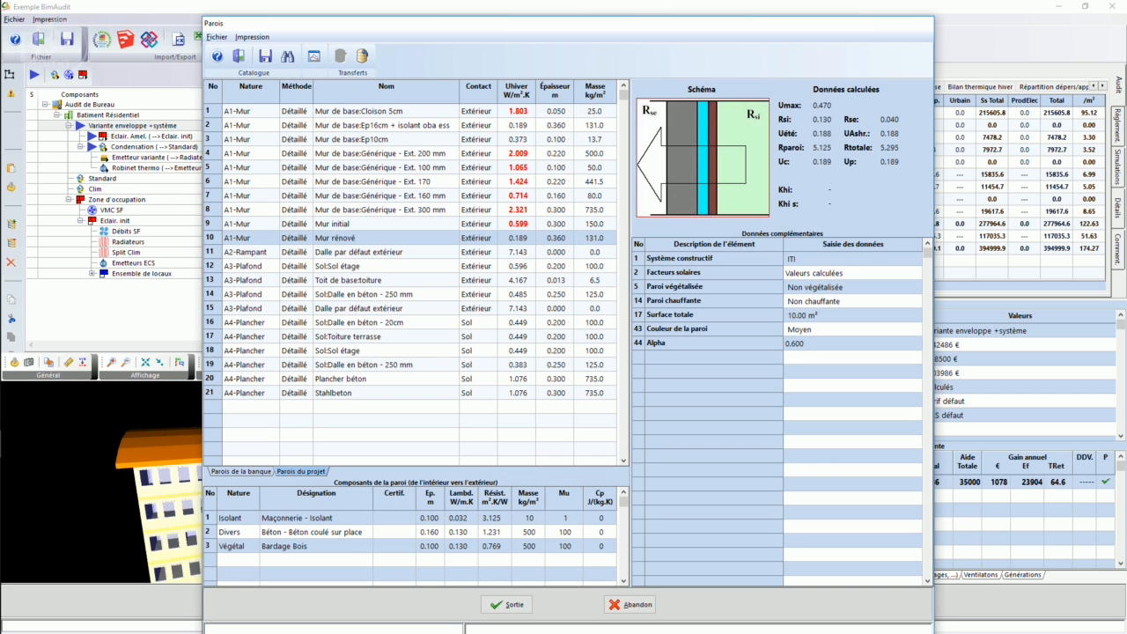
click(506, 605)
Review the quantity, unit and total cost, aid, annual gain and payback of the wall improvement from Mur initial to Mur rénové.
click(825, 485)
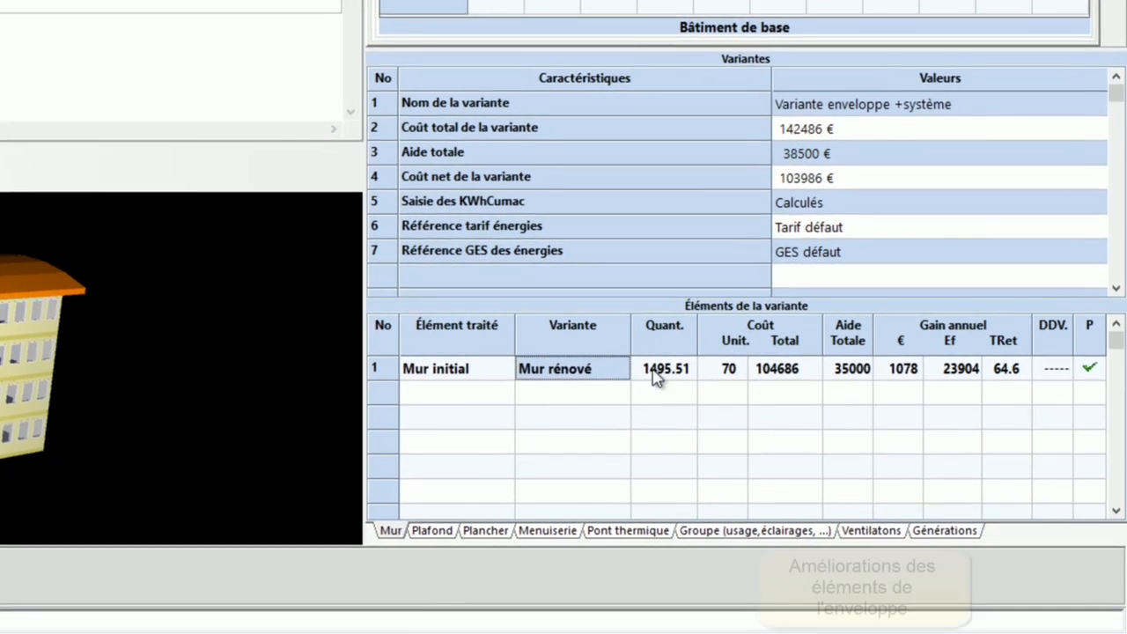
click(784, 438)
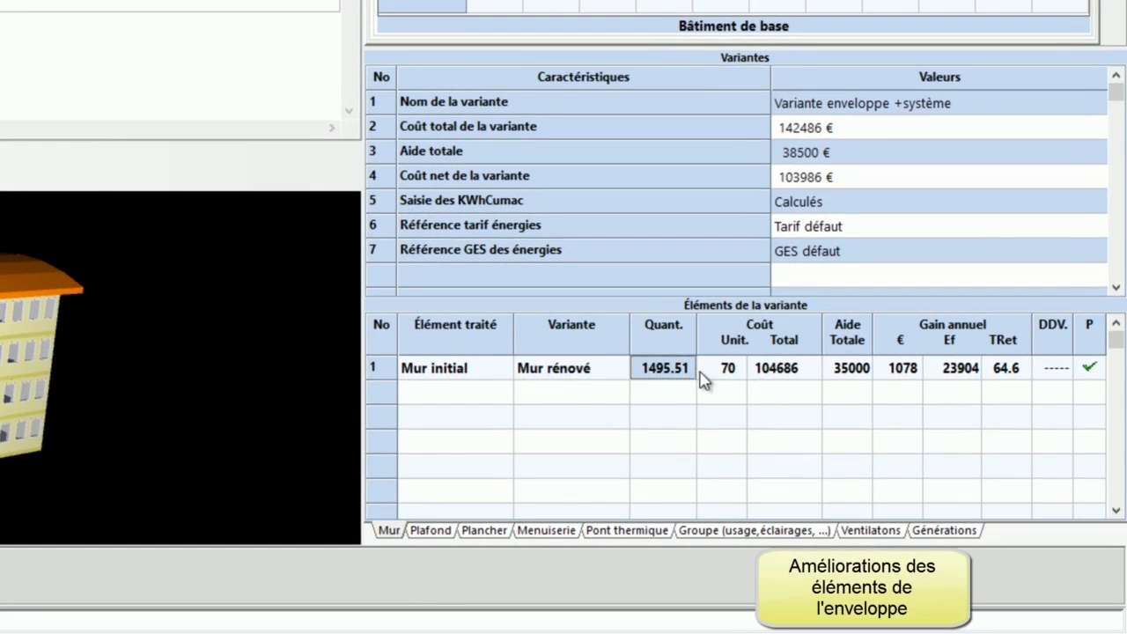
click(731, 375)
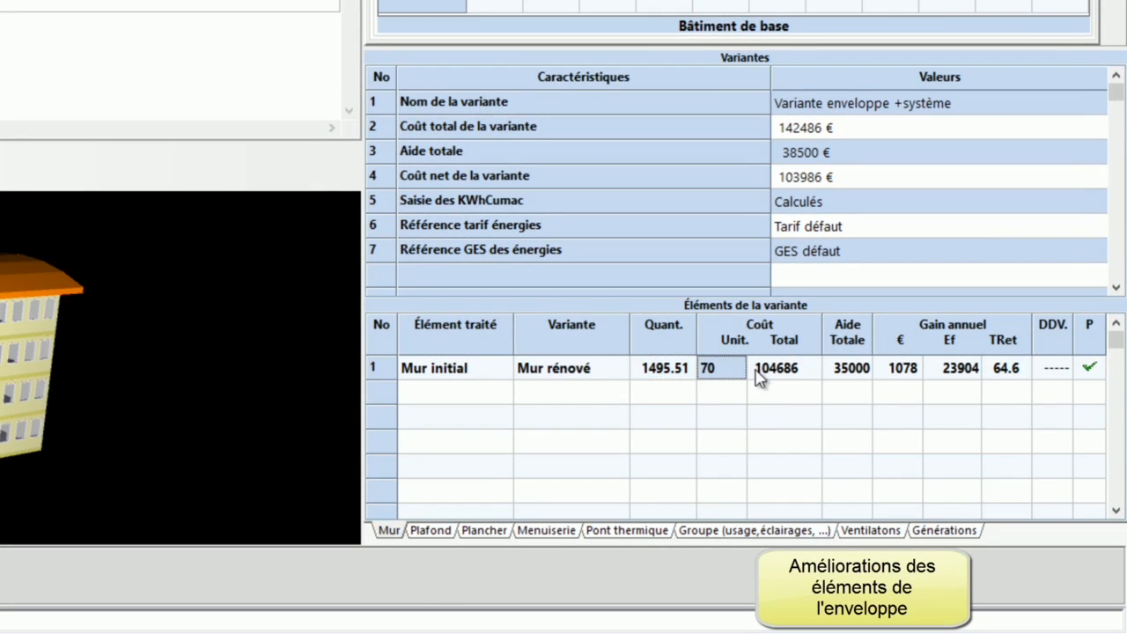
click(786, 372)
click(841, 371)
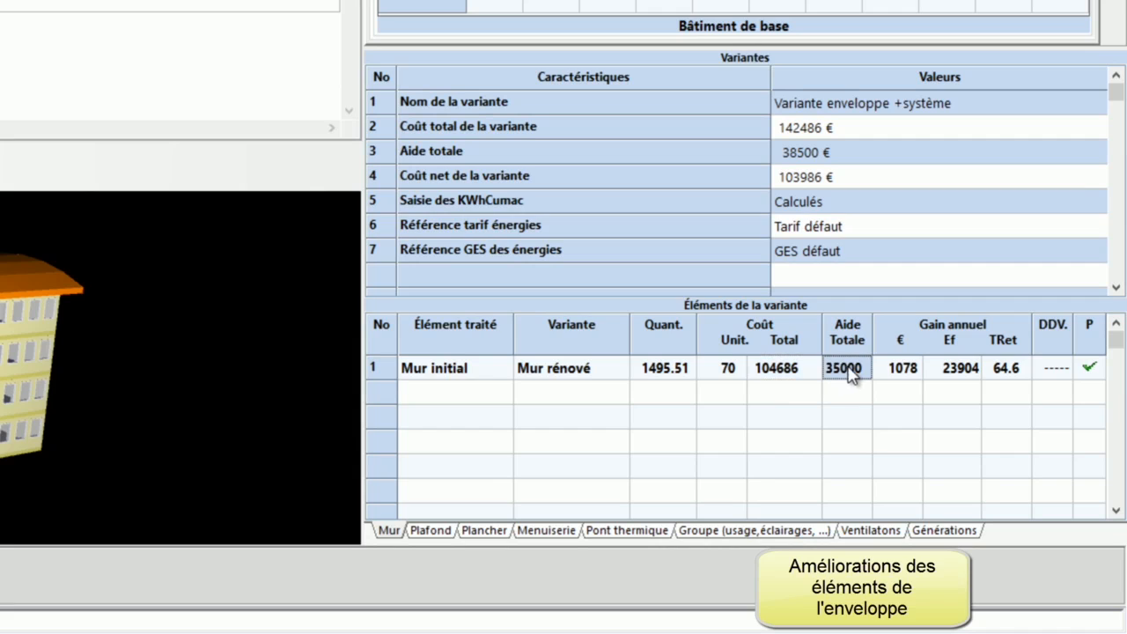
click(912, 373)
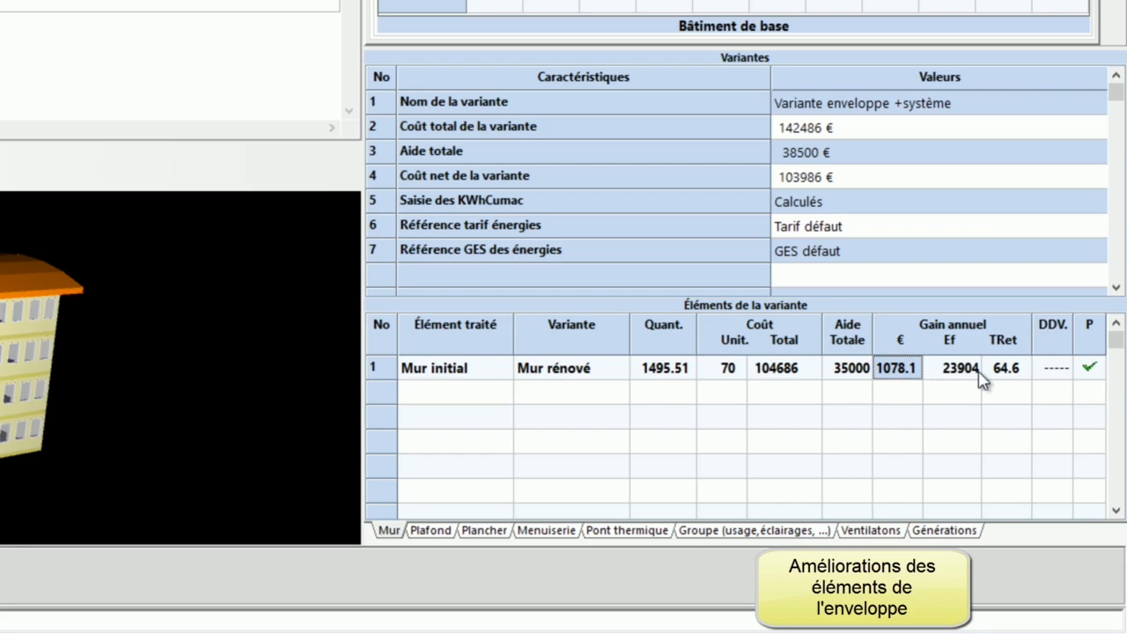
click(1013, 378)
Check whether the wall and joinery improvements are taken into account in the variant's general calculation.
click(1090, 375)
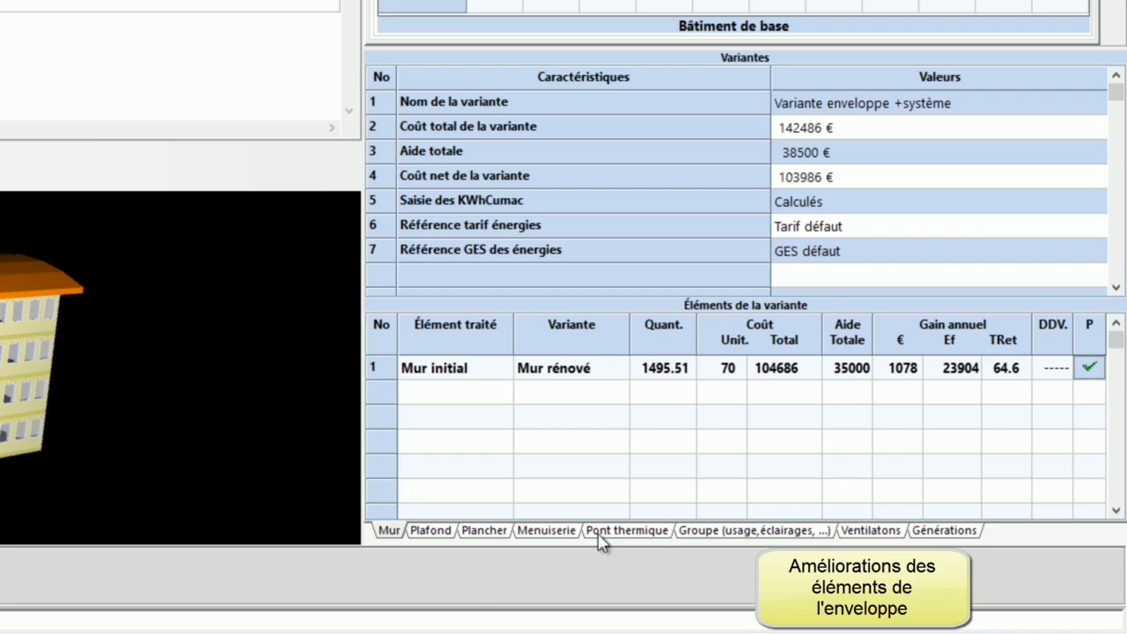
click(546, 530)
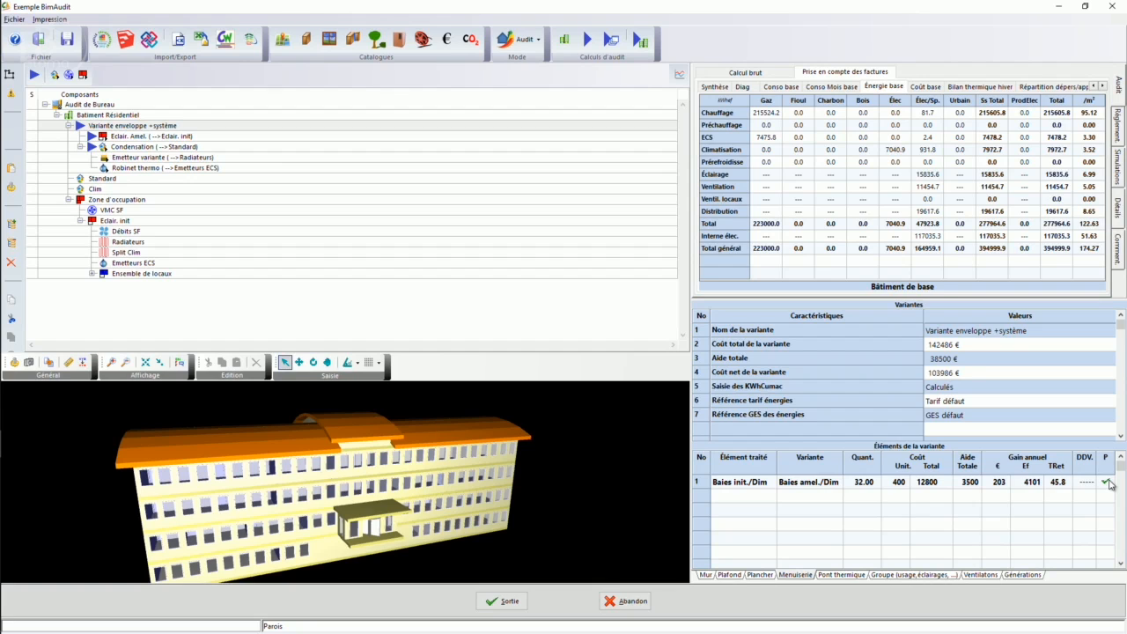
click(1108, 483)
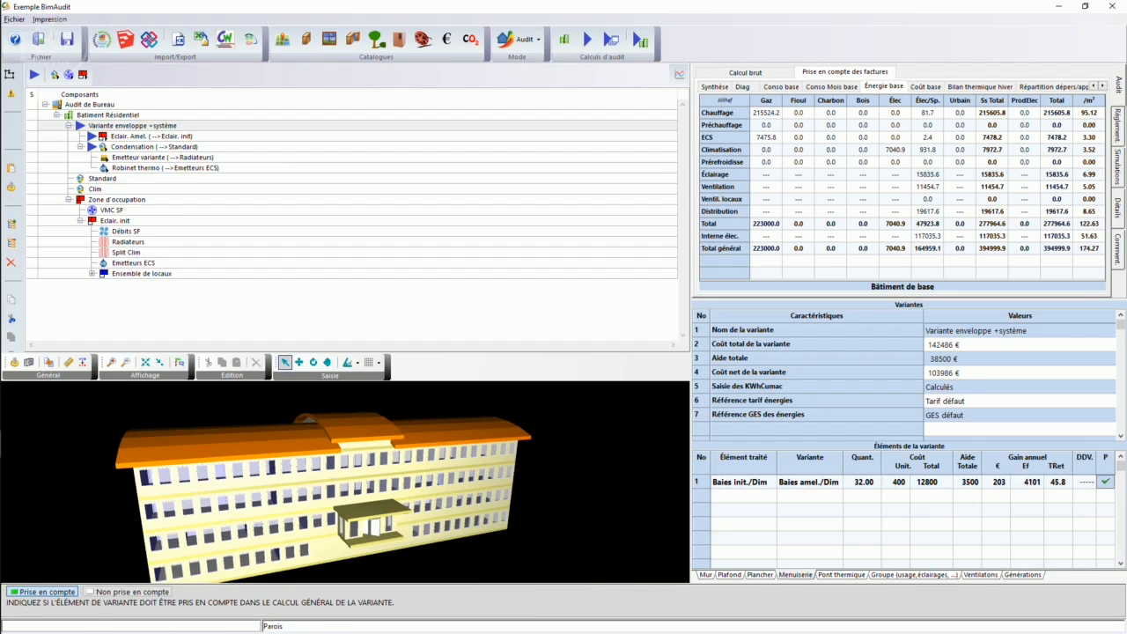
Open the Eclair. Amel. group and review the installed lighting power of Bureau, Réunion, Circulation and Sanitaires.
click(157, 136)
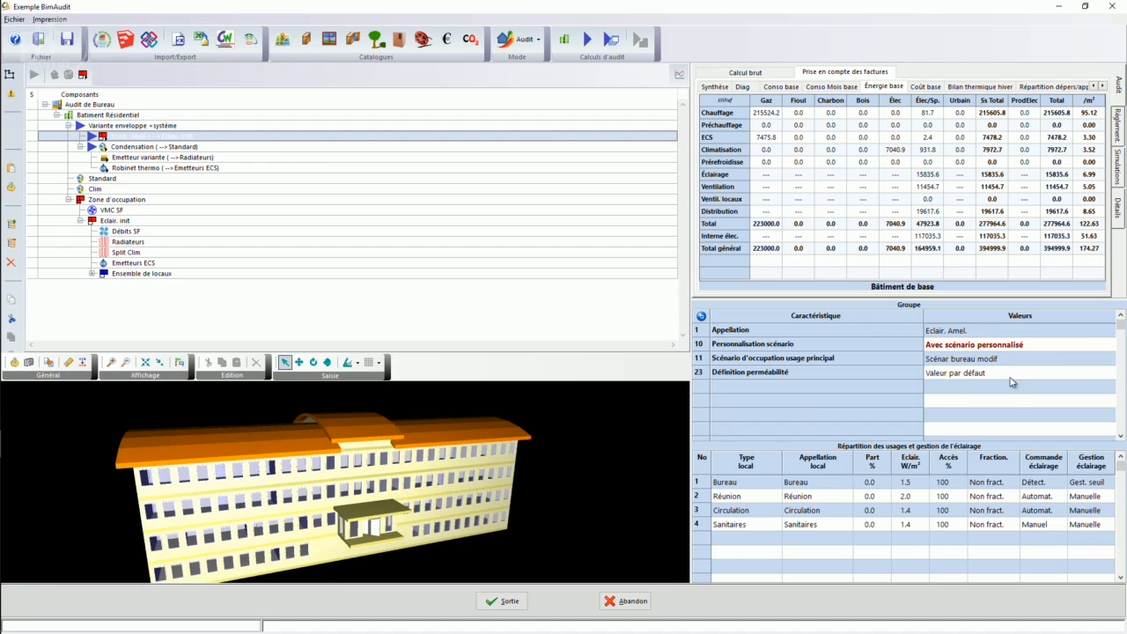
click(912, 479)
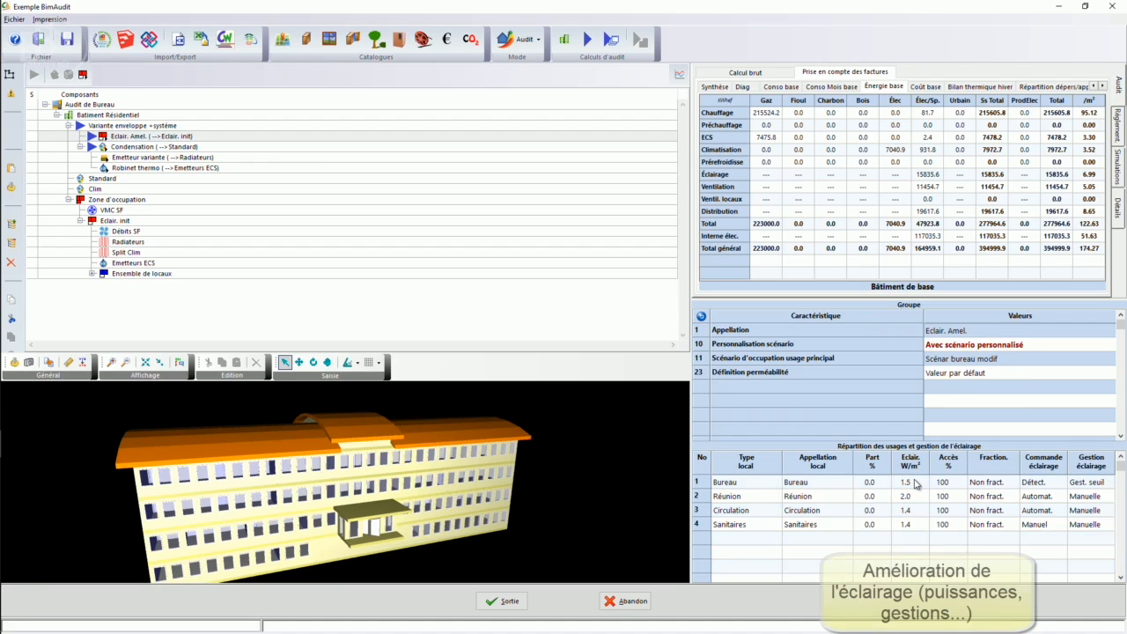
click(912, 488)
click(909, 495)
click(911, 510)
click(910, 525)
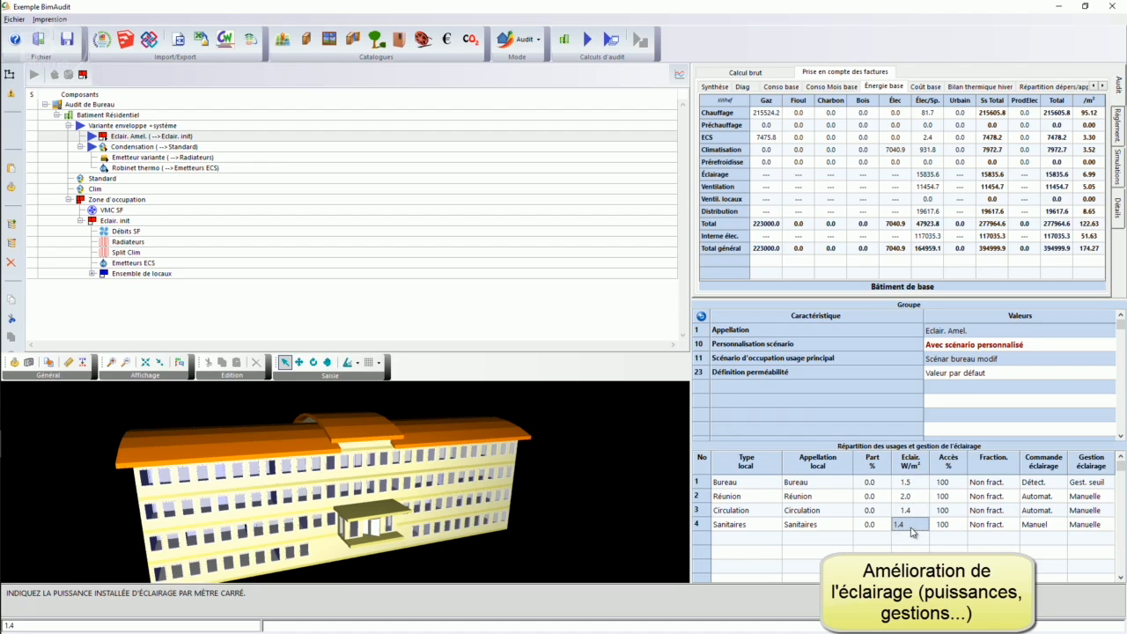
Review the lighting control modes of Bureau and Réunion, and the lighting management mode of Bureau.
click(919, 487)
click(1048, 485)
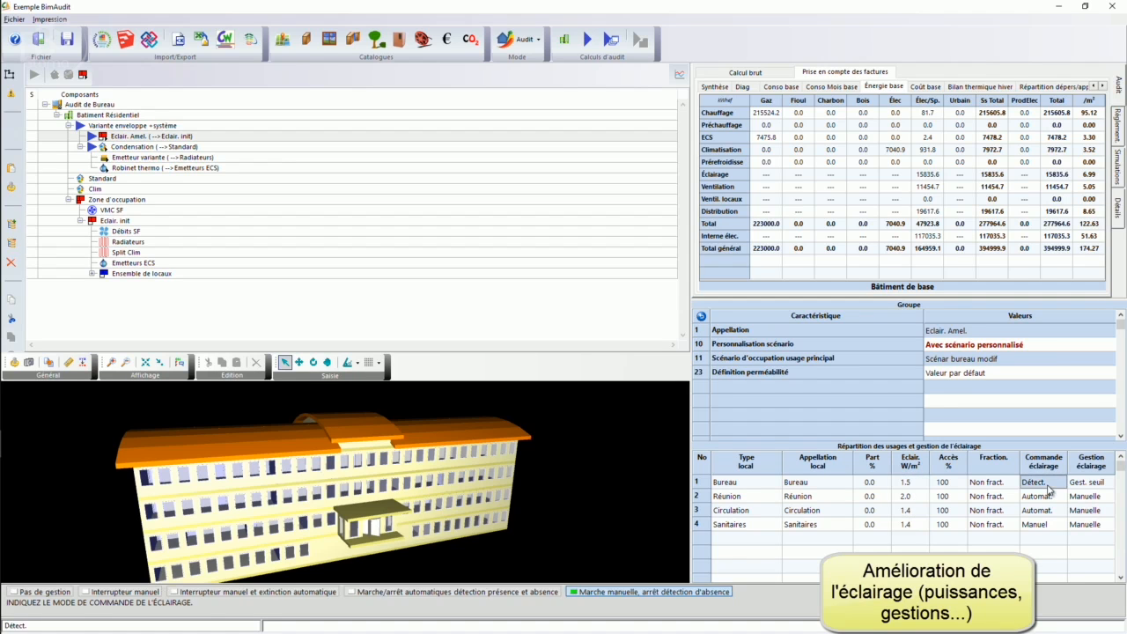
click(1041, 498)
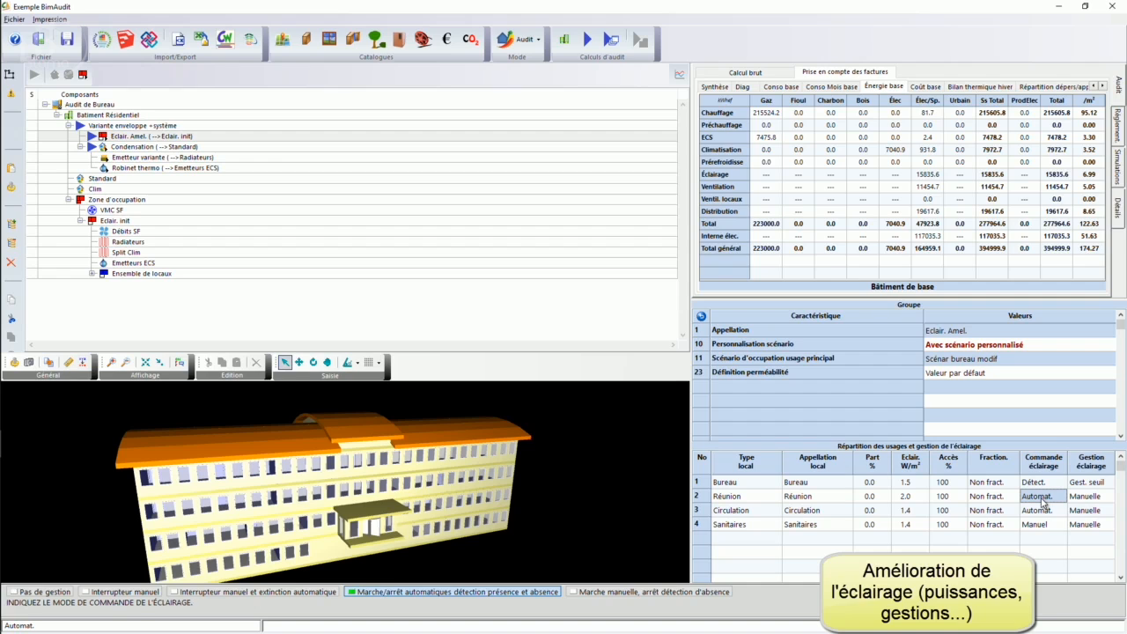
click(1041, 485)
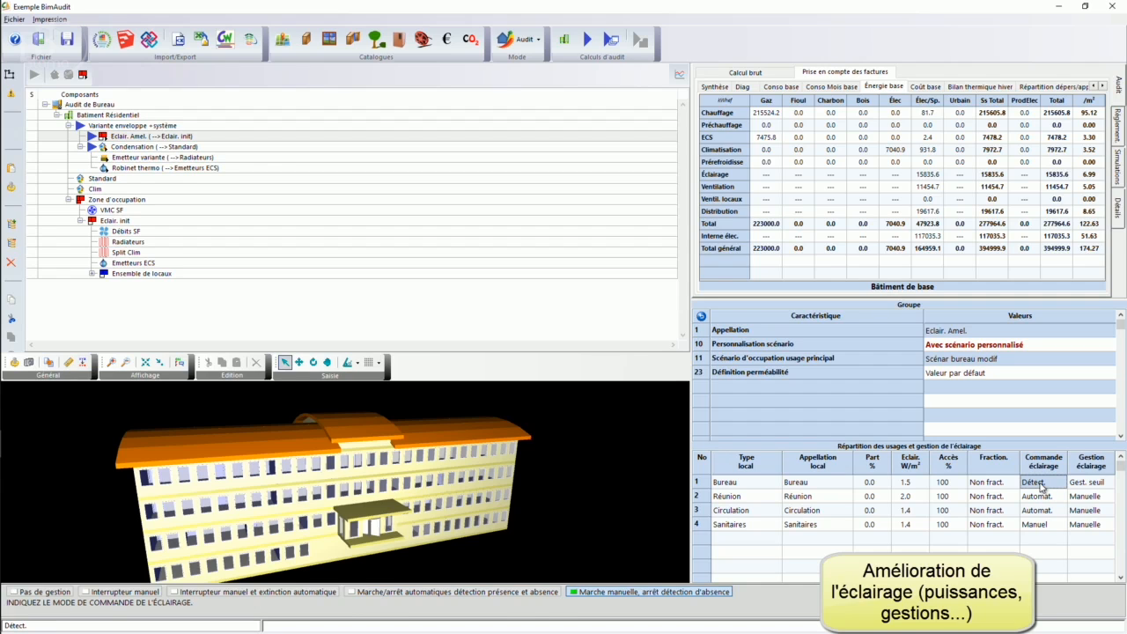
click(1091, 482)
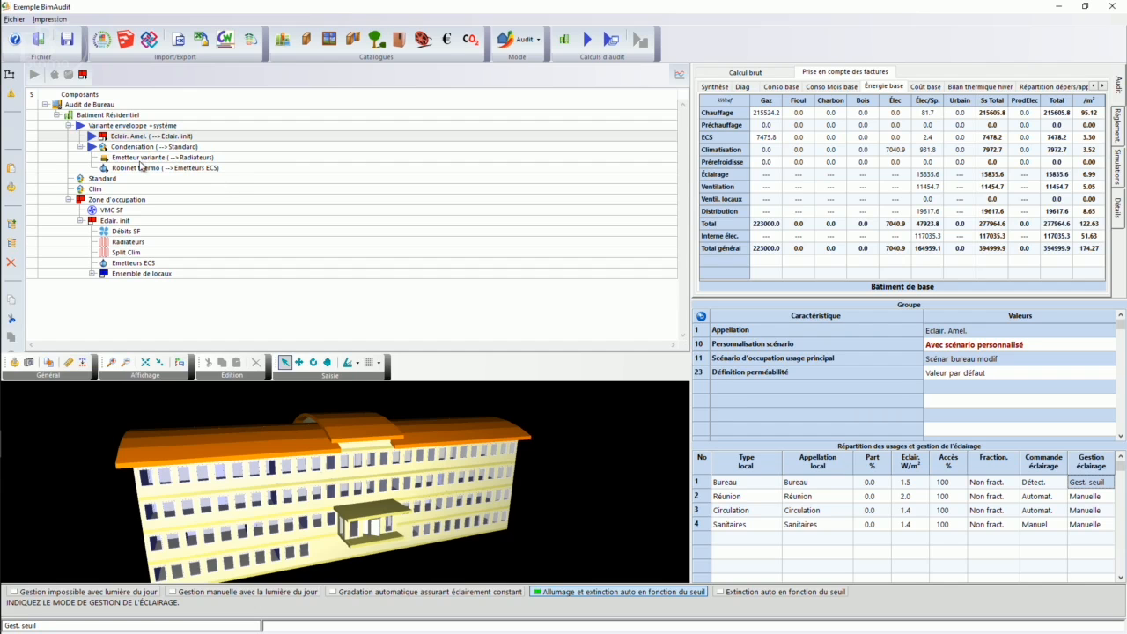
Open the Condensation generation and check its generator reference and location.
click(139, 148)
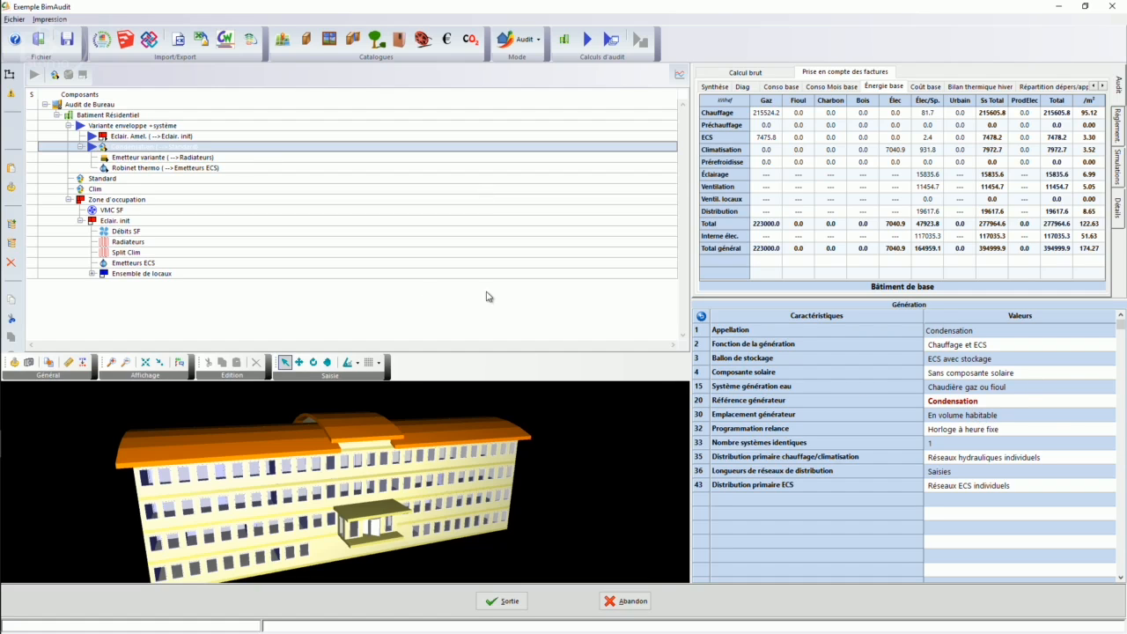
click(944, 404)
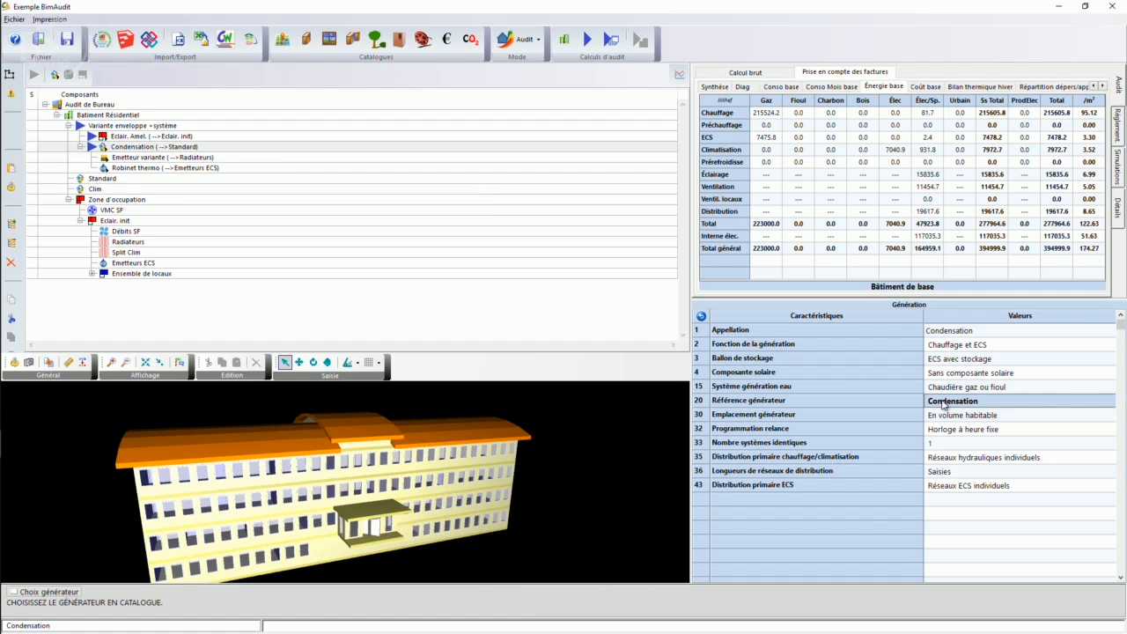
click(105, 182)
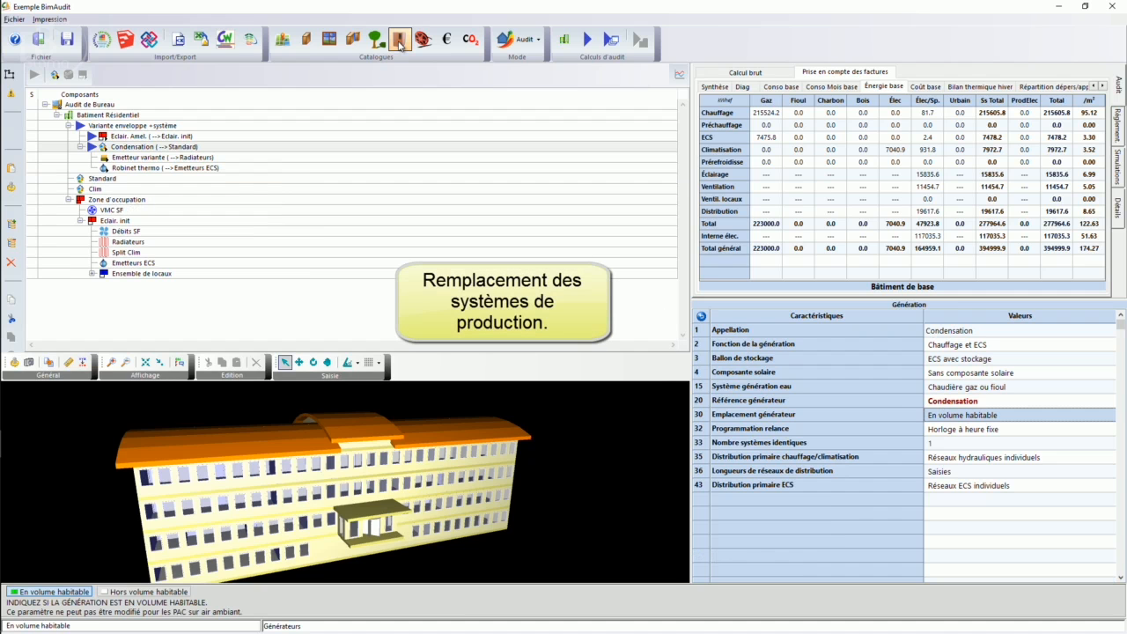
Compare the Condensation and Standard boilers in the generator catalogue and return to the Condensation generation's characteristics.
click(401, 41)
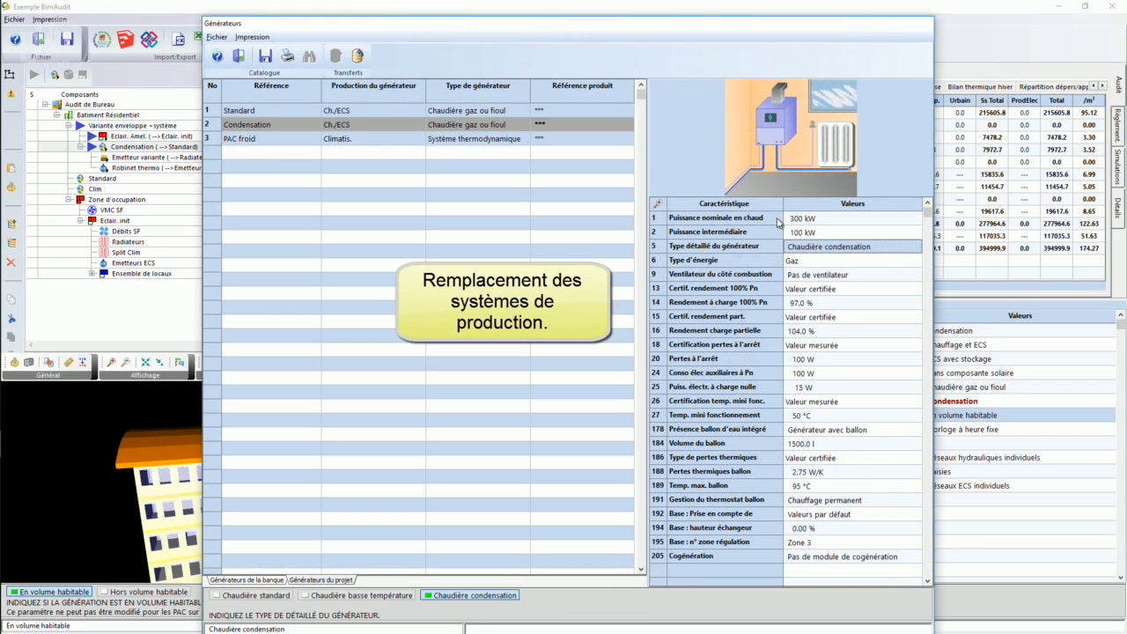
click(815, 275)
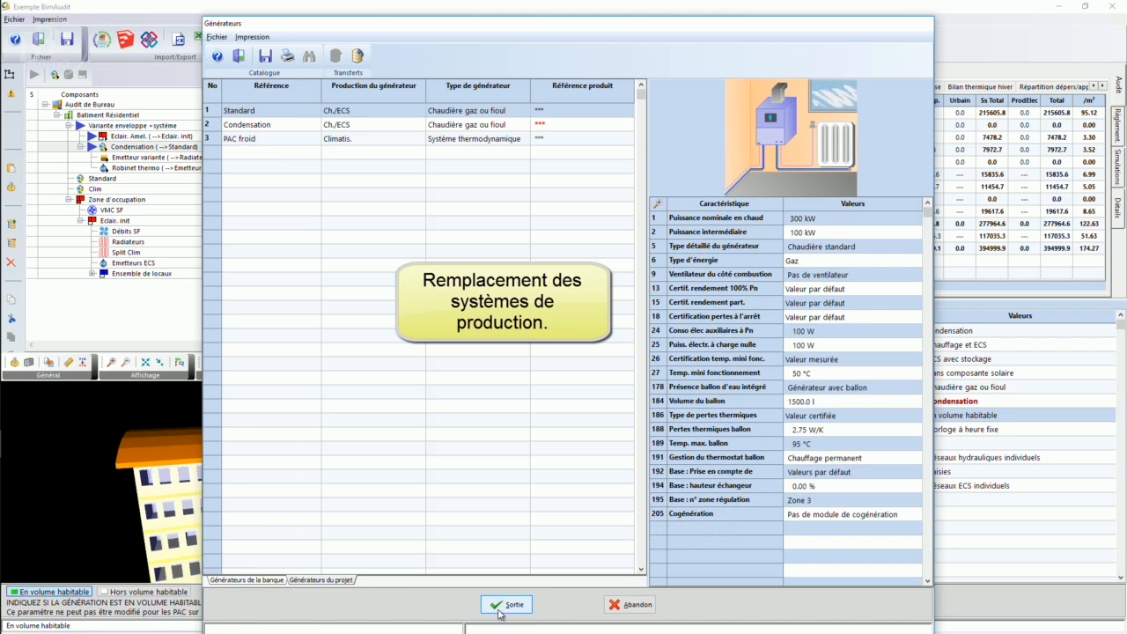
click(509, 608)
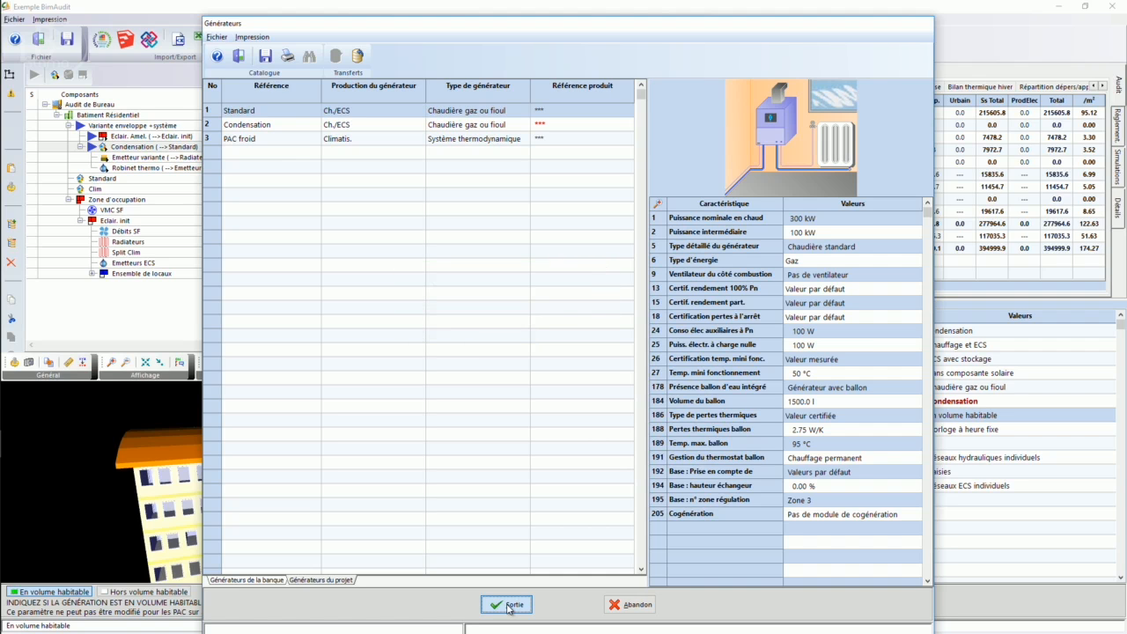
click(508, 606)
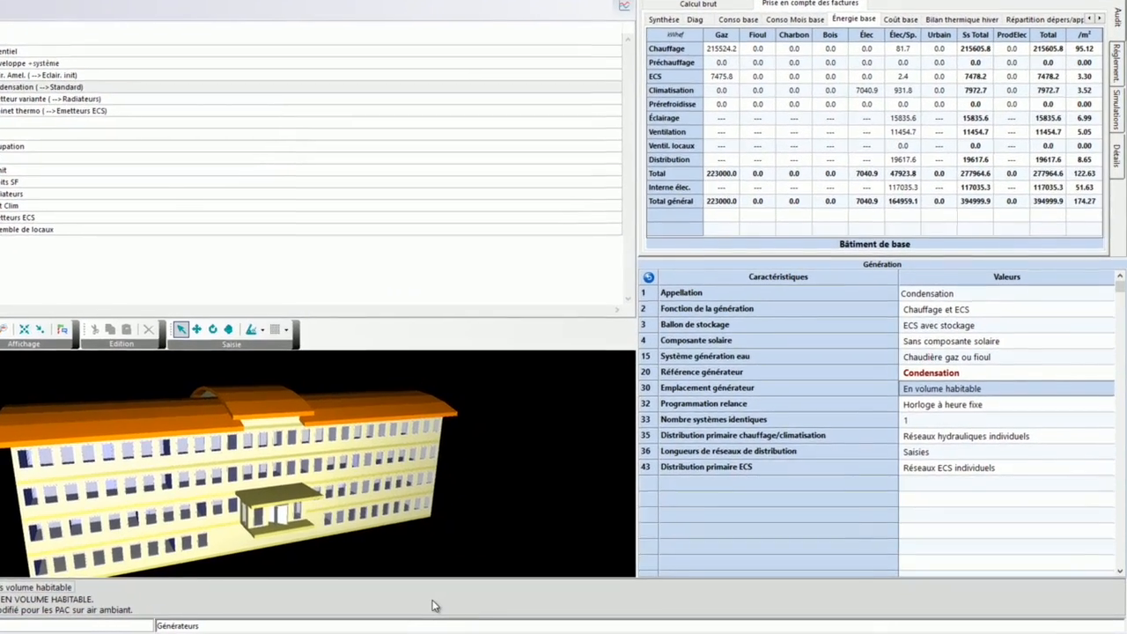
key(Down)
key(Down)
key(Down)
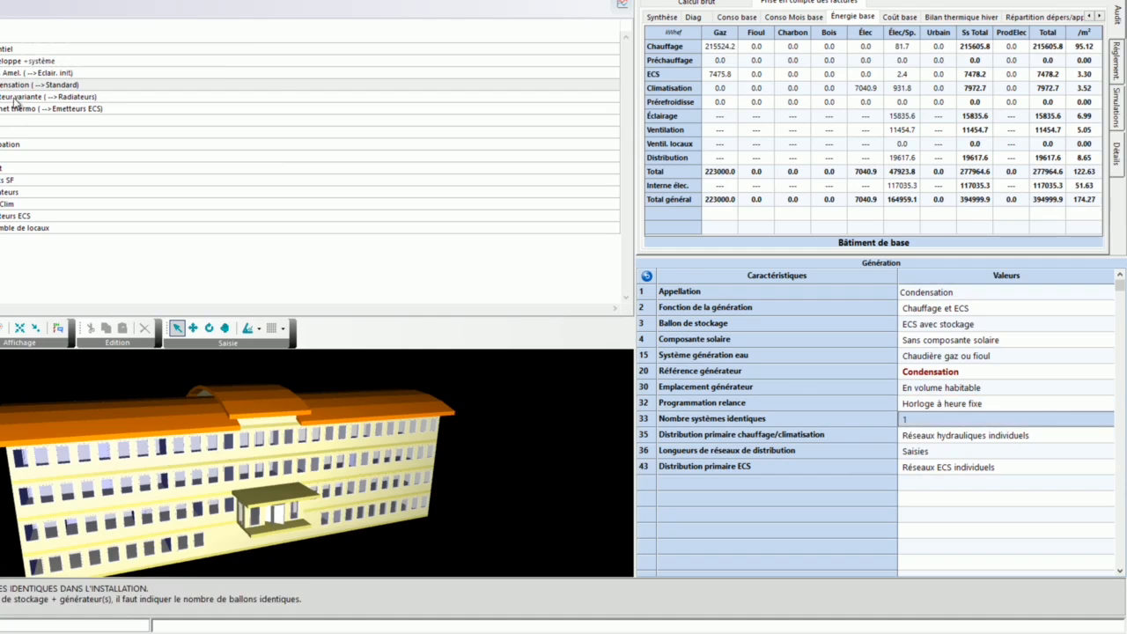
Review the heating temporal variation of Emetteur variante and the hot-water mixer settings of Robinet thermo.
click(19, 100)
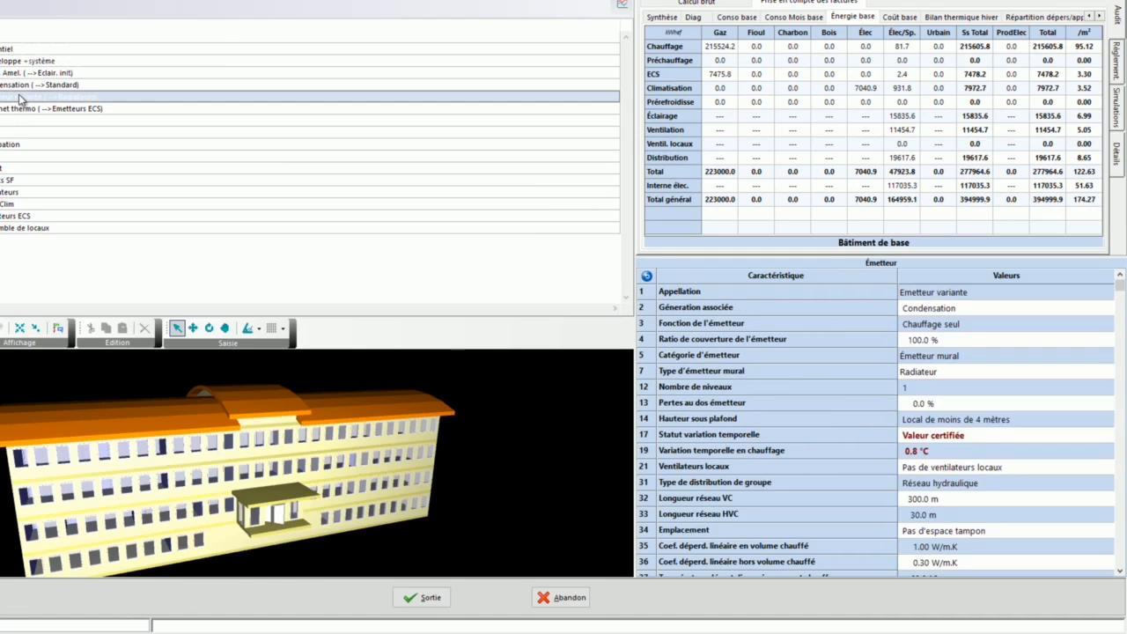
click(949, 436)
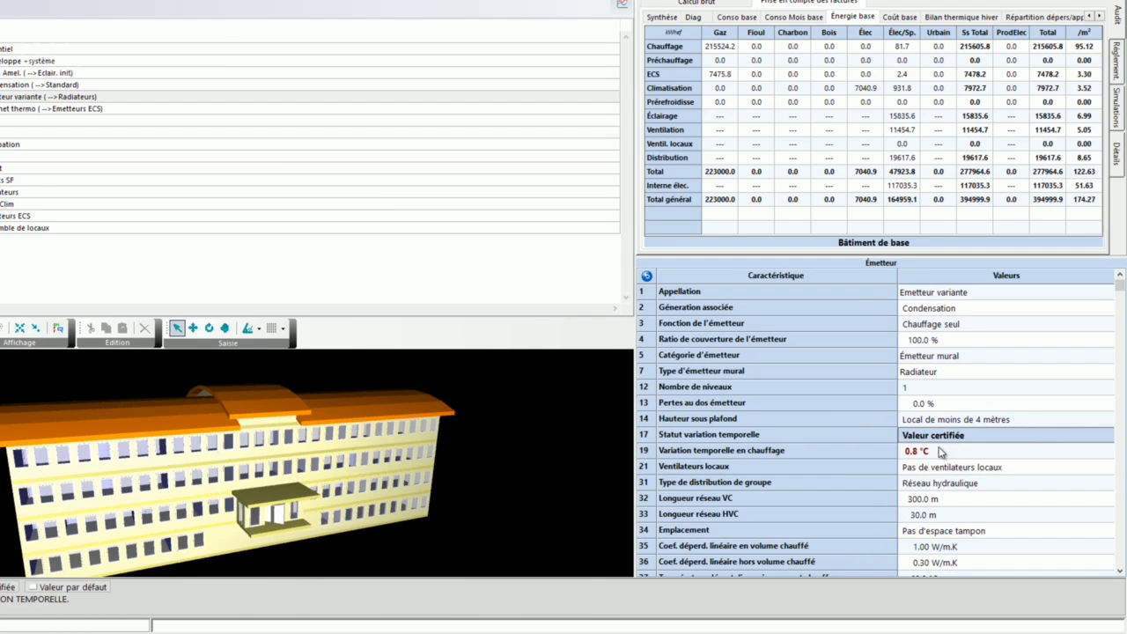
click(942, 451)
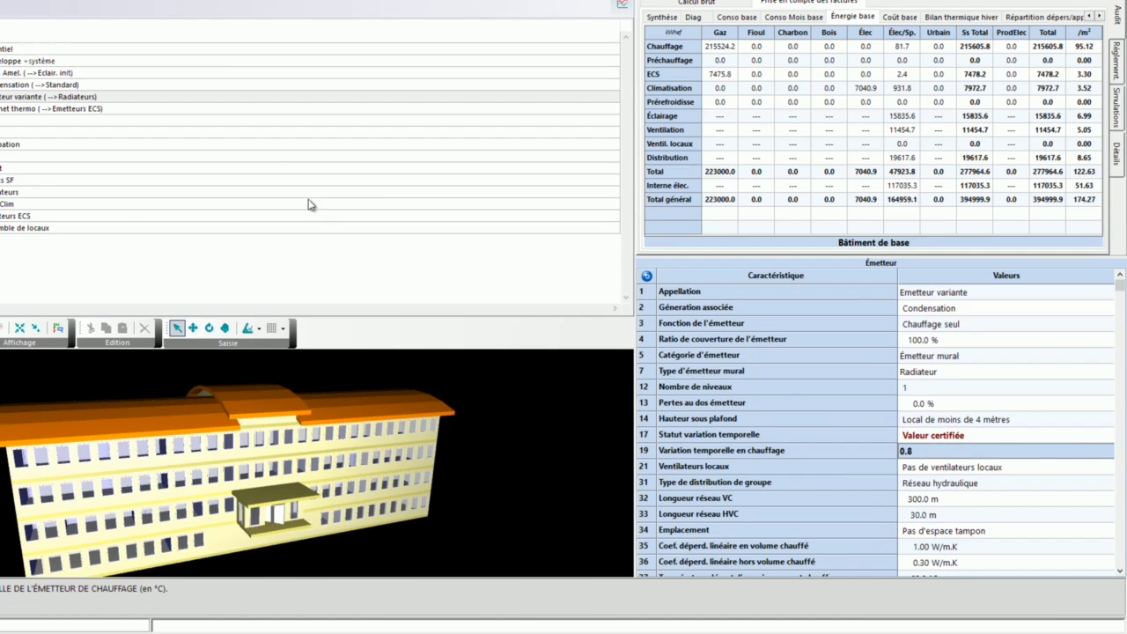
click(23, 109)
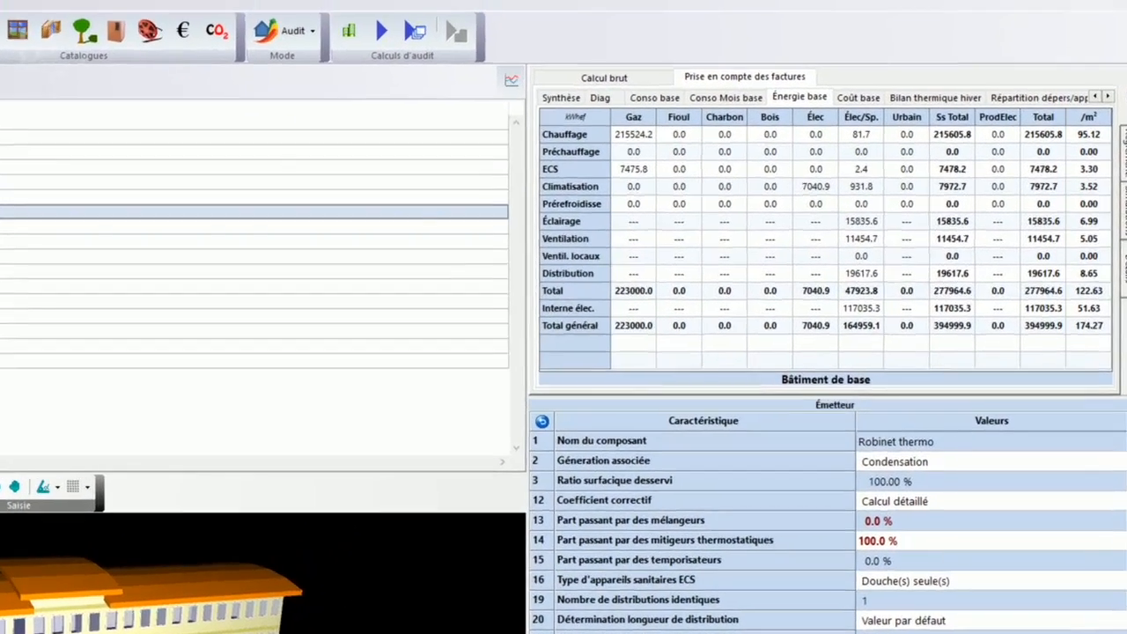
Calculate Variante enveloppe +système and display its synthesis and the base-versus-variant diagrams.
click(18, 152)
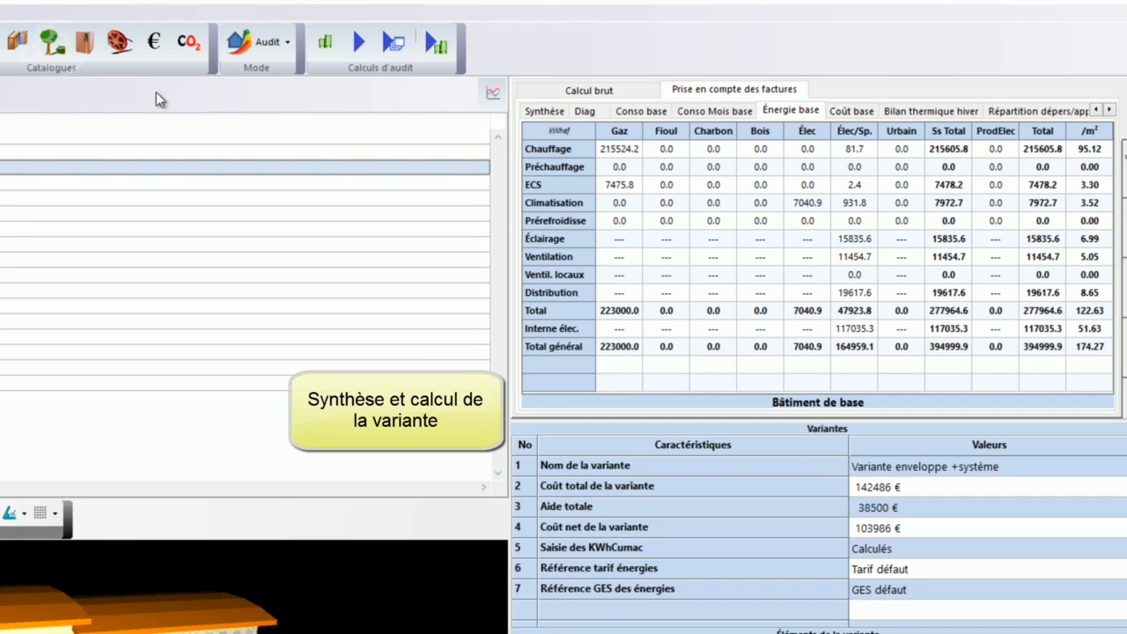
click(325, 42)
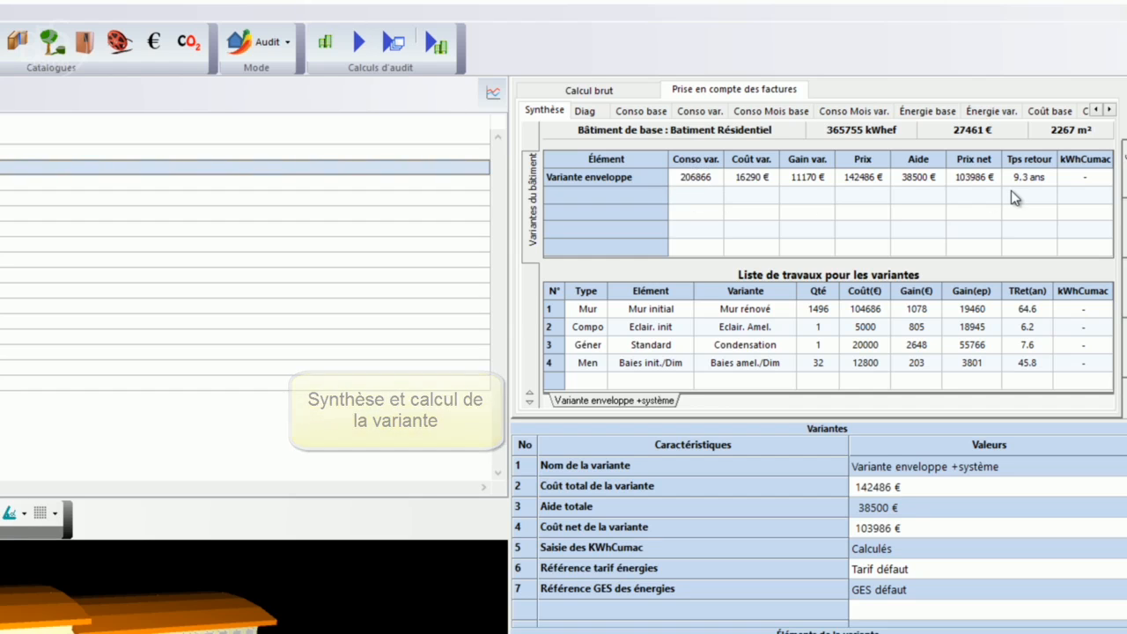
click(585, 111)
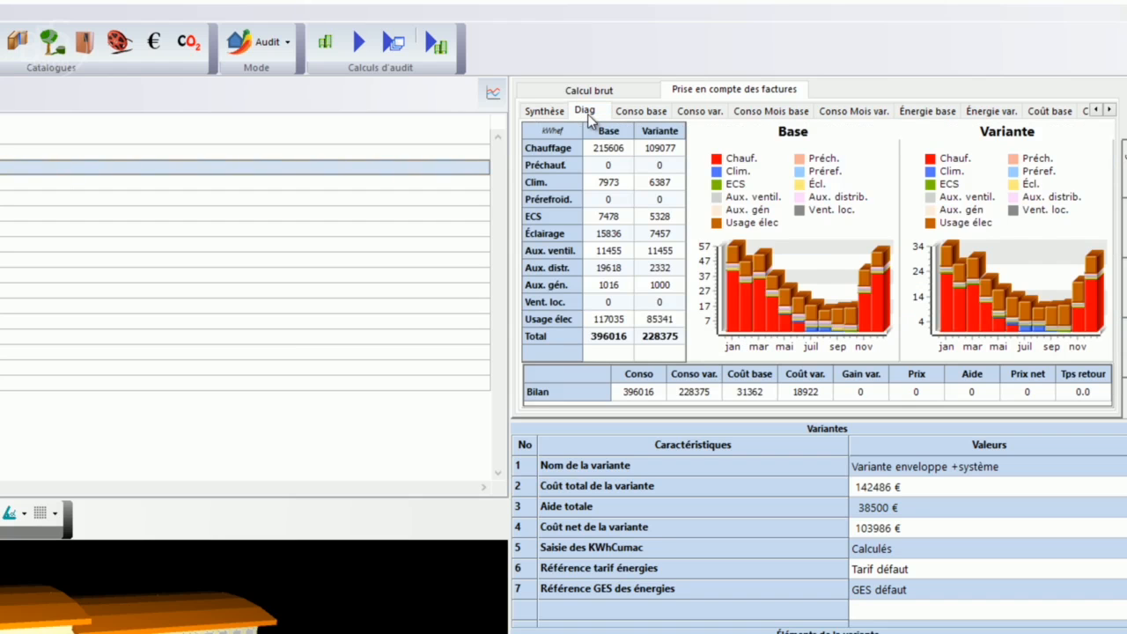
Compare the annual and monthly consumption of the base building with those of the variant.
click(646, 112)
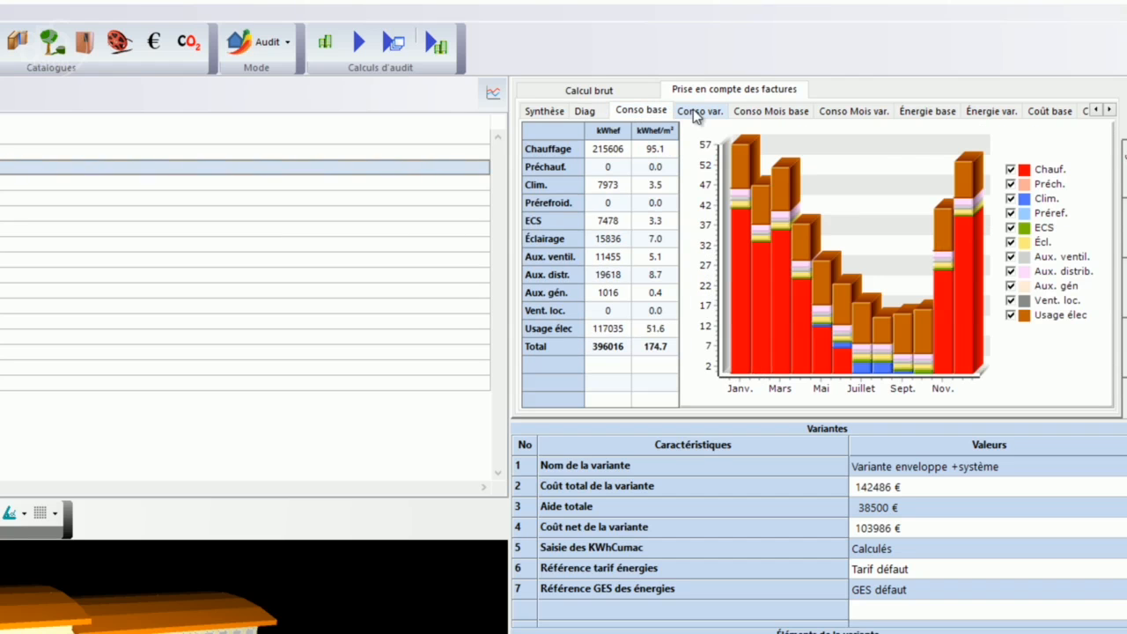
click(697, 113)
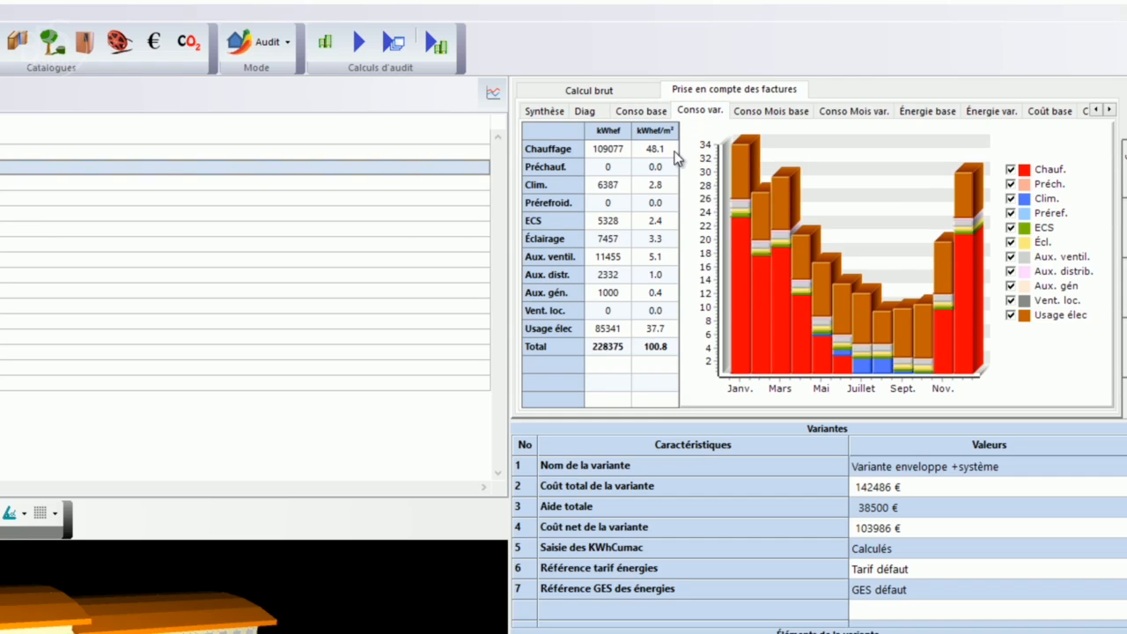
click(790, 113)
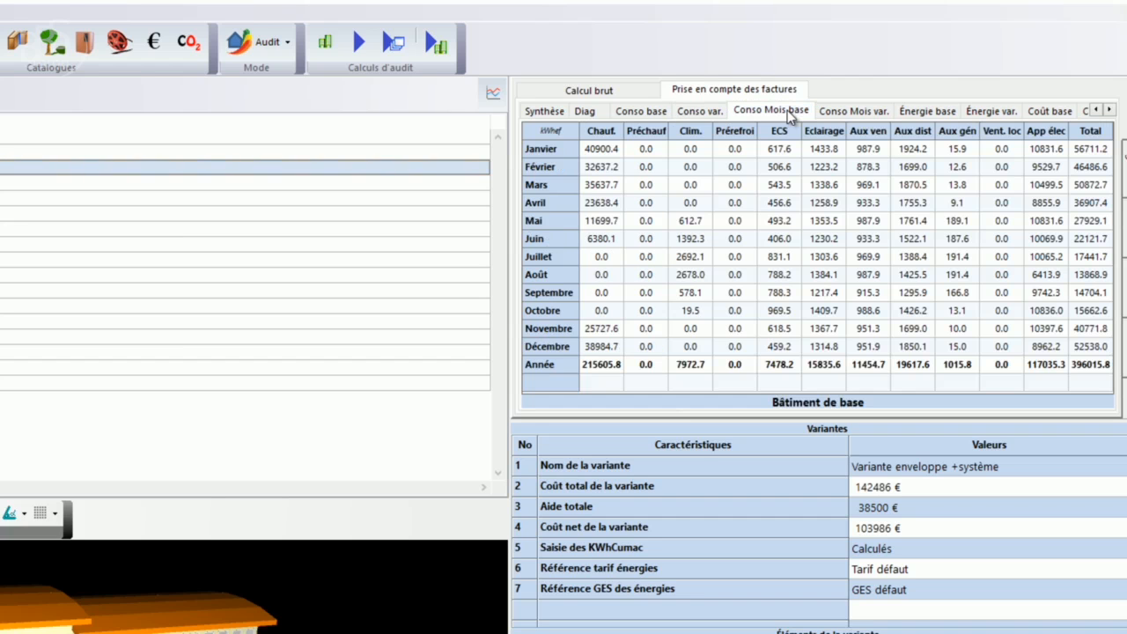
click(843, 113)
Display the base building's energy table by end use and energy source.
click(1110, 110)
click(1110, 110)
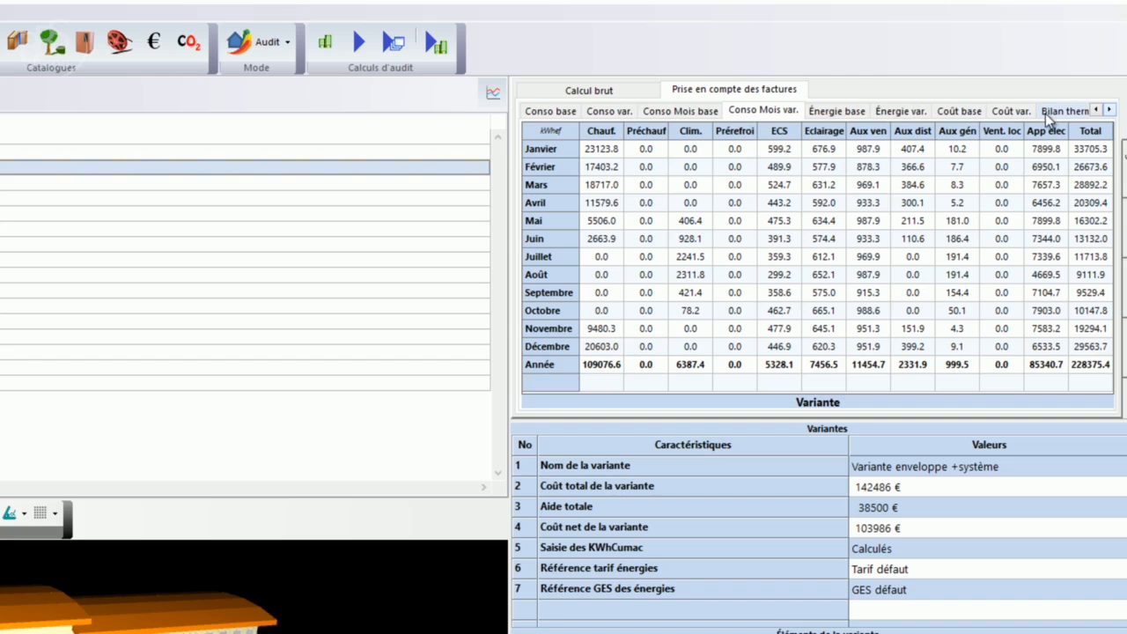
click(851, 115)
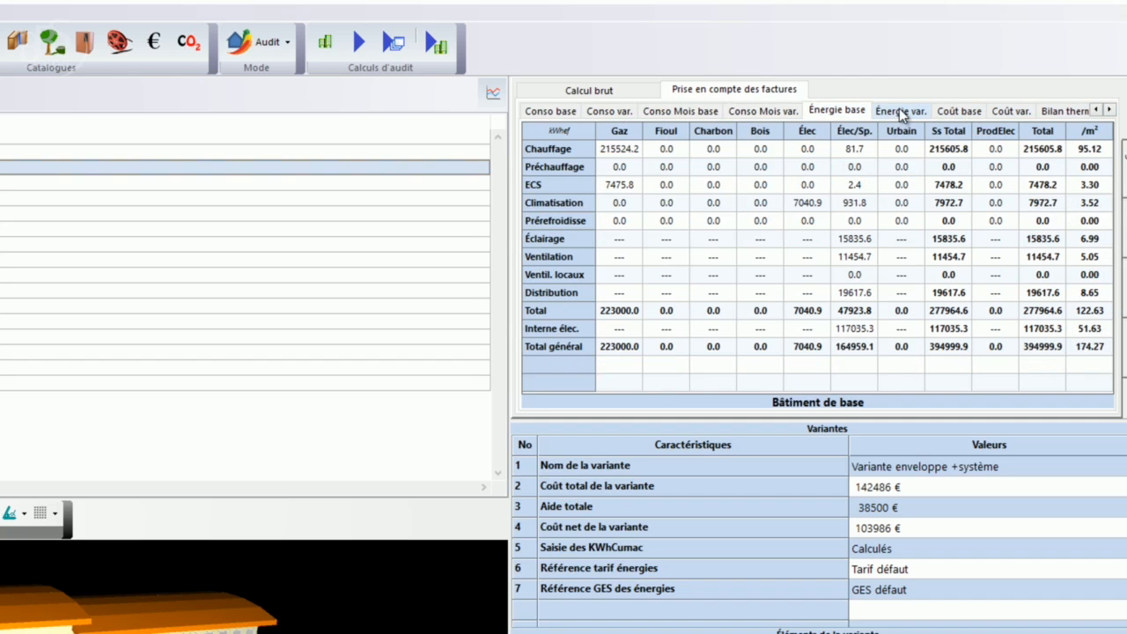
Display the variant's energy table by end use and energy source.
click(899, 111)
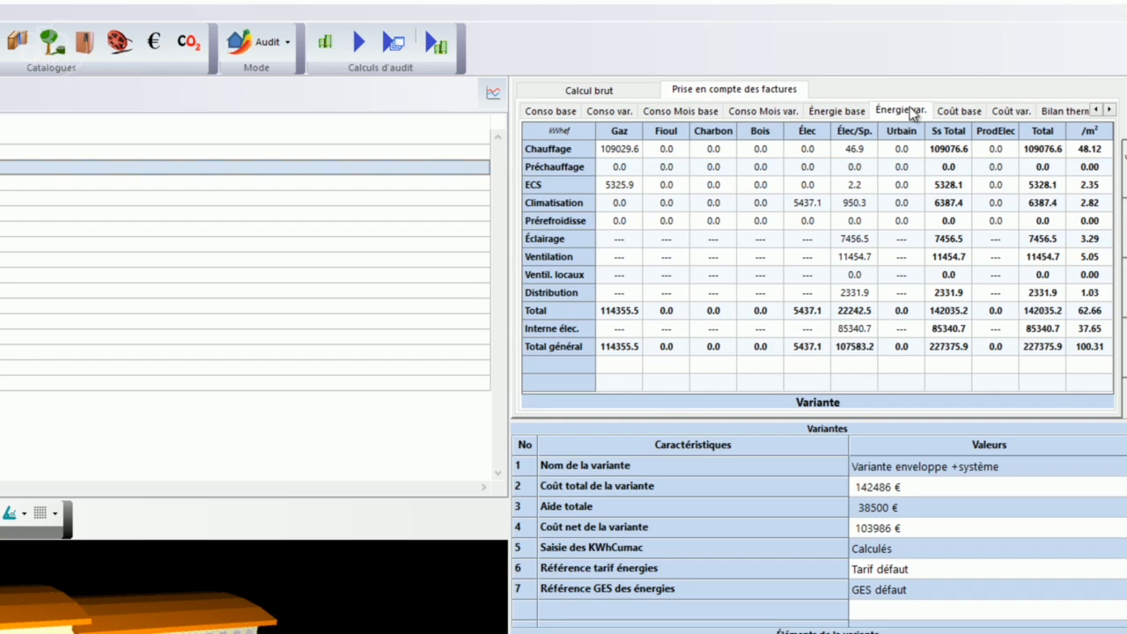
click(1095, 110)
click(1096, 111)
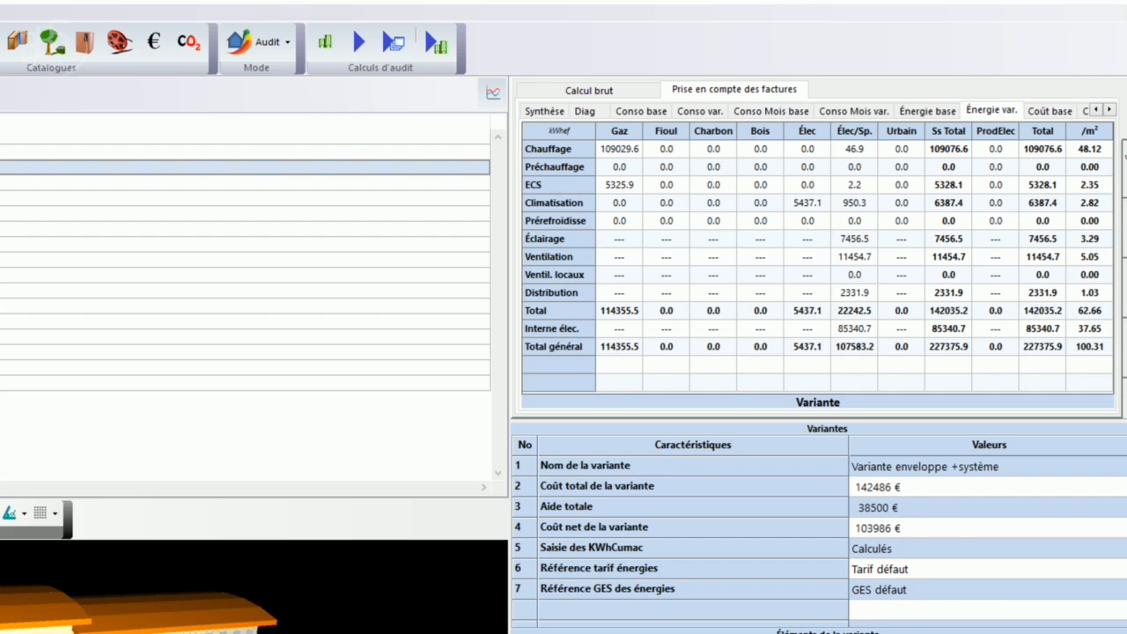
Duplicate Variante enveloppe +système within Batiment Résidentiel and expand the copy's elements in the tree.
click(18, 153)
click(17, 167)
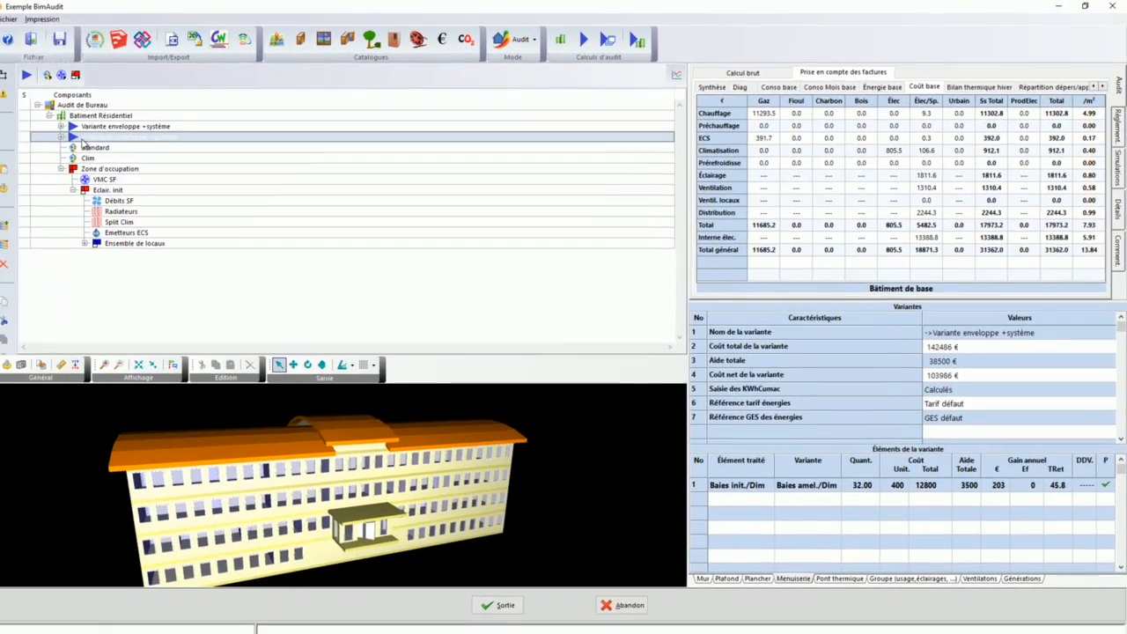
click(69, 138)
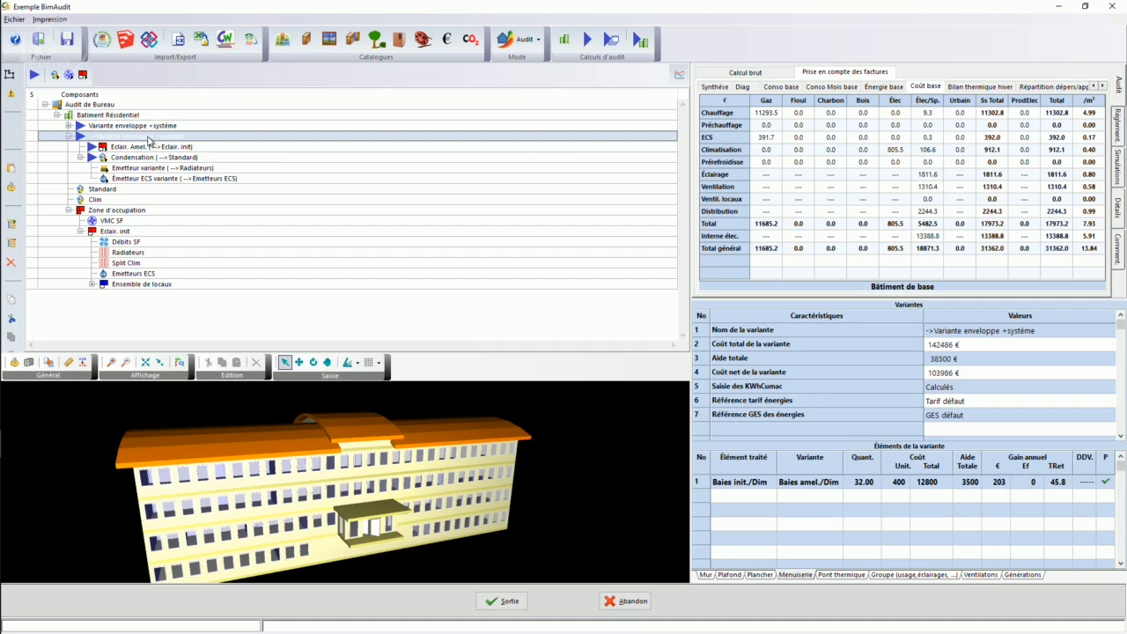
Rename the duplicated variant as Variante système, keeping its proposed costs.
click(1007, 333)
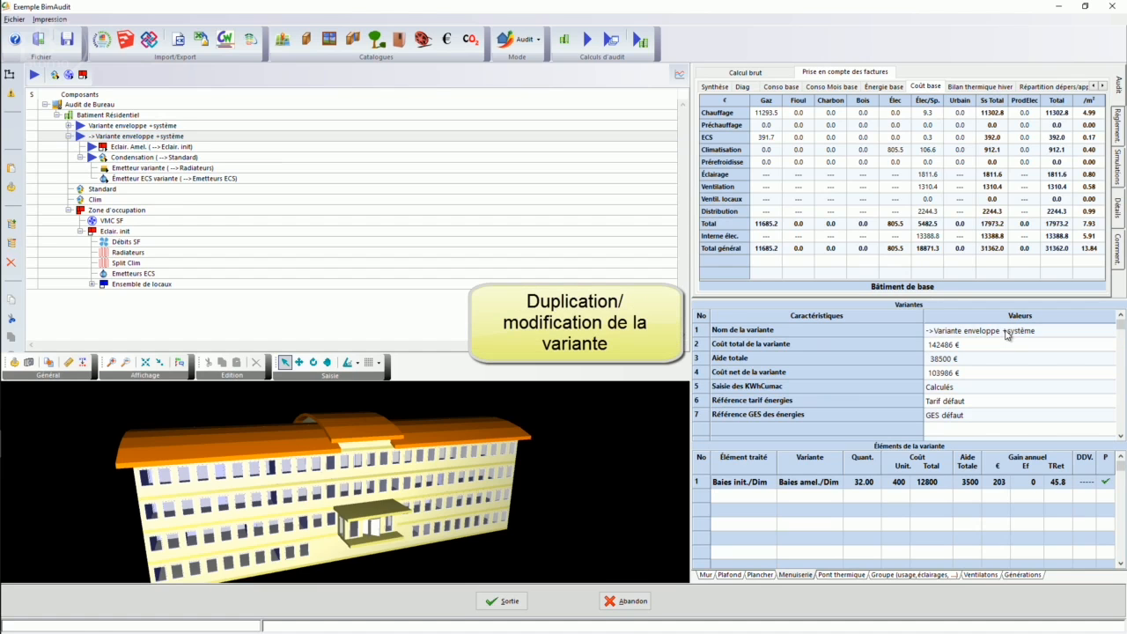
click(1009, 334)
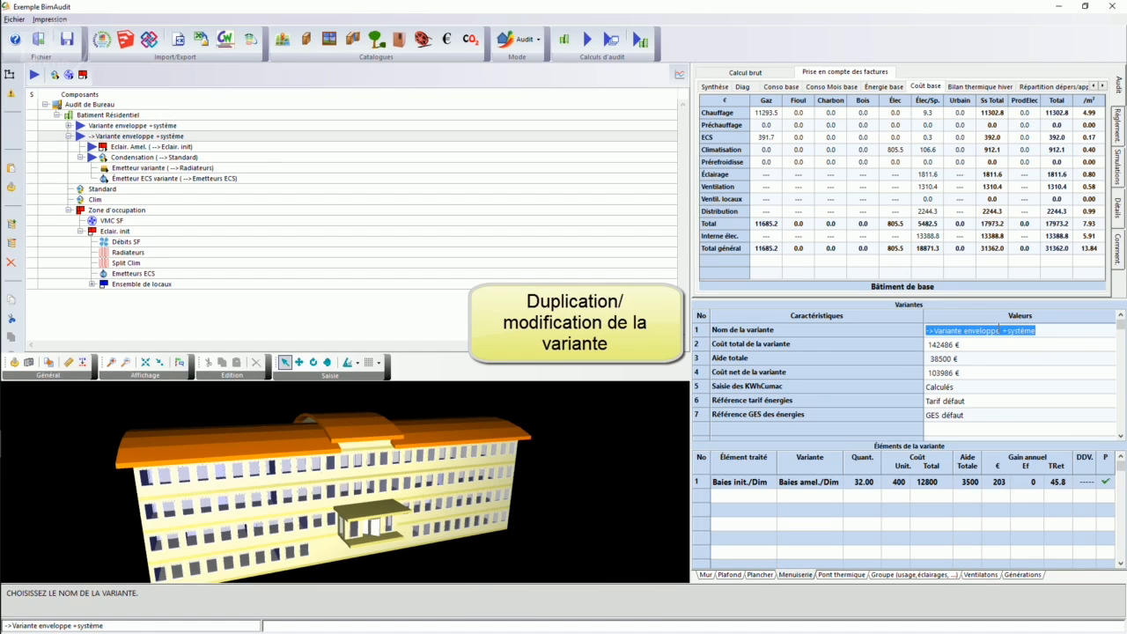
drag(1006, 332, 912, 330)
text(Varia)
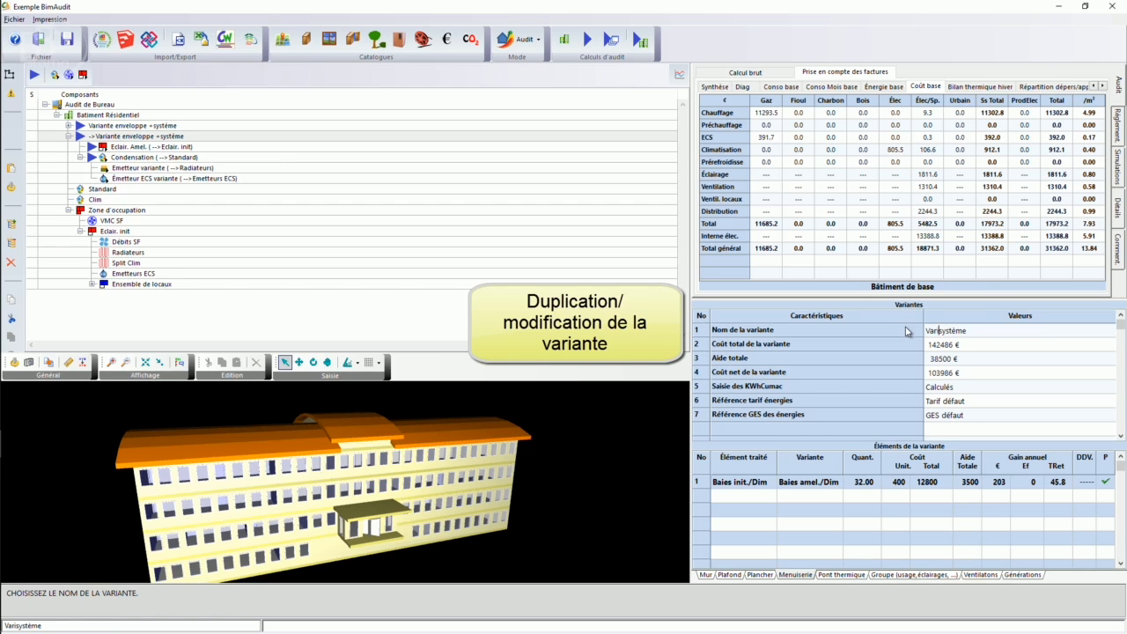
text(nte)
key(Return)
key(Return)
key(Return)
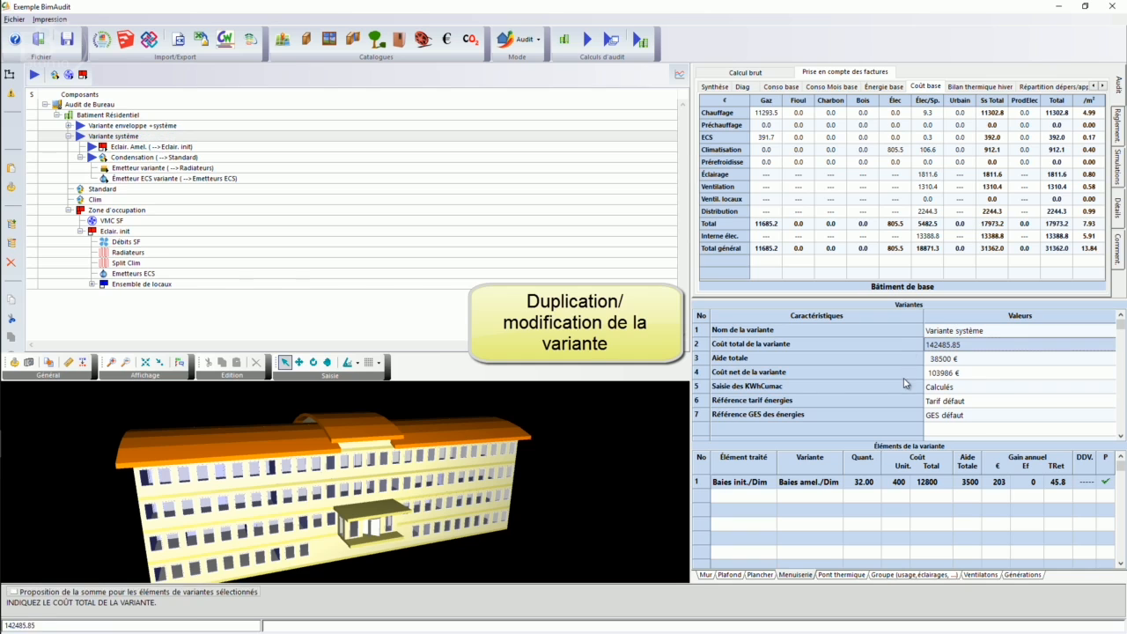
key(Return)
key(Return)
key(Return)
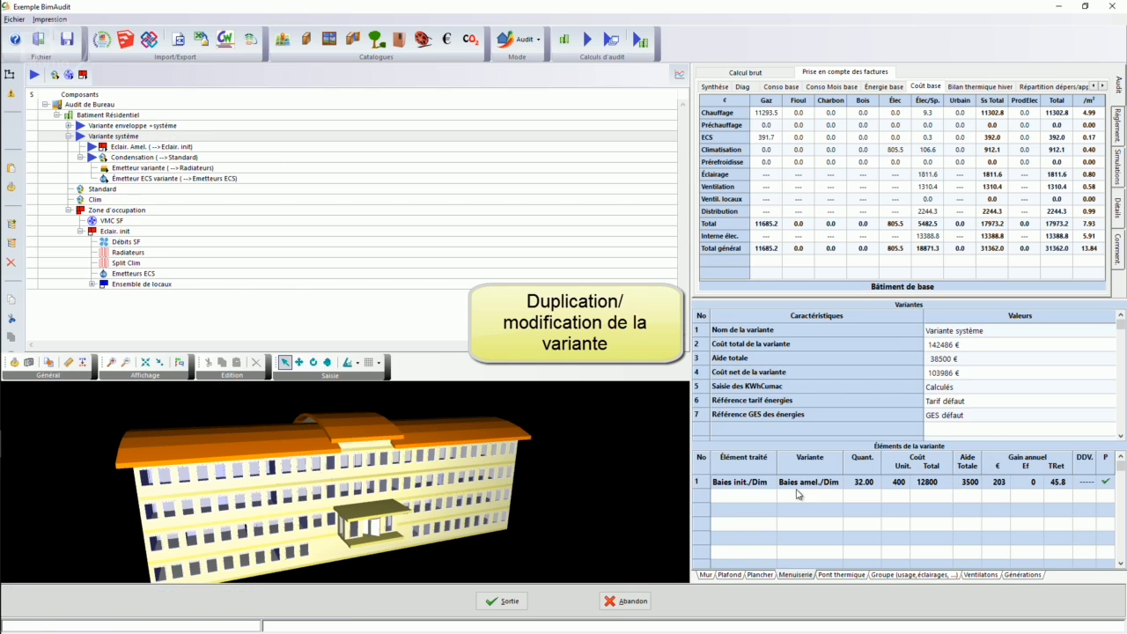
Set the Baies amel./Dim joinery and the Mur rénové wall of Variante système to Non prise en compte.
click(1106, 483)
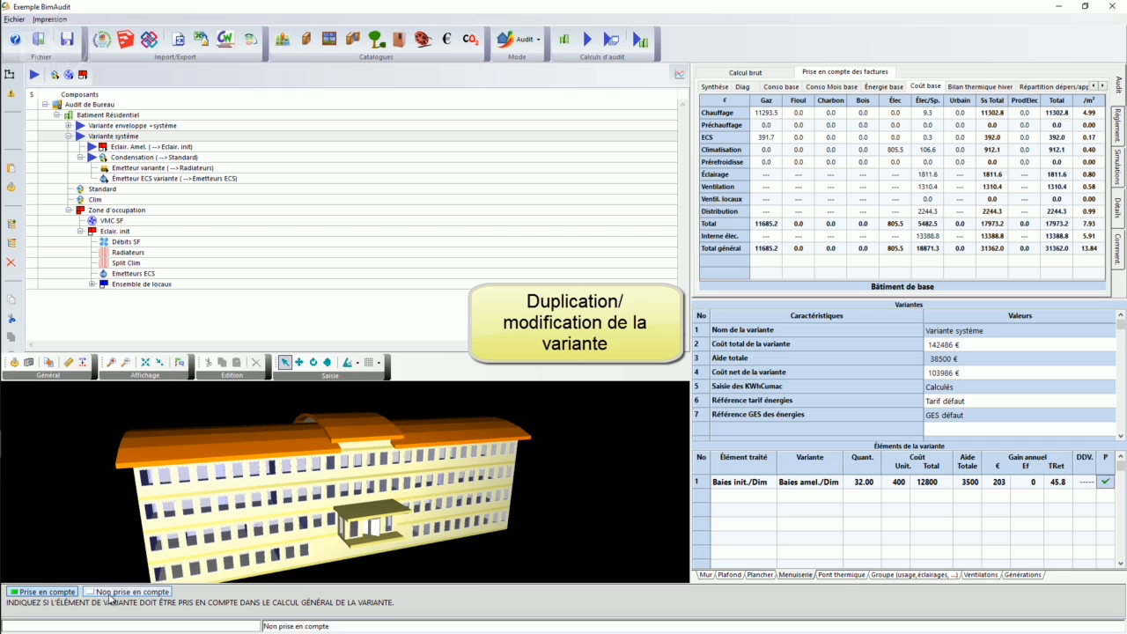
click(123, 591)
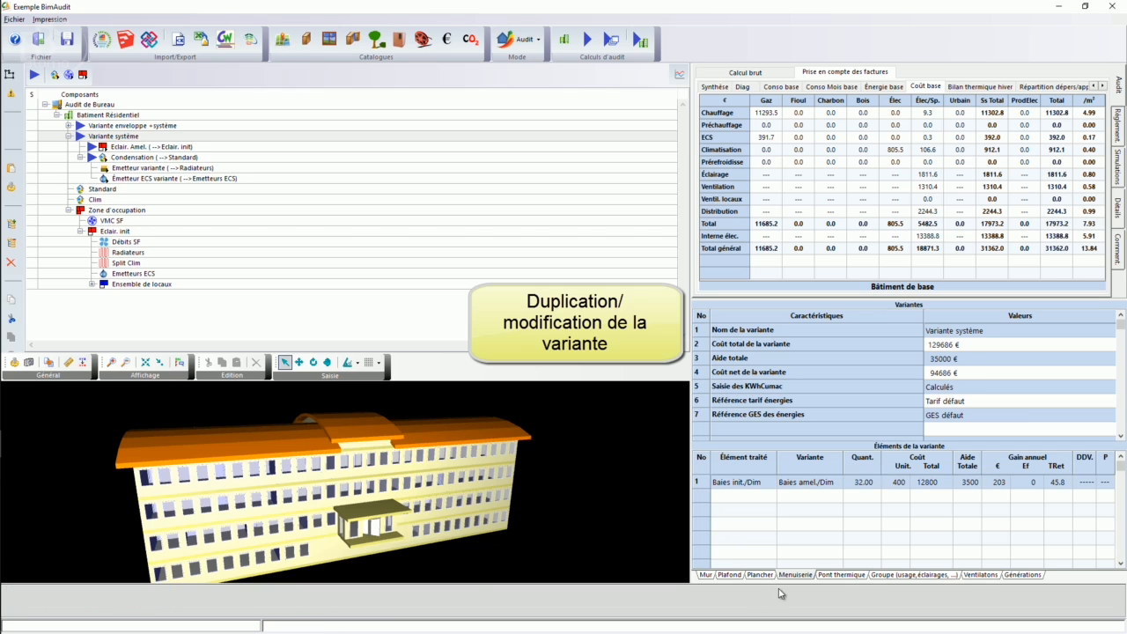
click(705, 575)
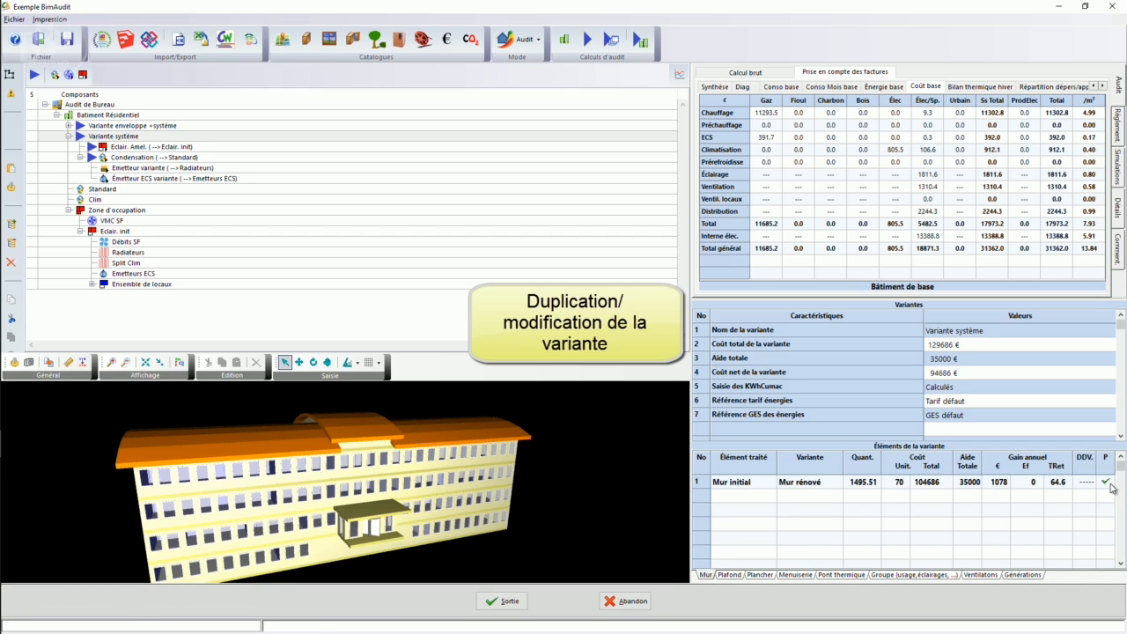
click(1106, 483)
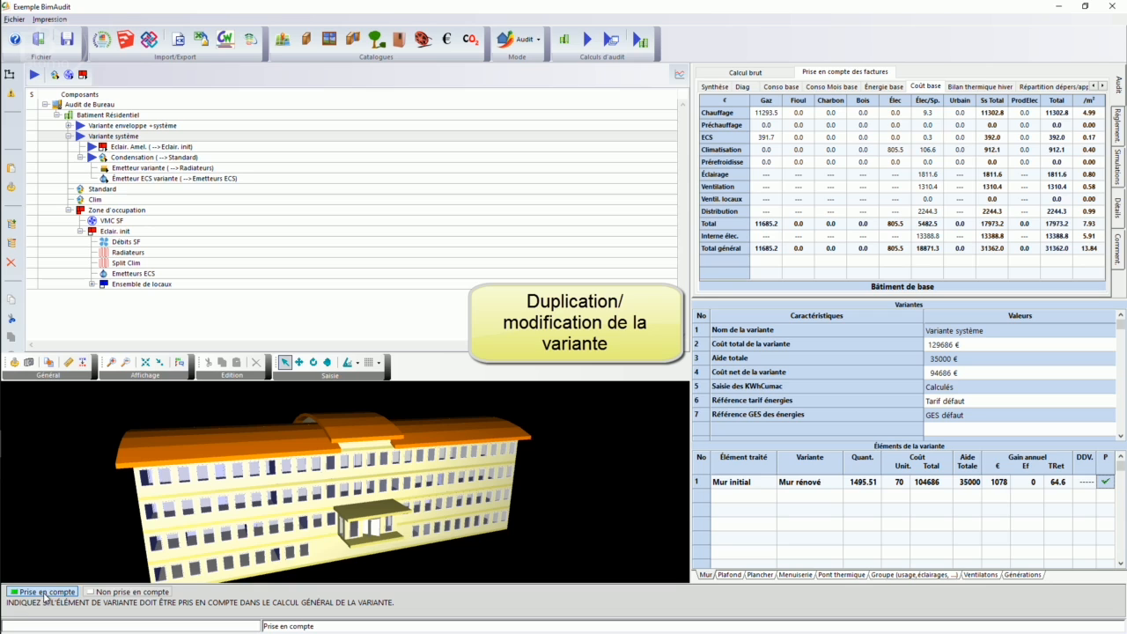
click(92, 593)
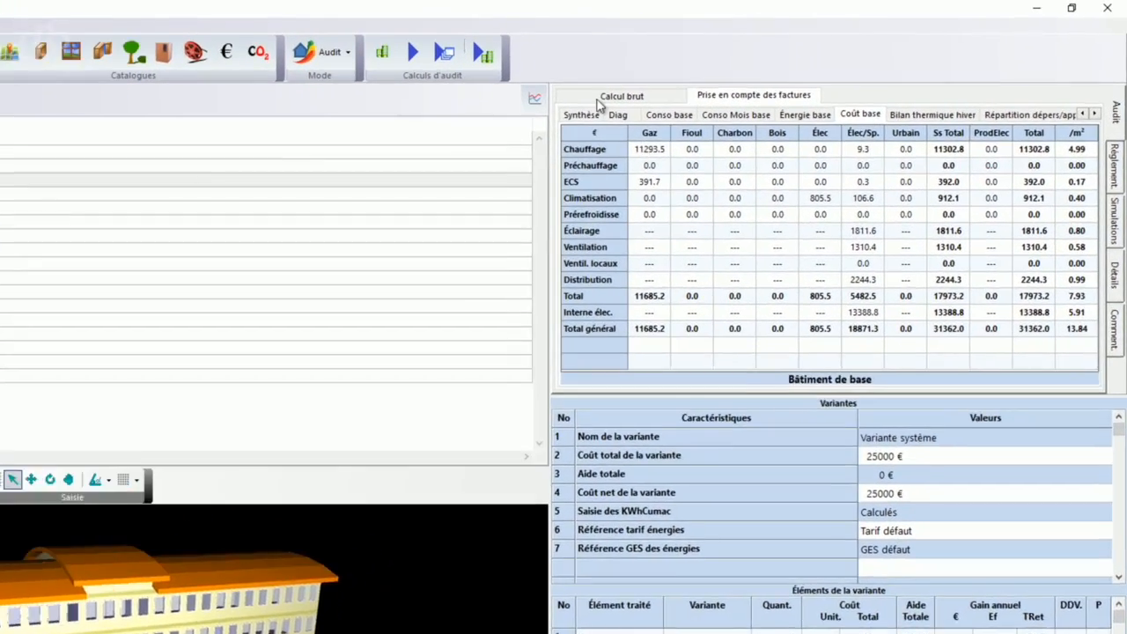
Display the list of works for Variante système in the synthesis and calculate that variant.
click(581, 114)
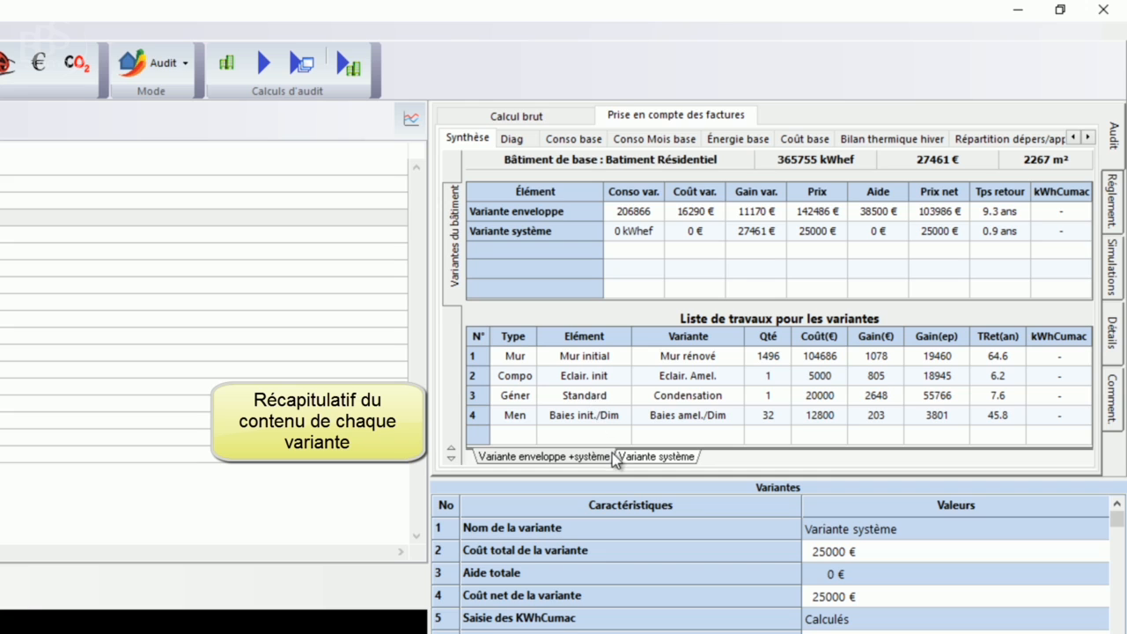
click(651, 457)
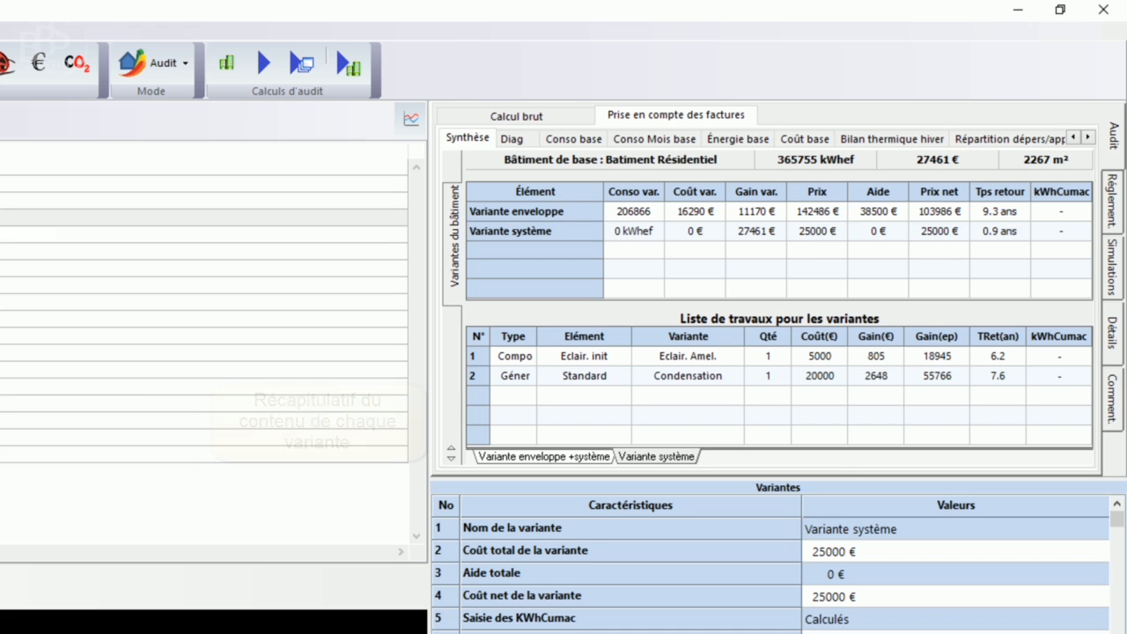
click(5, 218)
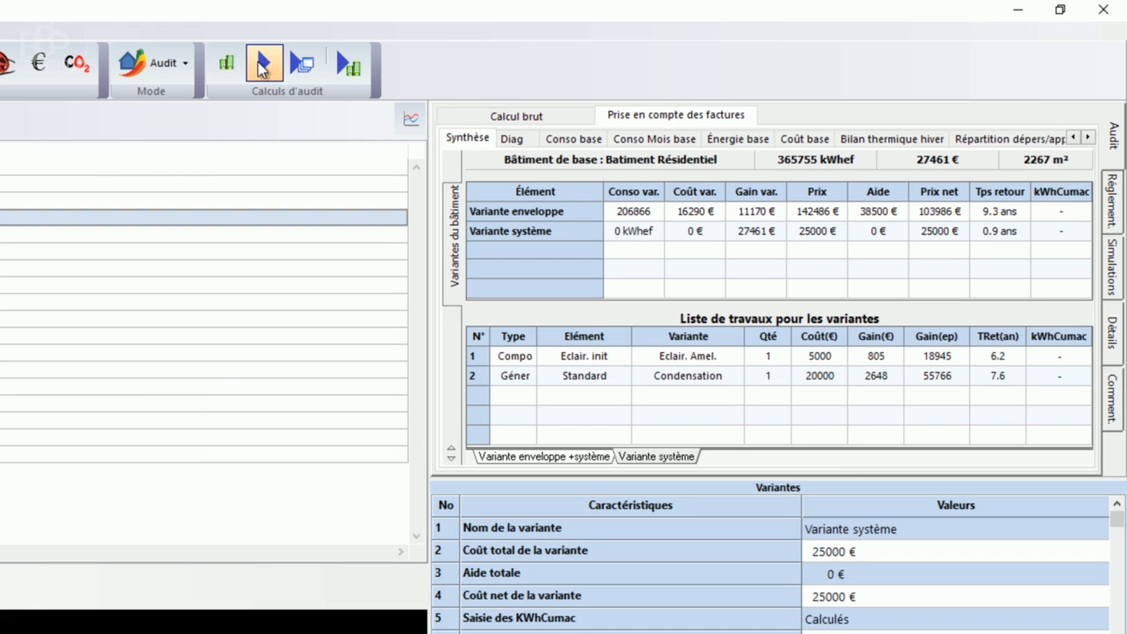
click(264, 63)
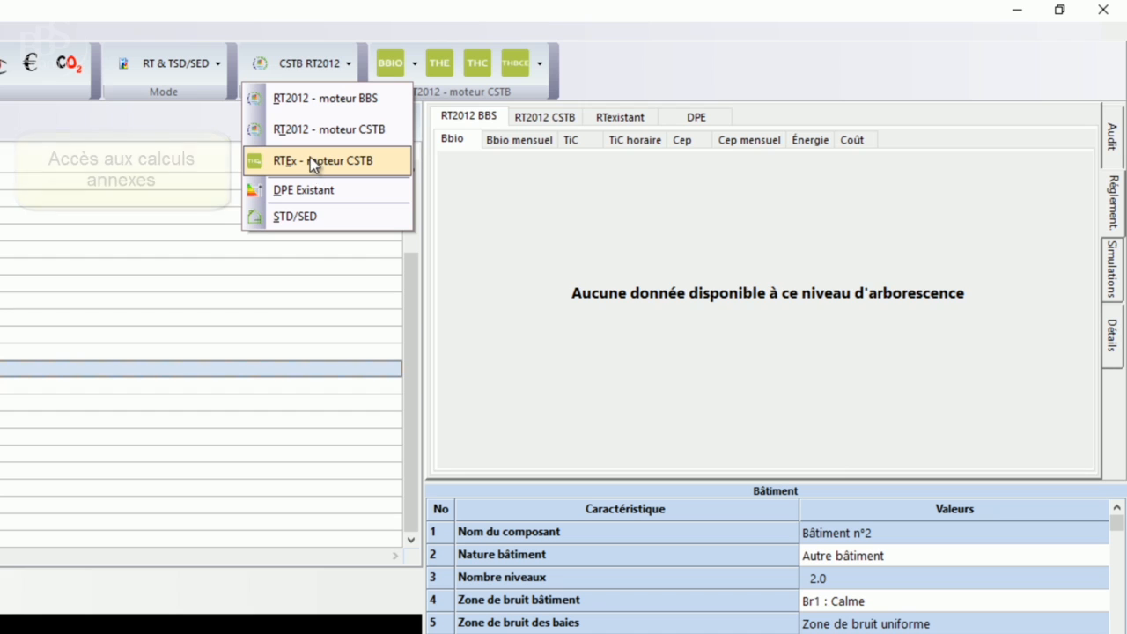
Run the RTEx calculation with the CSTB engine for Bâtiment n°2 and review its heat-loss details, HPE and Effinergie labels and synthesis.
click(310, 159)
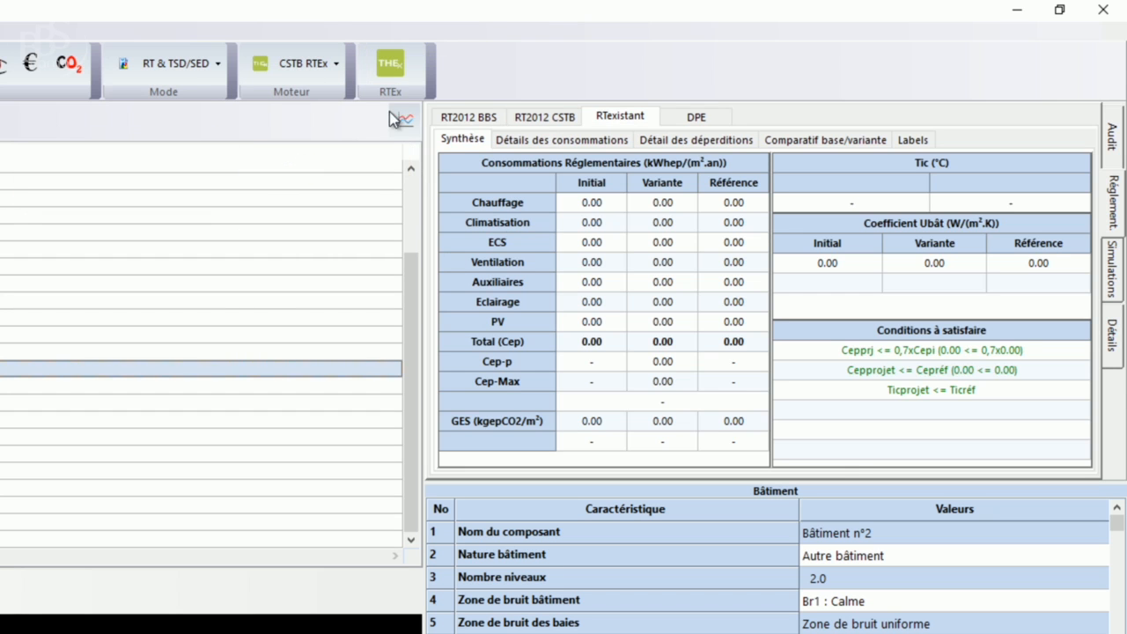
click(387, 71)
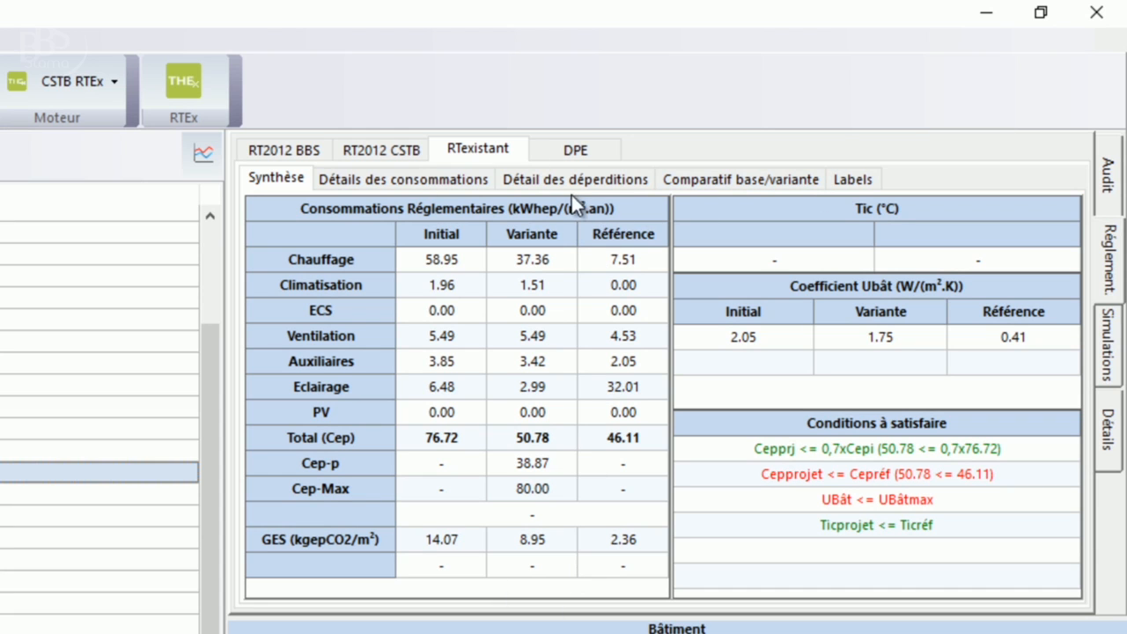
click(526, 181)
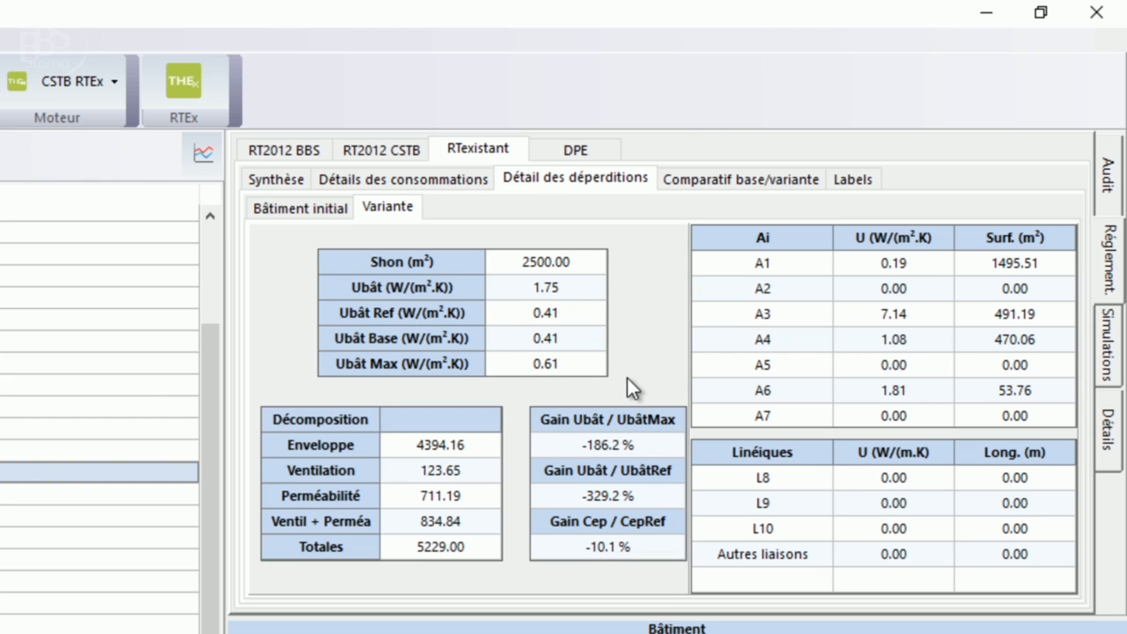
click(841, 179)
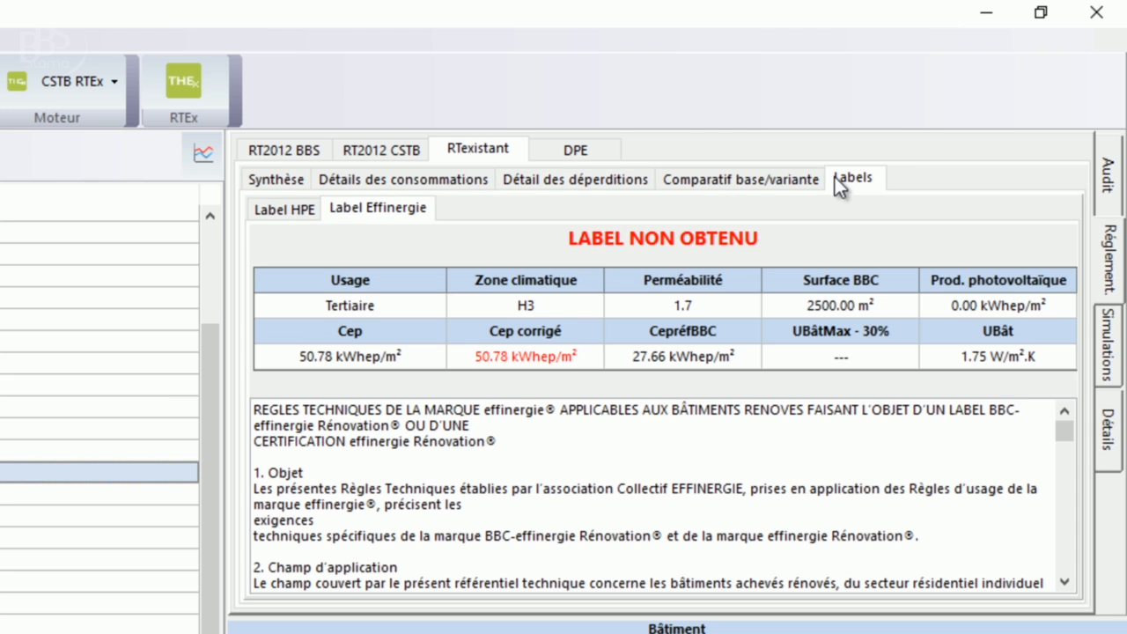
click(278, 211)
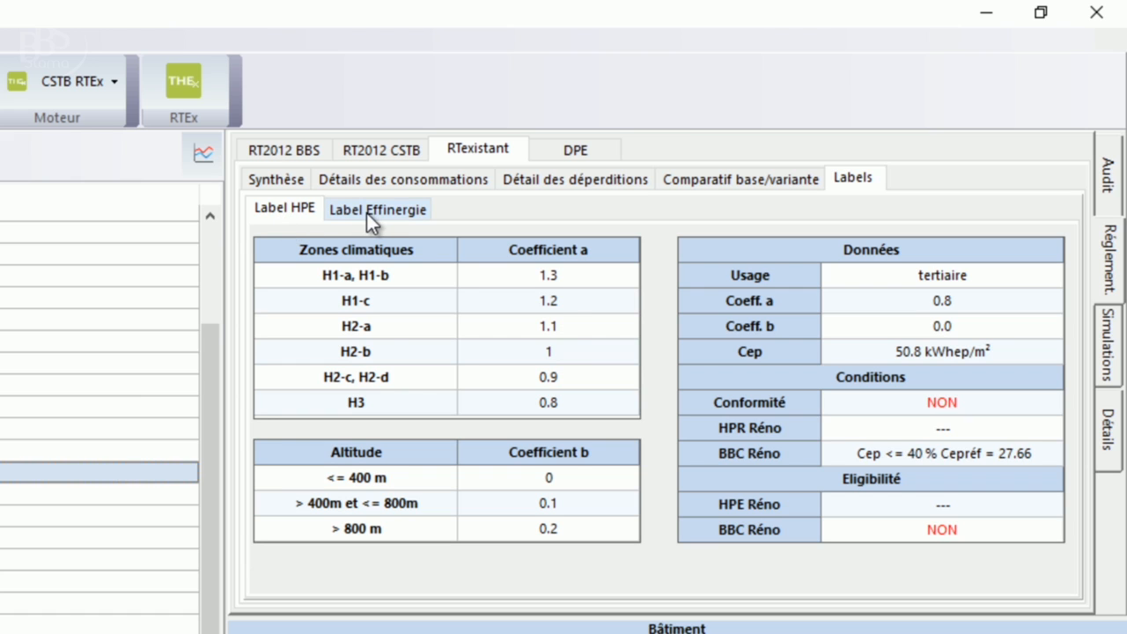
click(294, 182)
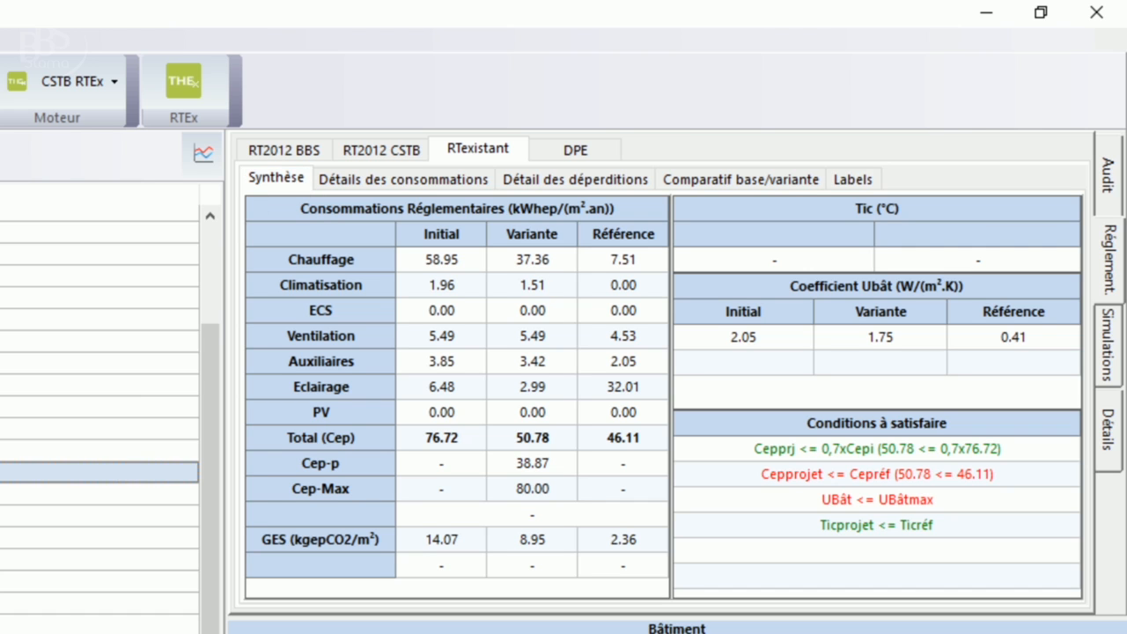
Switch the calculation engine to DPE Existant and display the building's energy and greenhouse-gas labels.
click(104, 81)
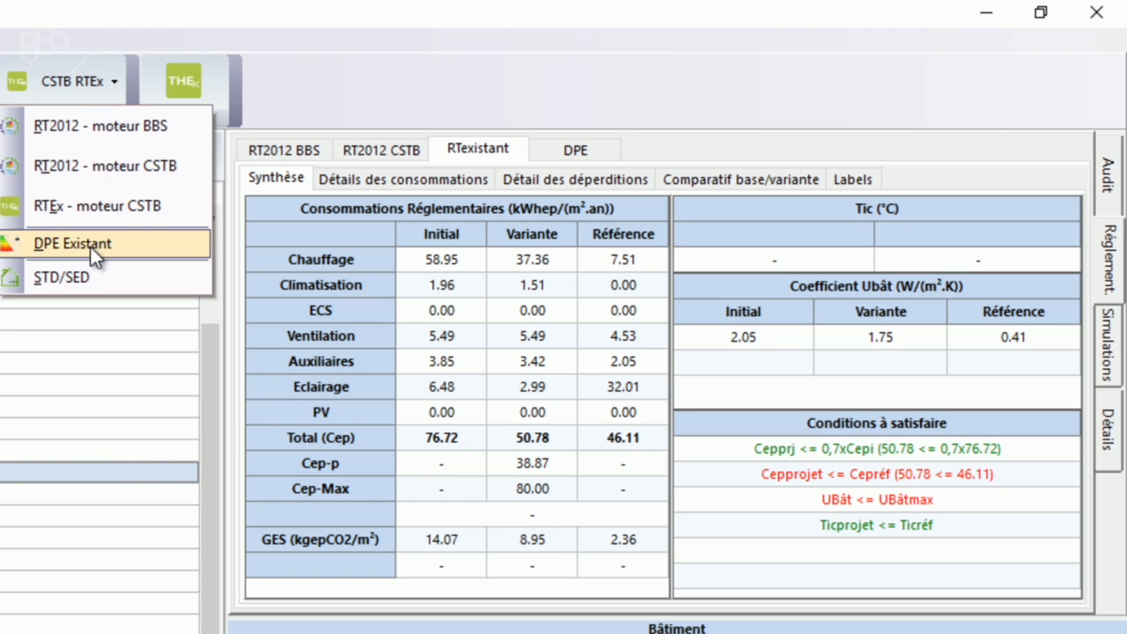
click(91, 247)
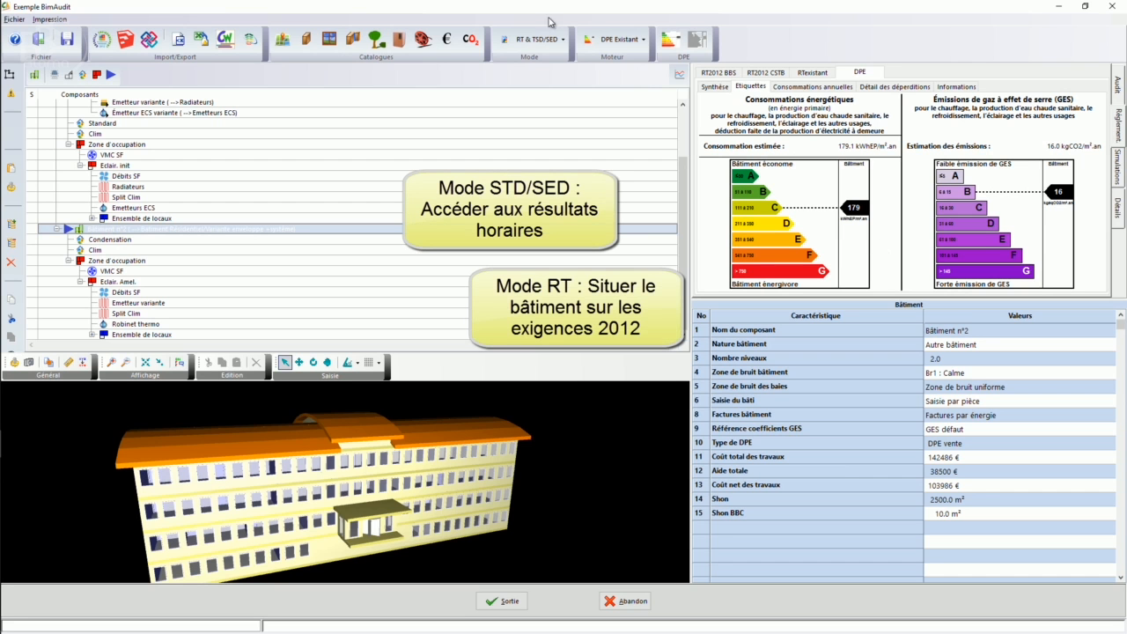
click(633, 39)
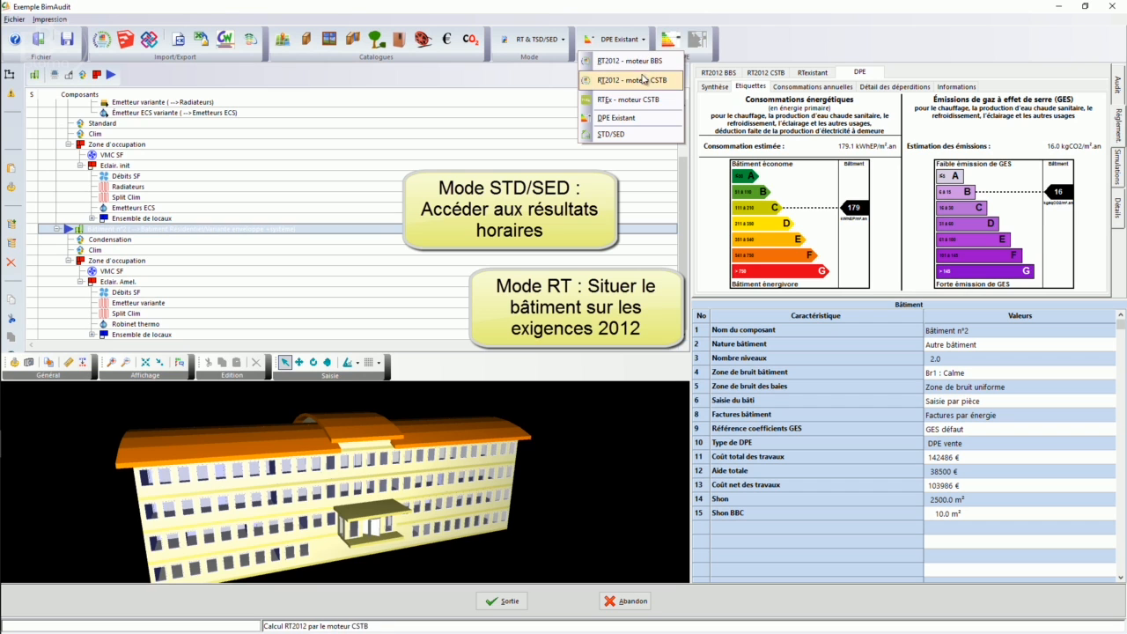
click(630, 115)
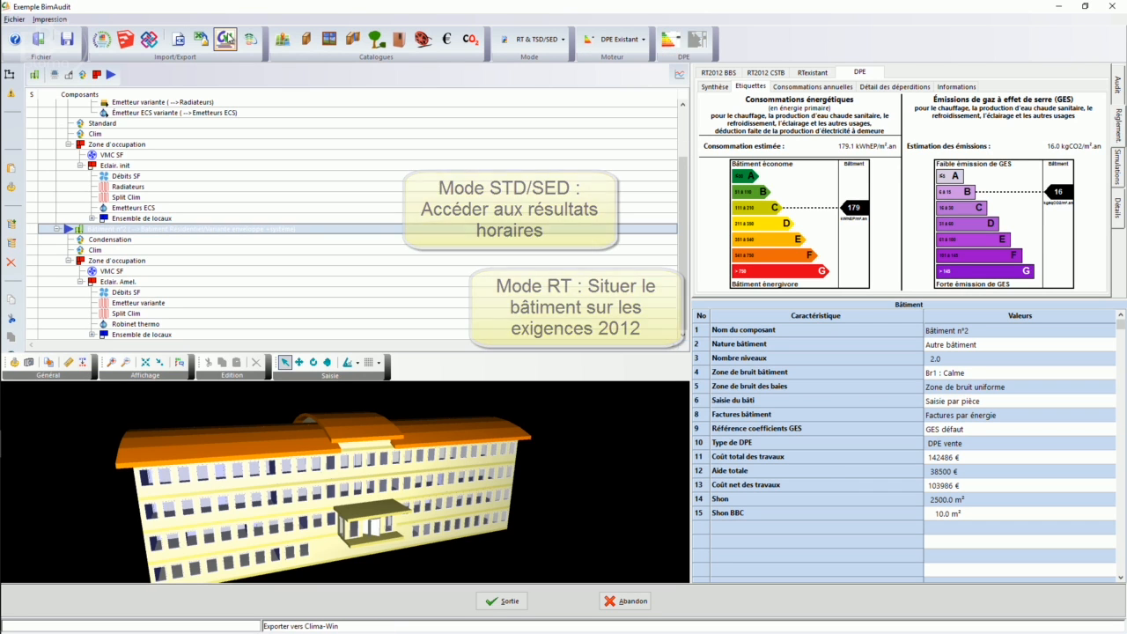
Prepare the printouts of project Audit de Bureau without Contrôle de la saisie du projet and generate their print preview.
click(48, 19)
click(50, 30)
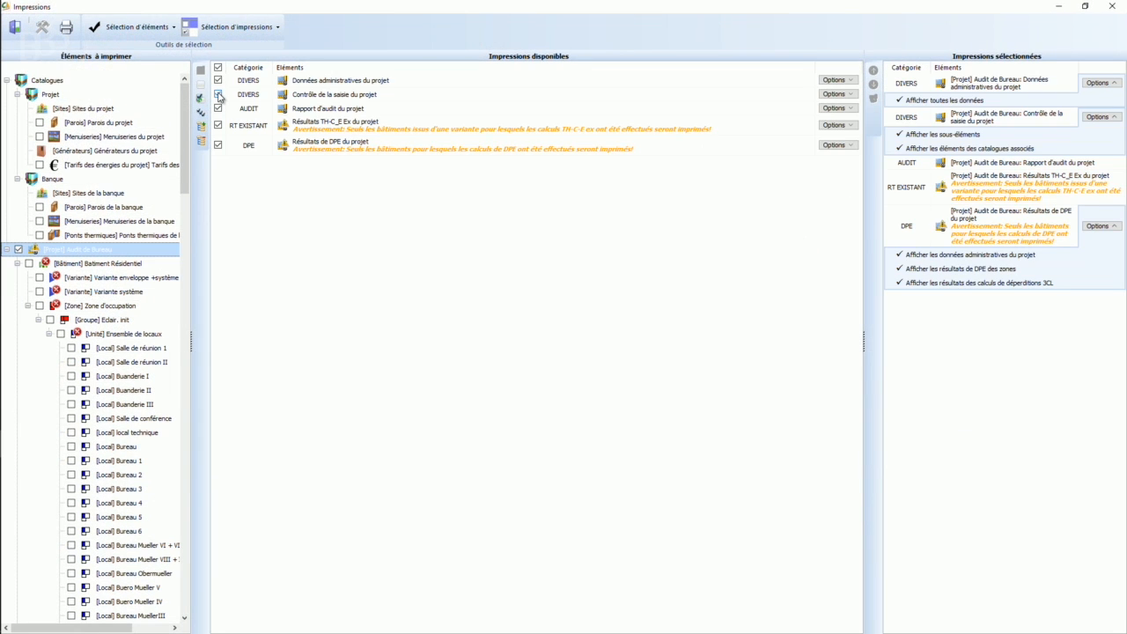
click(218, 94)
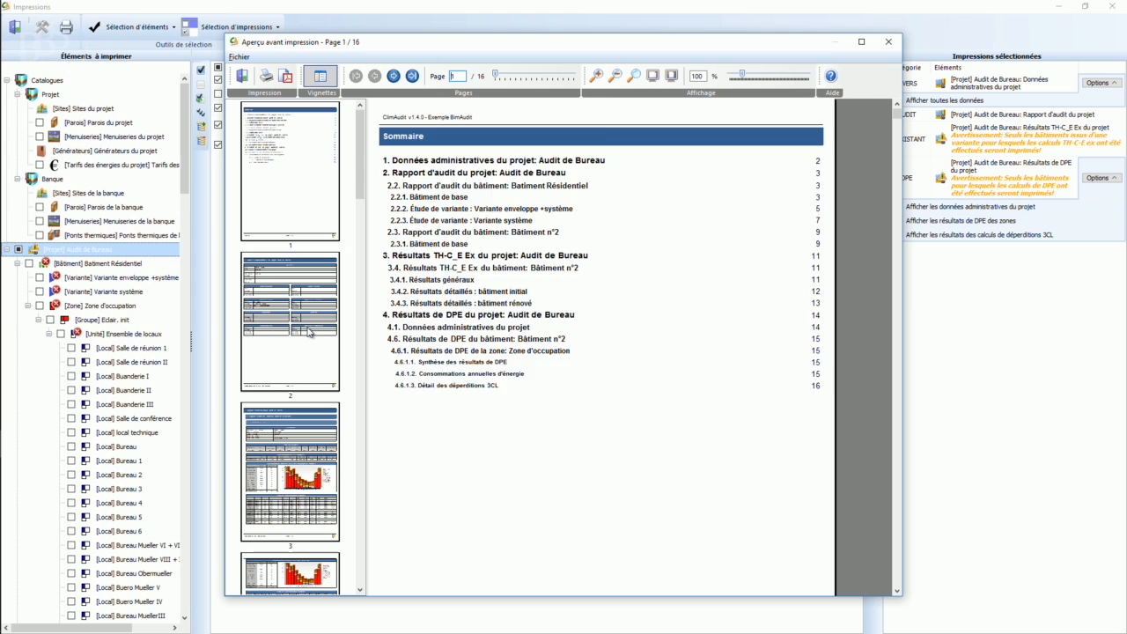
Browse the report preview, examining the administrative data, the Variante enveloppe +système study and the detailed results of the initial building.
click(308, 330)
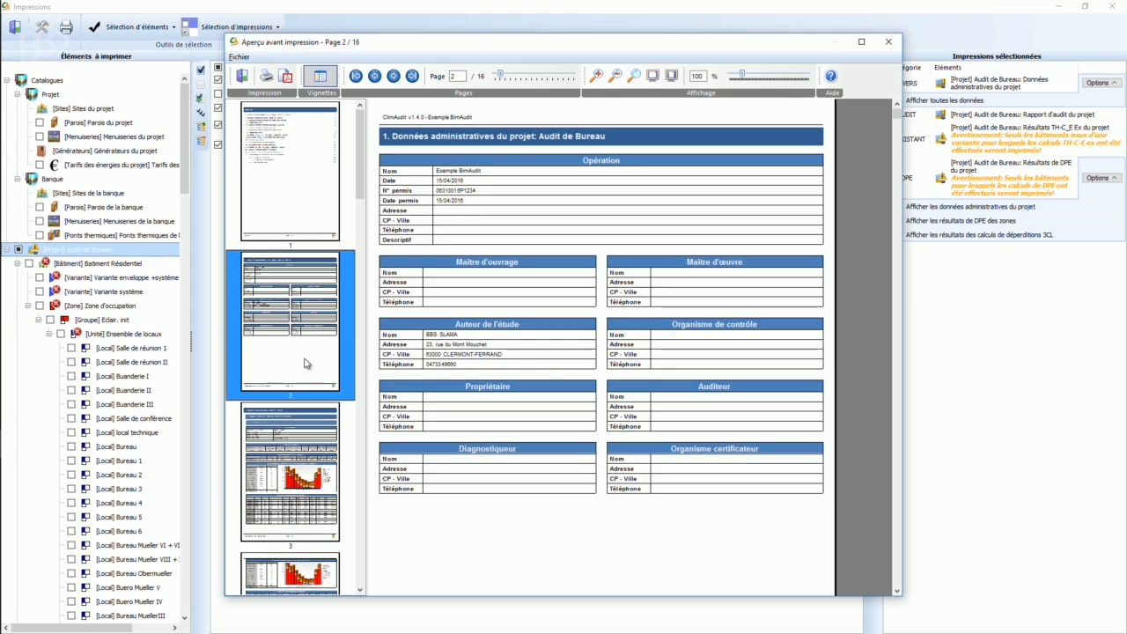
scroll(306, 361, down, 4)
click(309, 185)
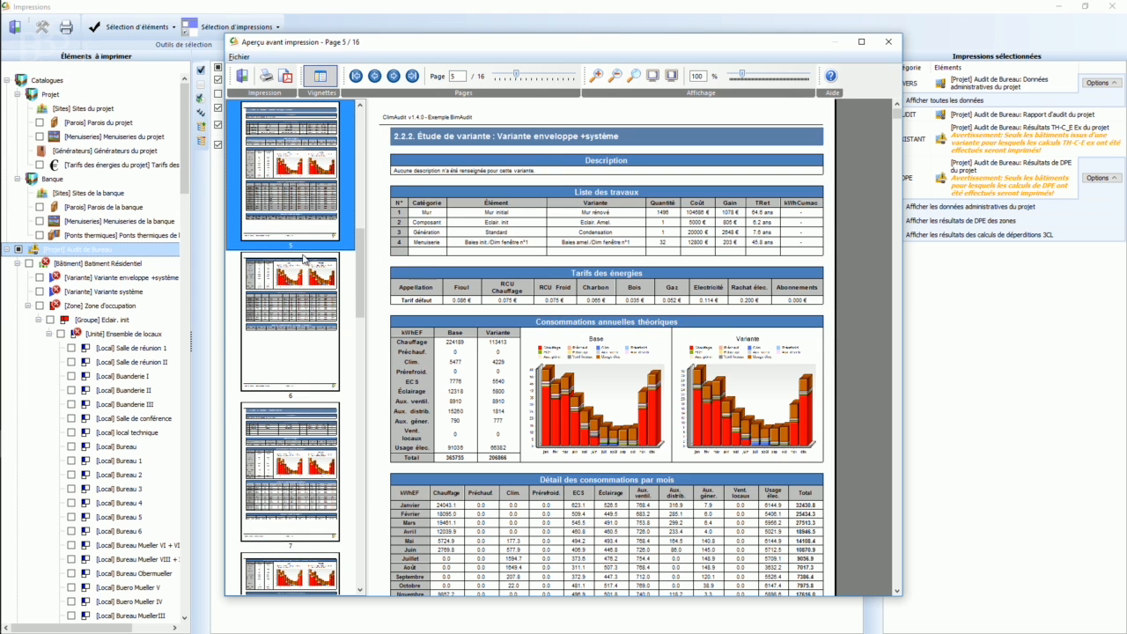
scroll(304, 257, down, 6)
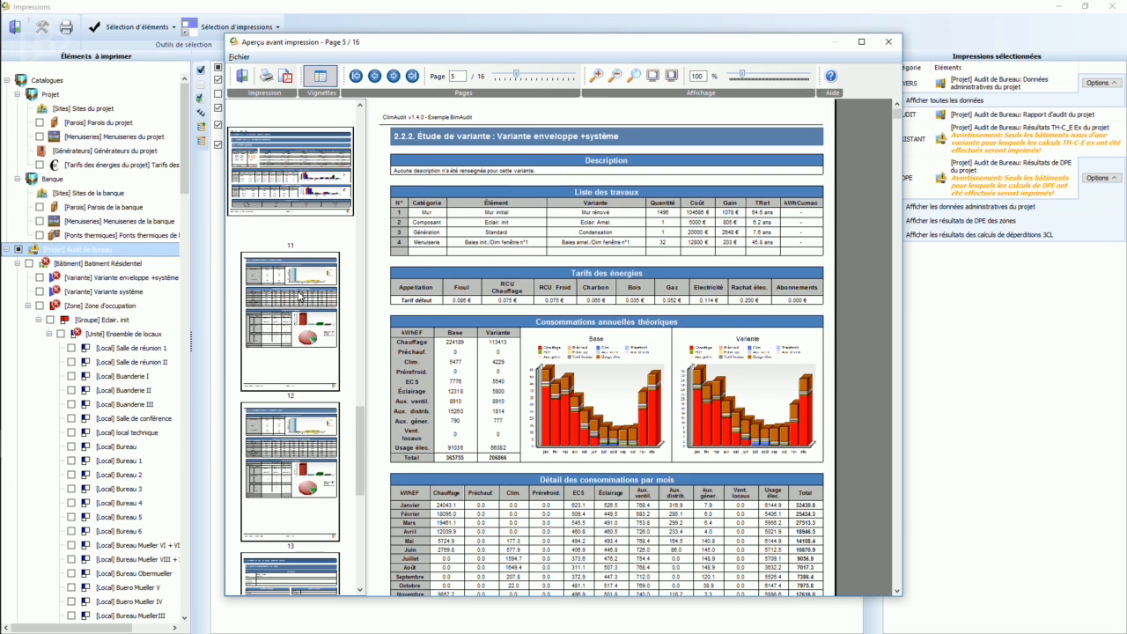
click(302, 189)
click(295, 291)
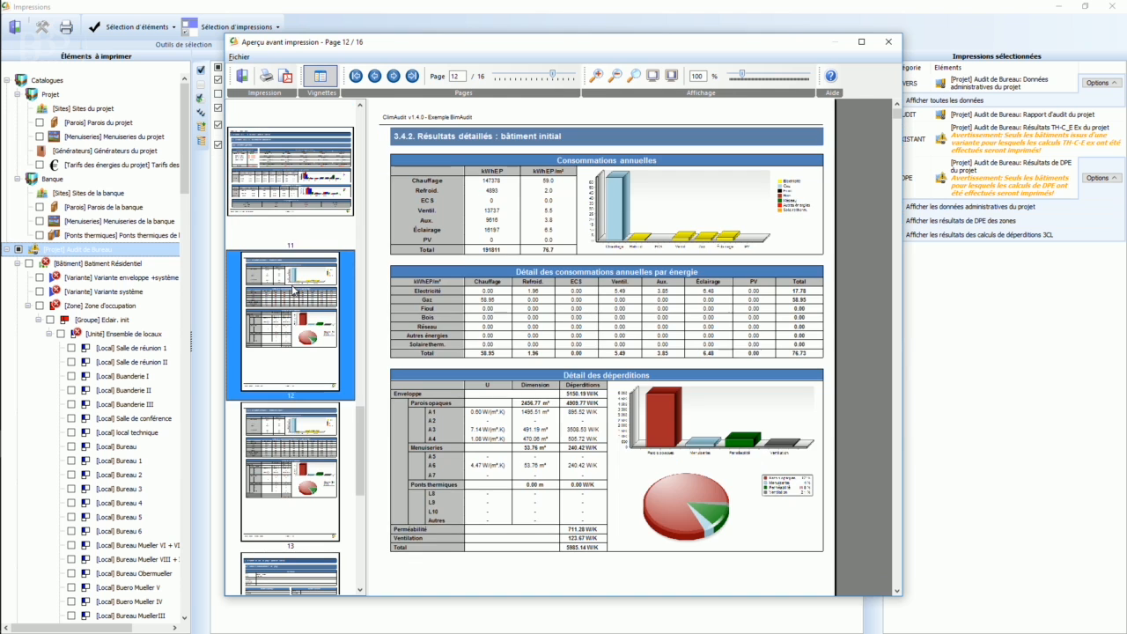
scroll(295, 291, down, 2)
scroll(306, 370, down, 1)
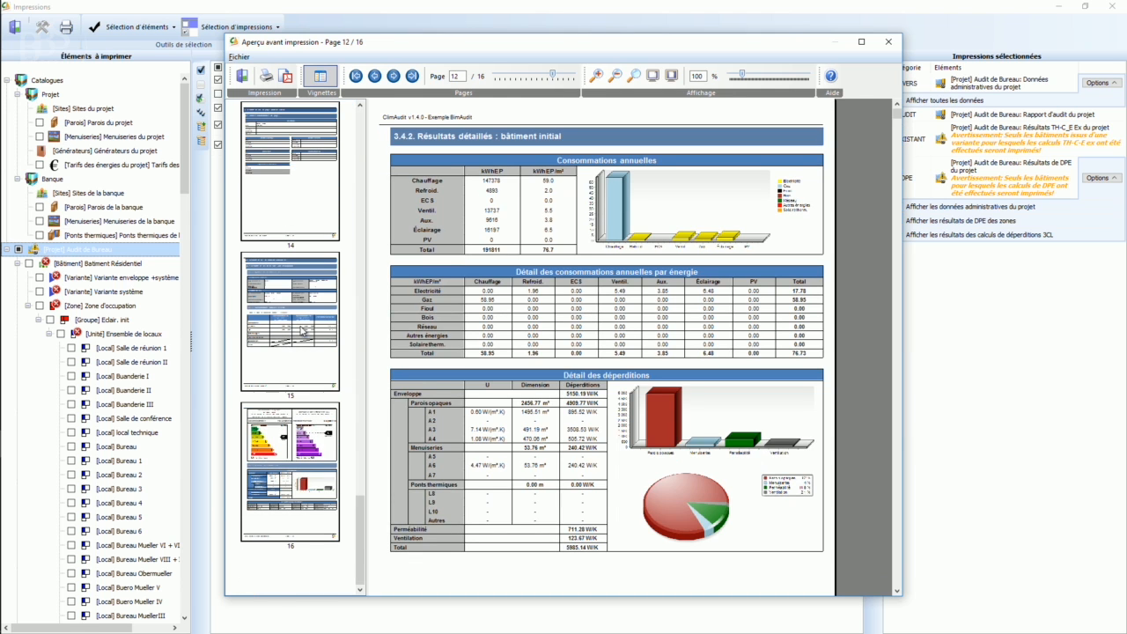
Examine the report's DPE results for Bâtiment n°2: energy and GES labels, 3CL heat-loss details, synthesis and annual energy consumption.
click(310, 441)
scroll(563, 394, down, 1)
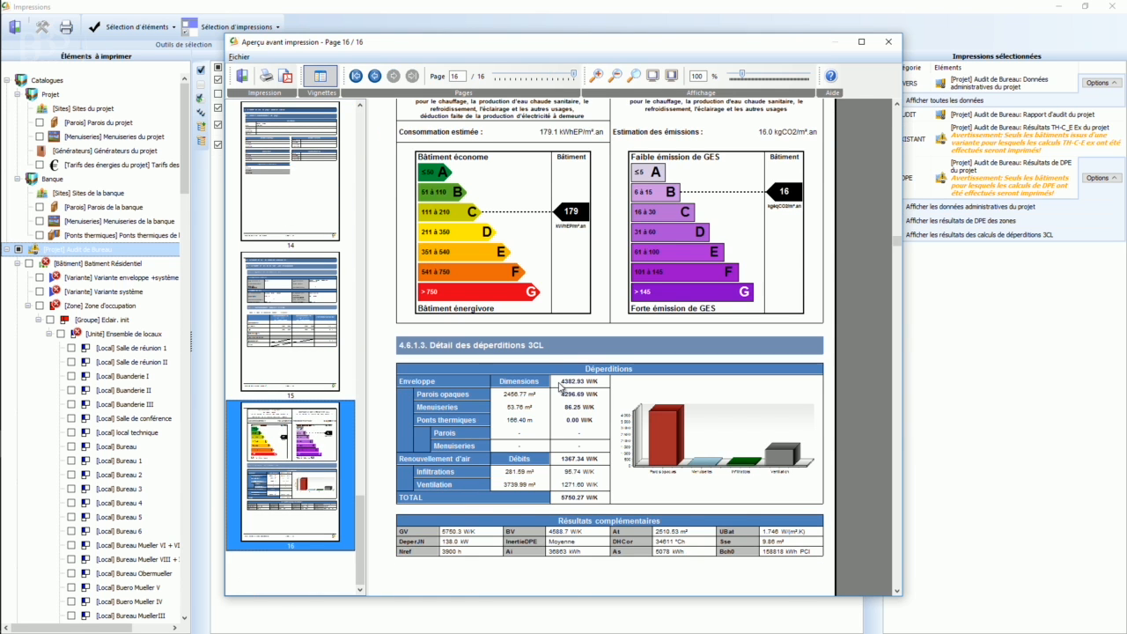
scroll(560, 386, down, 1)
scroll(560, 385, up, 2)
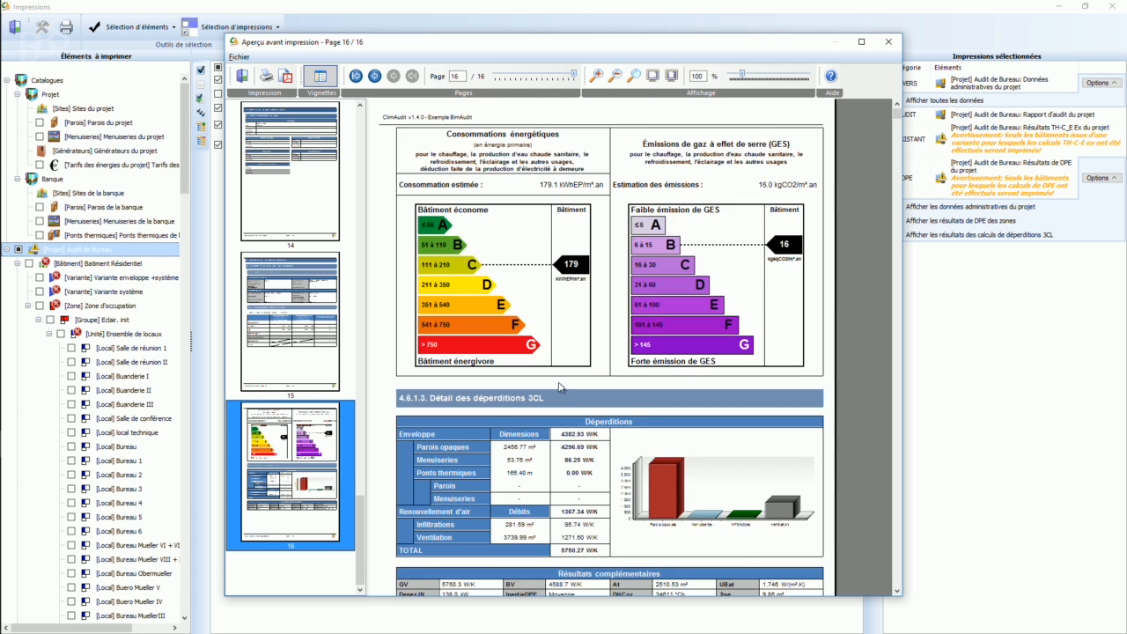
click(295, 311)
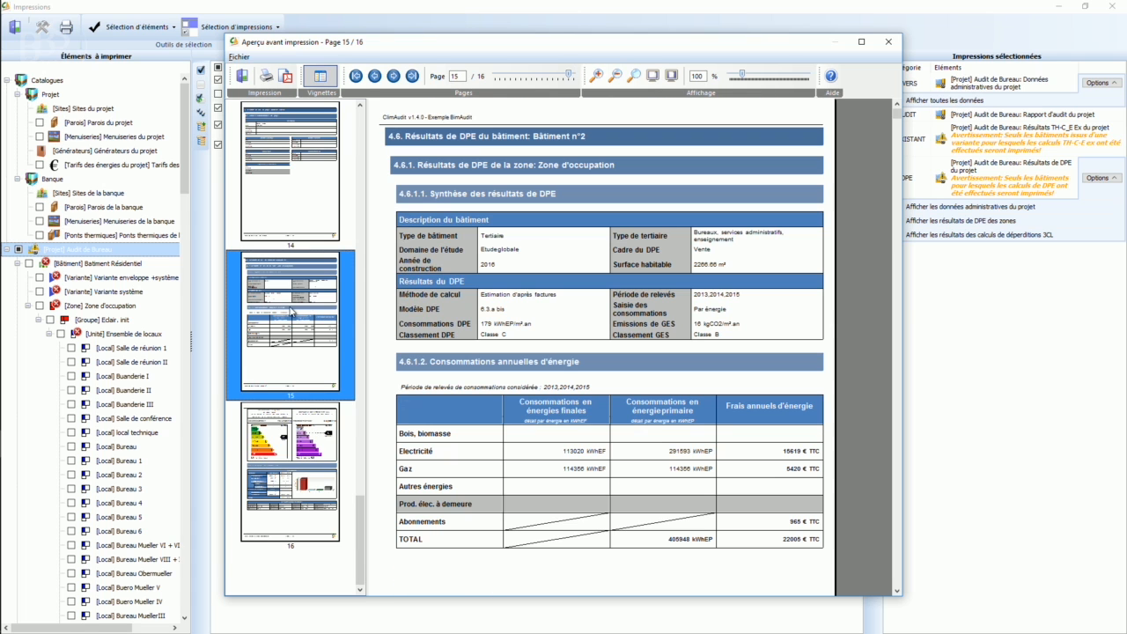
Revisit the initial building's detailed results on page 12, and close the print preview and the printing module to return to the project.
scroll(295, 255, up, 4)
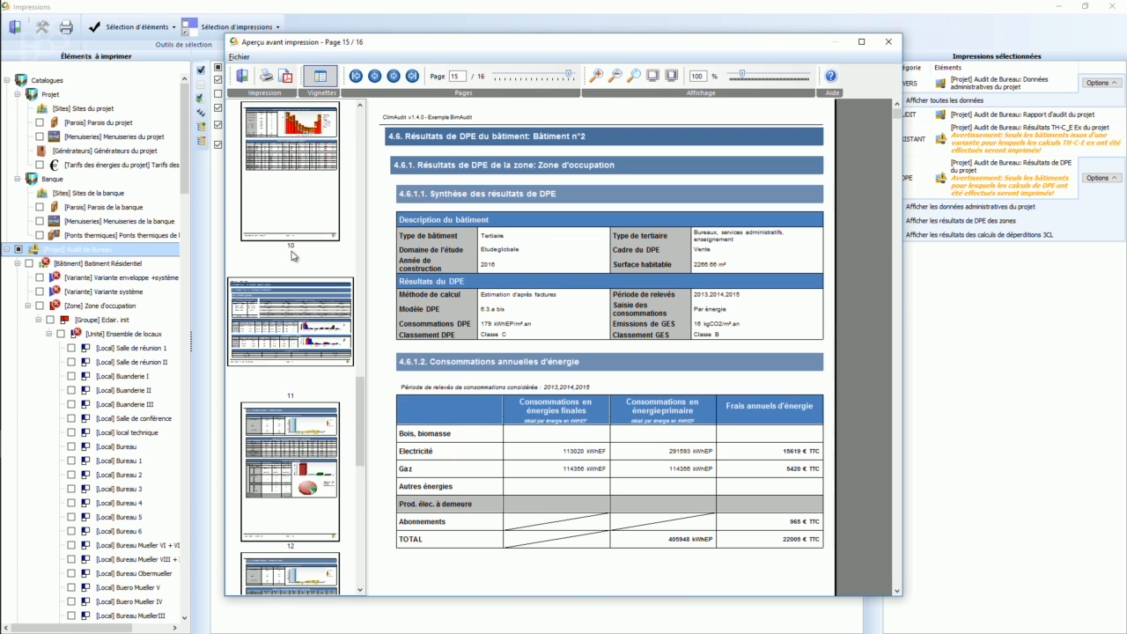
click(291, 445)
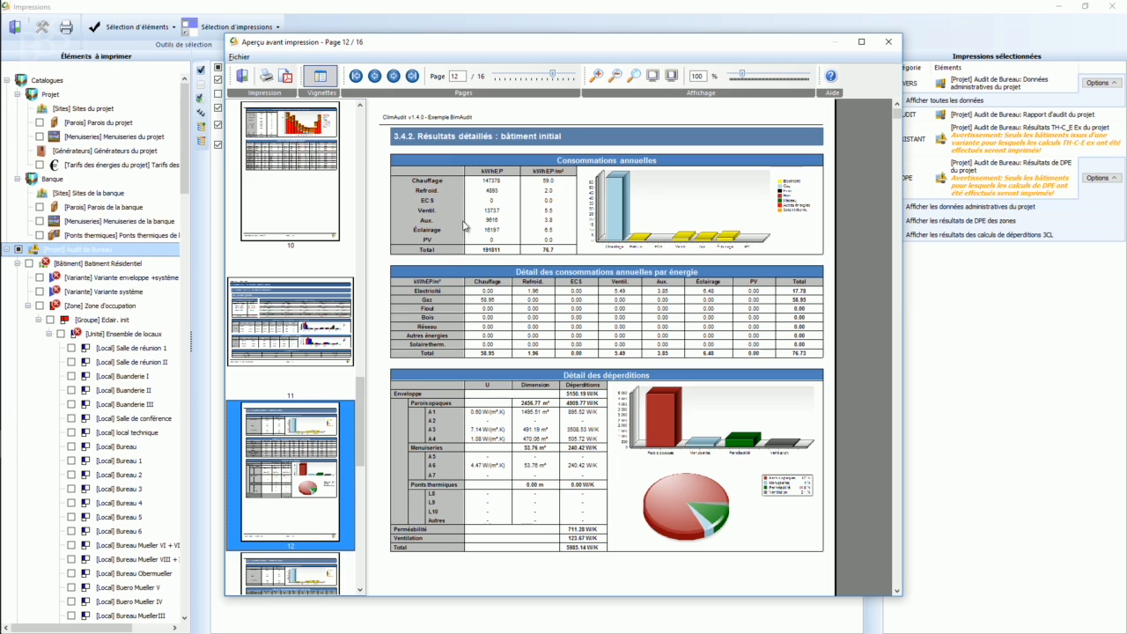
click(243, 78)
click(15, 28)
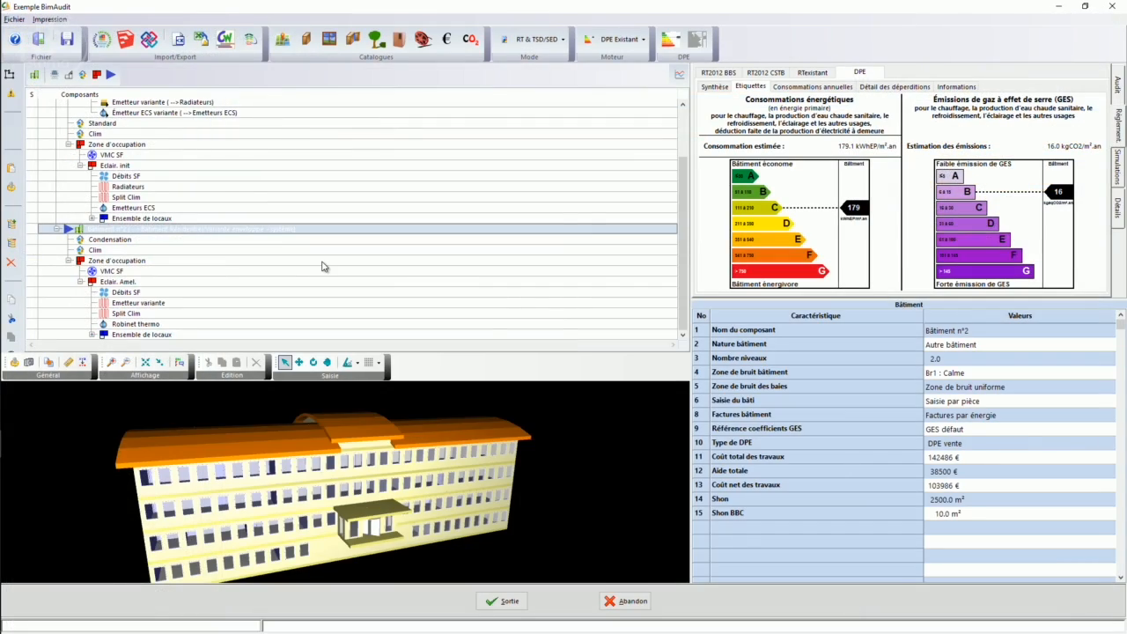